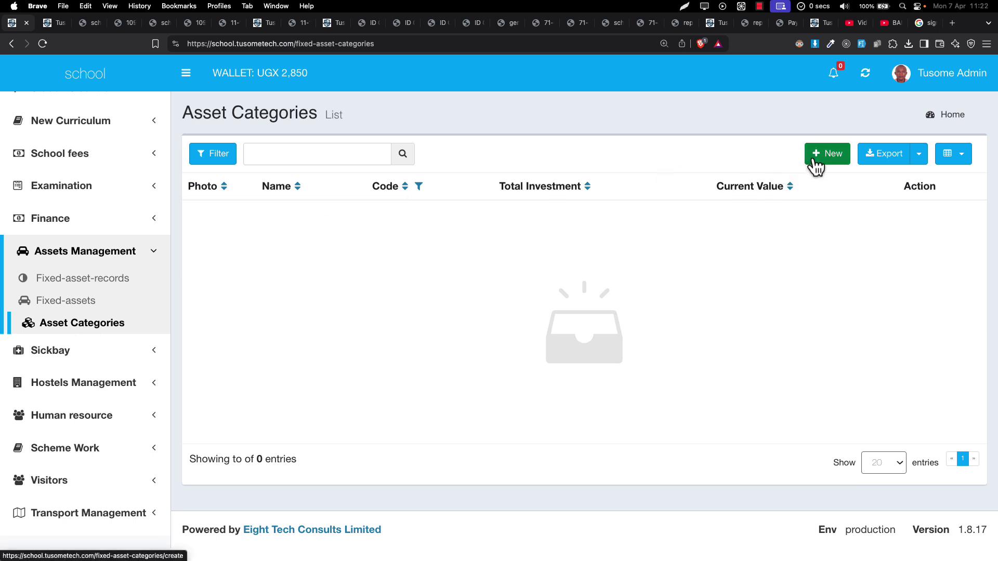
Start a new asset category and name it Computers
{"action": "left_click_drag", "start_coordinate": [823, 163], "coordinate": [749, 191]}
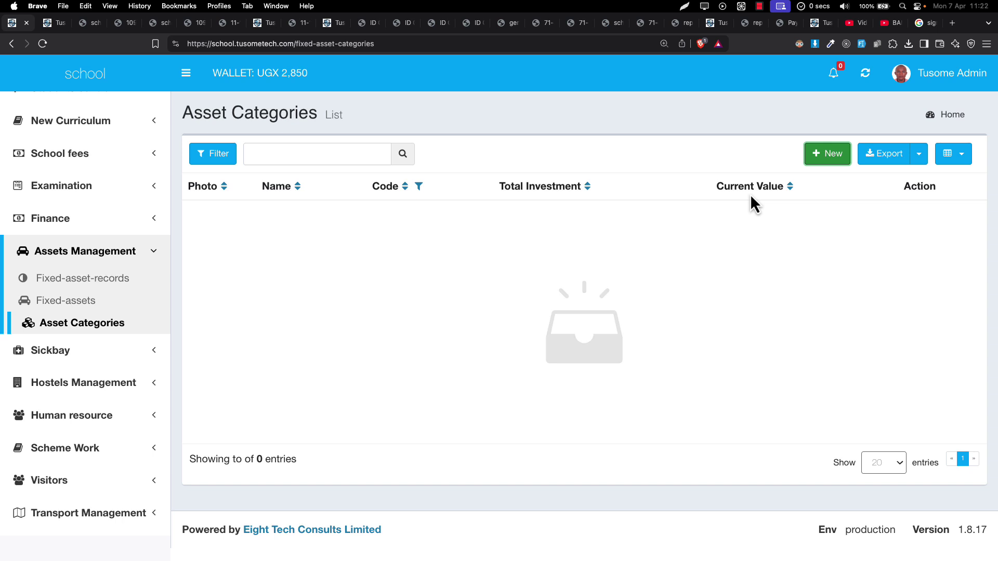
{"action": "left_click", "coordinate": [838, 160]}
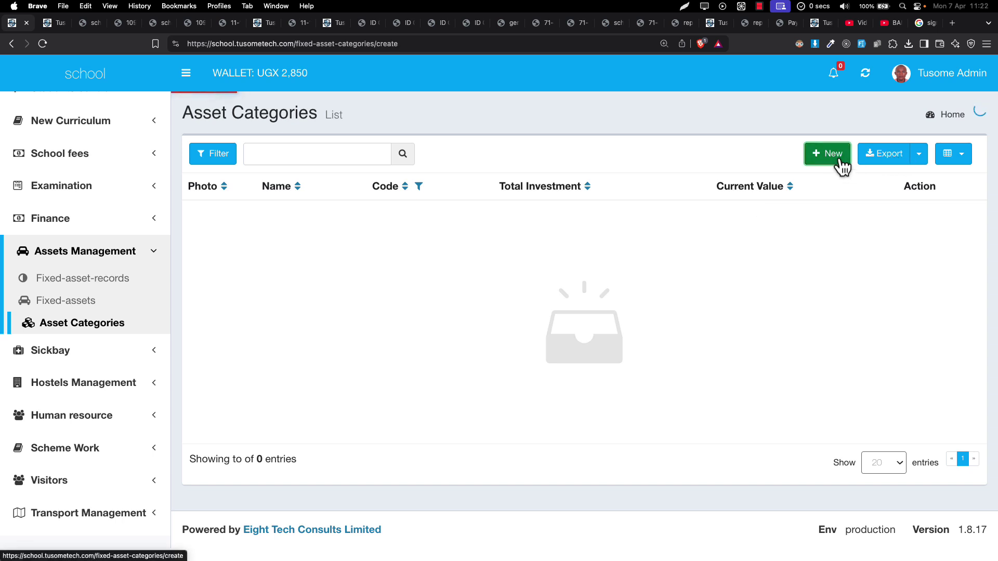
{"action": "left_click", "coordinate": [468, 188]}
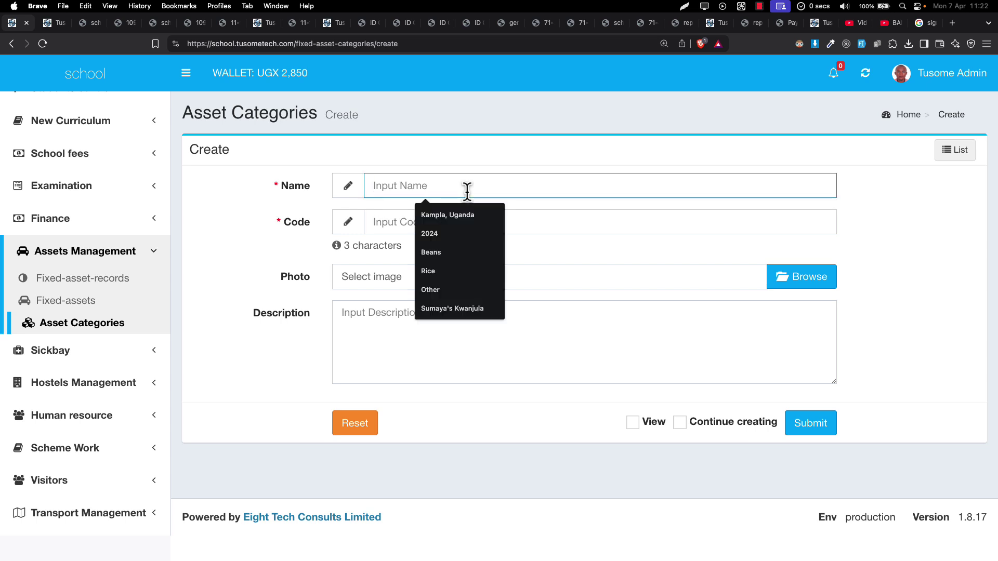
{"action": "key", "text": "super+equal"}
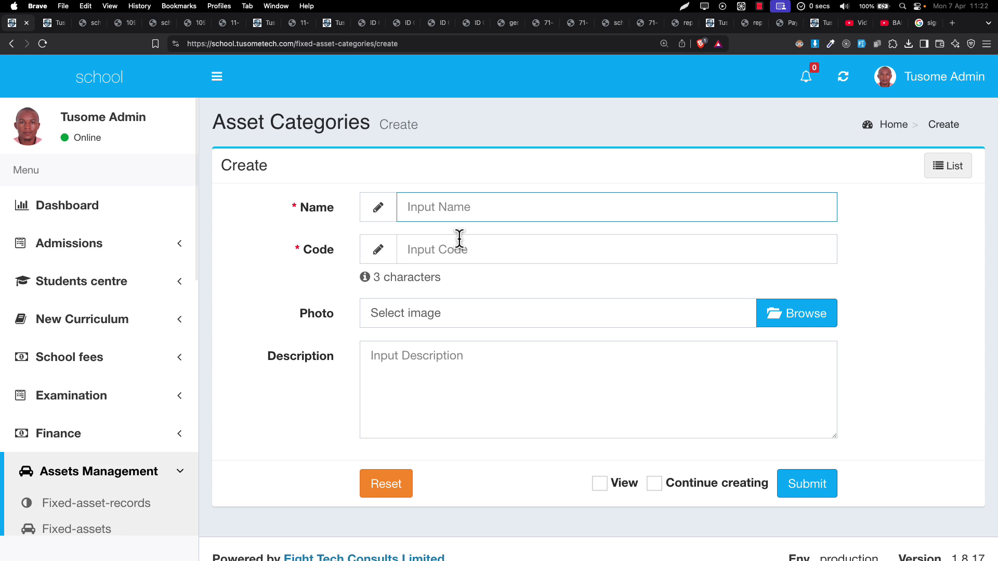
{"action": "scroll", "coordinate": [459, 239], "scroll_direction": "down", "scroll_amount": 1}
{"action": "scroll", "coordinate": [460, 238], "scroll_direction": "up", "scroll_amount": 1}
{"action": "type", "text": "Com"}
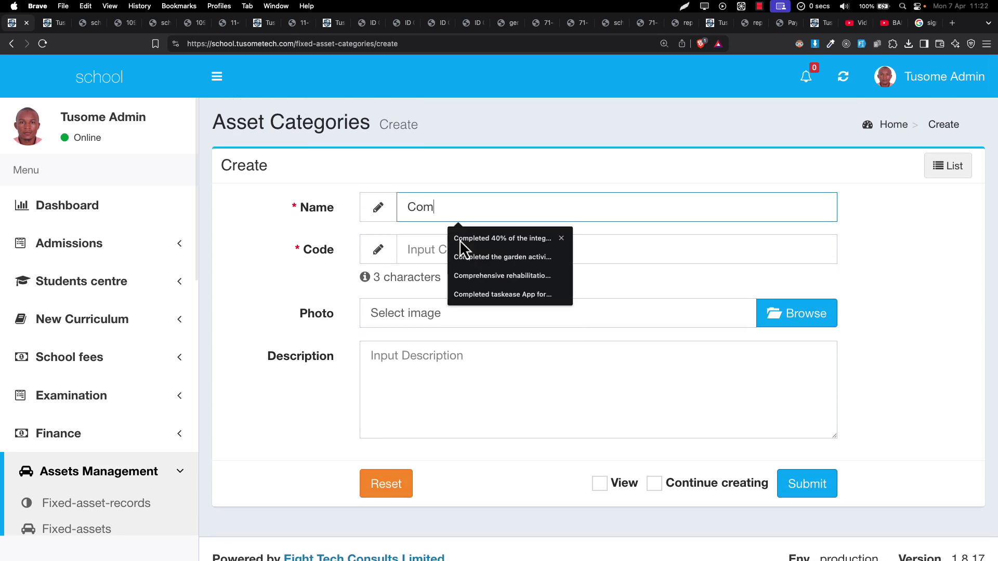
{"action": "type", "text": "puters"}
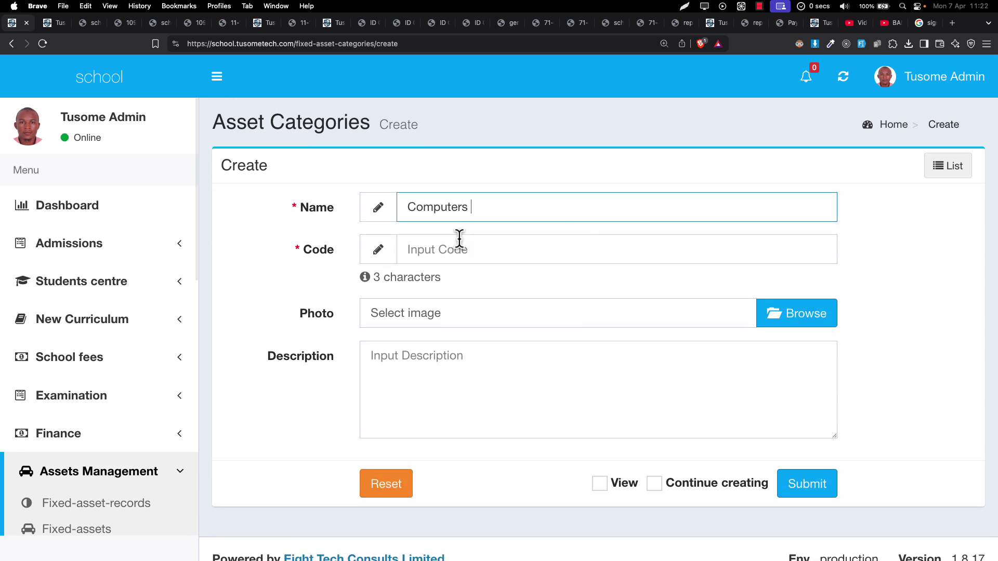
{"action": "key", "text": "super+a"}
{"action": "key", "text": "Right"}
{"action": "key", "text": "BackSpace"}
{"action": "type", "text": "s"}
{"action": "key", "text": "super+a"}
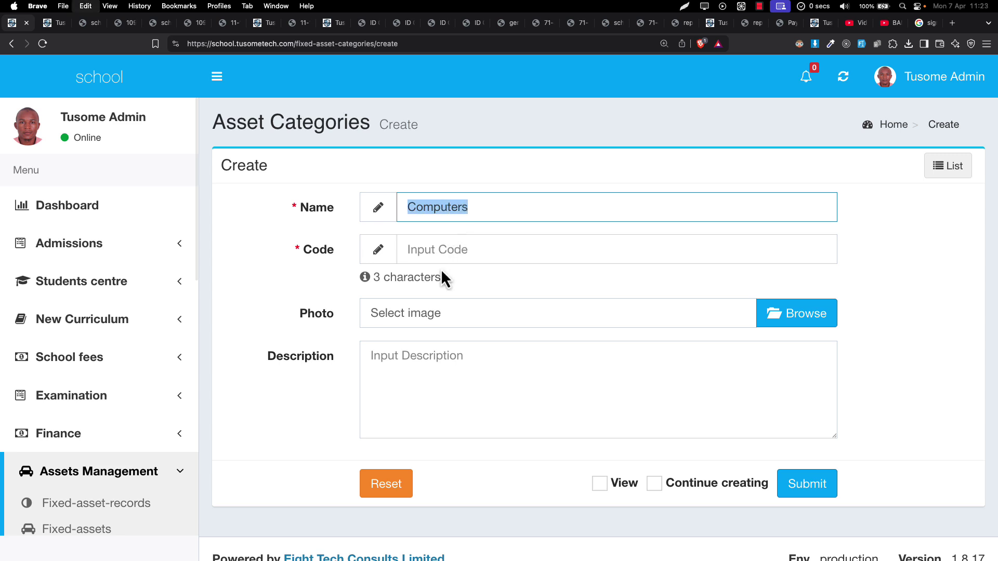
Set the new category's three-character code to COM
{"action": "left_click", "coordinate": [445, 249]}
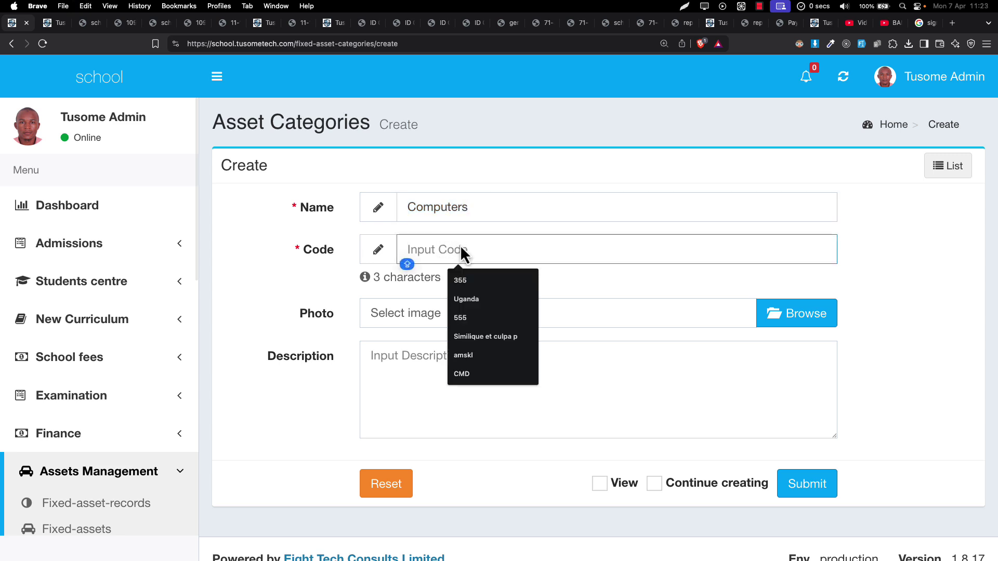
{"action": "type", "text": "COM"}
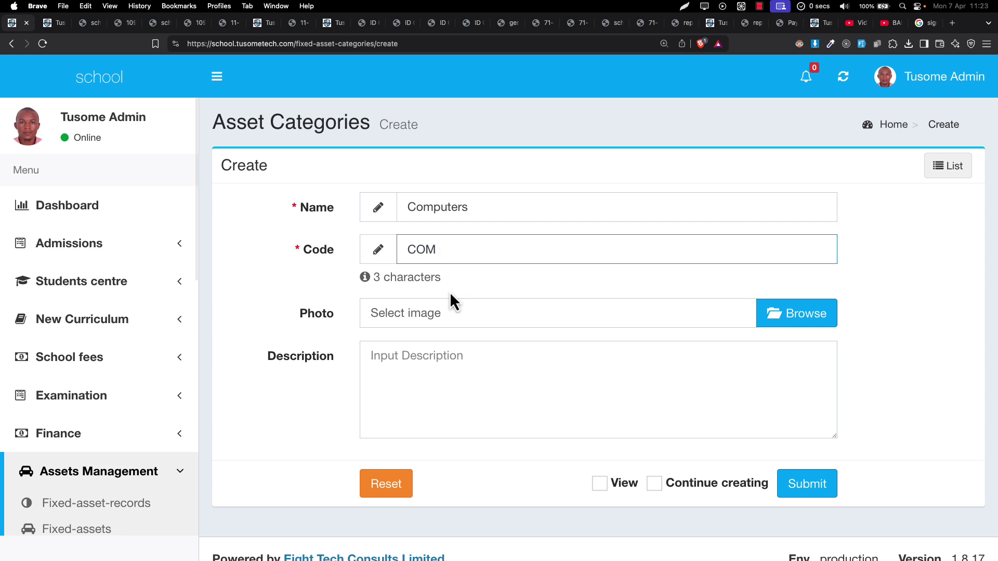
{"action": "left_click", "coordinate": [369, 279]}
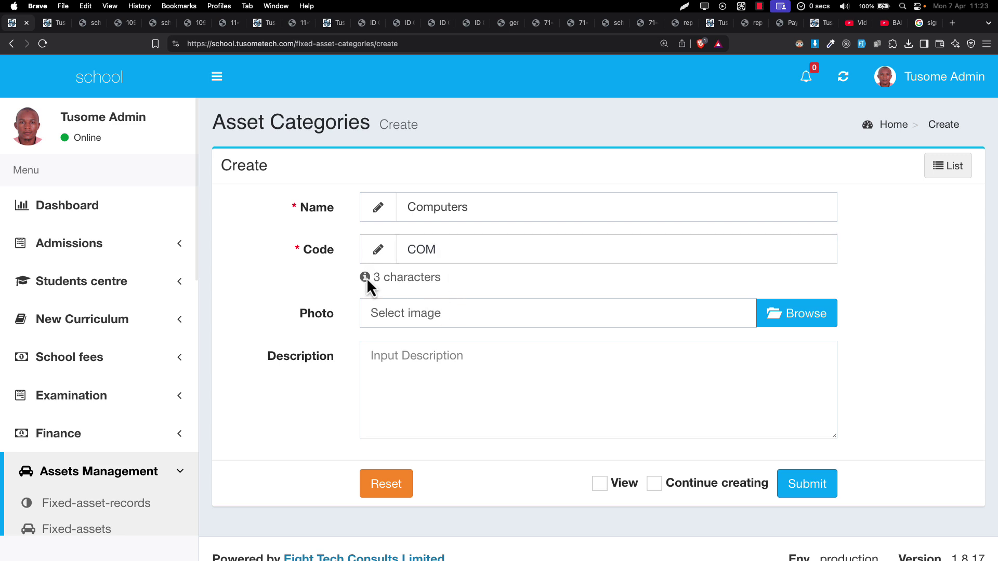
Describe the category as "Records for computers" and submit it without a photo
{"action": "scroll", "coordinate": [544, 314], "scroll_direction": "down", "scroll_amount": 2}
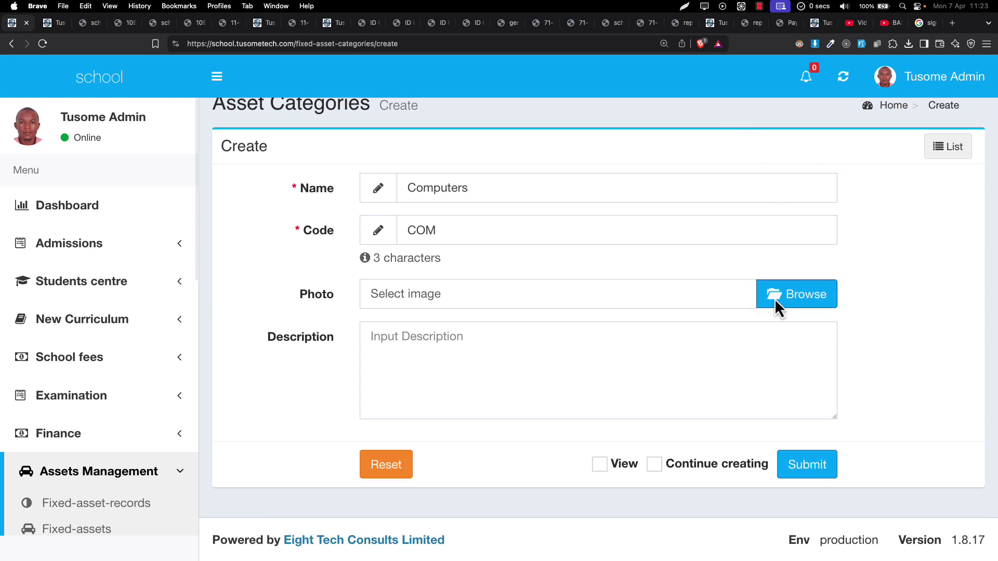
{"action": "left_click", "coordinate": [575, 389]}
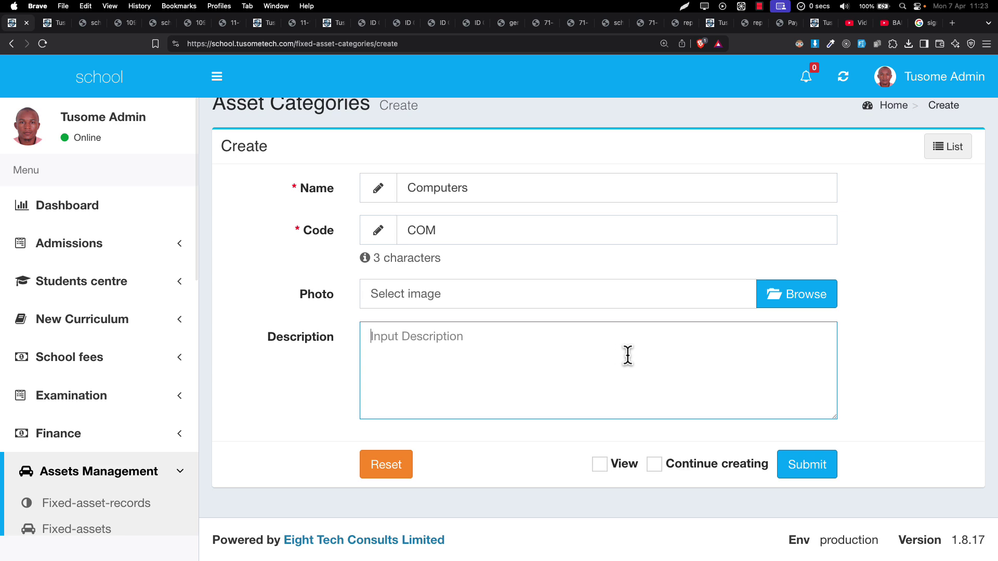
{"action": "type", "text": "D"}
{"action": "key", "text": "BackSpace"}
{"action": "key", "text": "Caps_Lock"}
{"action": "type", "text": "d"}
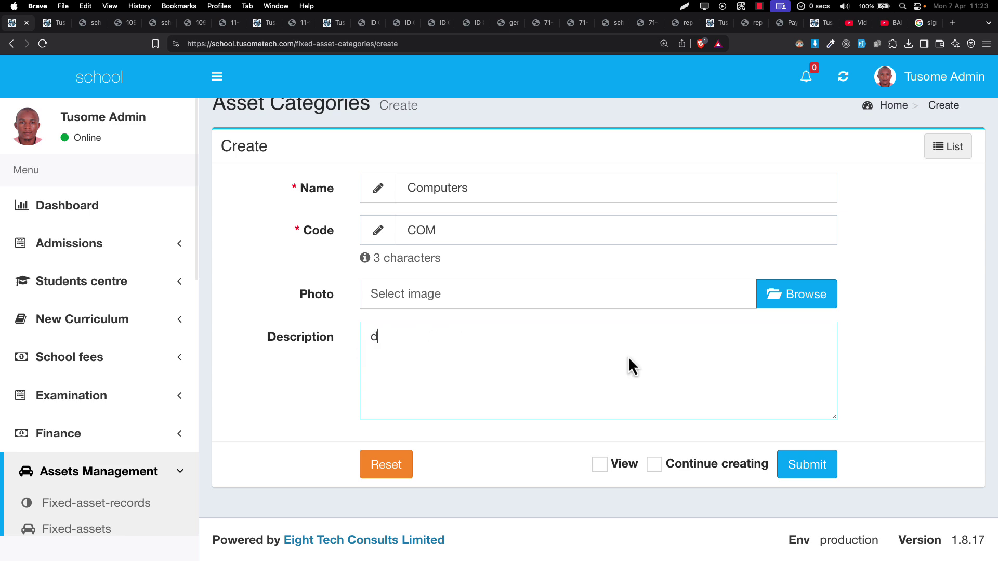
{"action": "key", "text": "BackSpace"}
{"action": "type", "text": "Records for cim"}
{"action": "key", "text": "BackSpace"}
{"action": "type", "text": "o"}
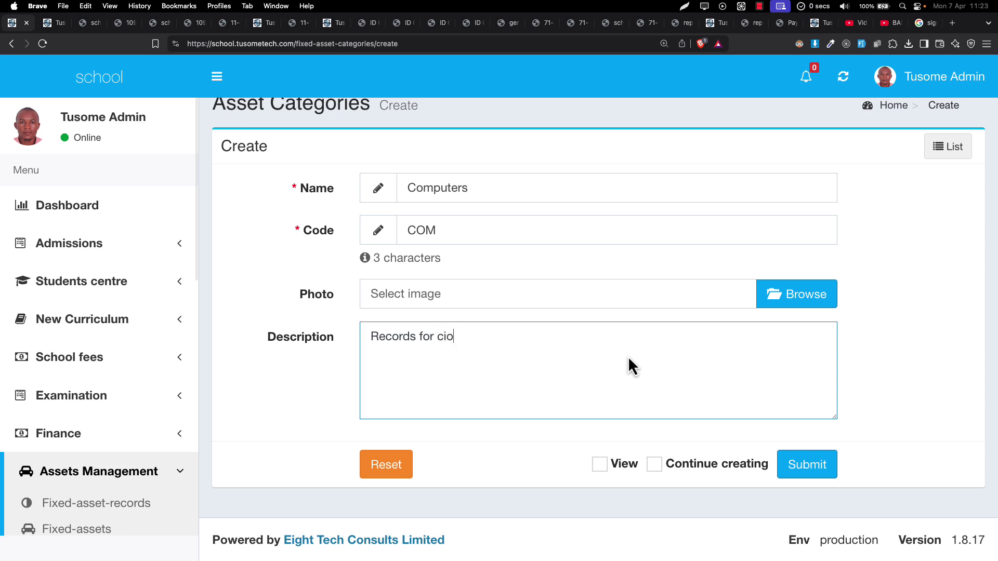
{"action": "key", "text": "BackSpace"}
{"action": "type", "text": "omputers"}
{"action": "key", "text": "super+a"}
{"action": "left_click", "coordinate": [811, 472]}
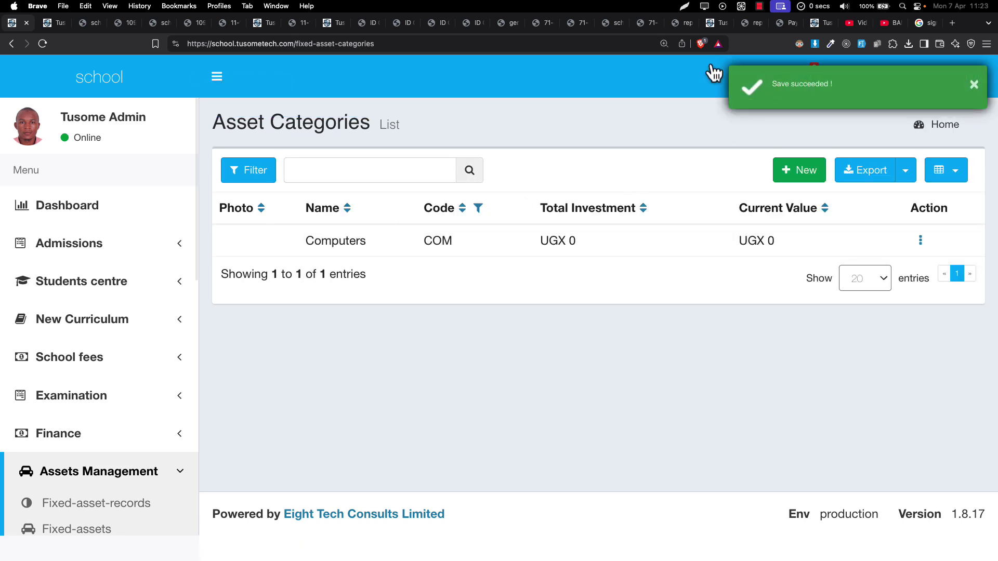
Switch to the open Google Images results and search for "cmoputer" in place of the signature query
{"action": "left_click", "coordinate": [924, 23]}
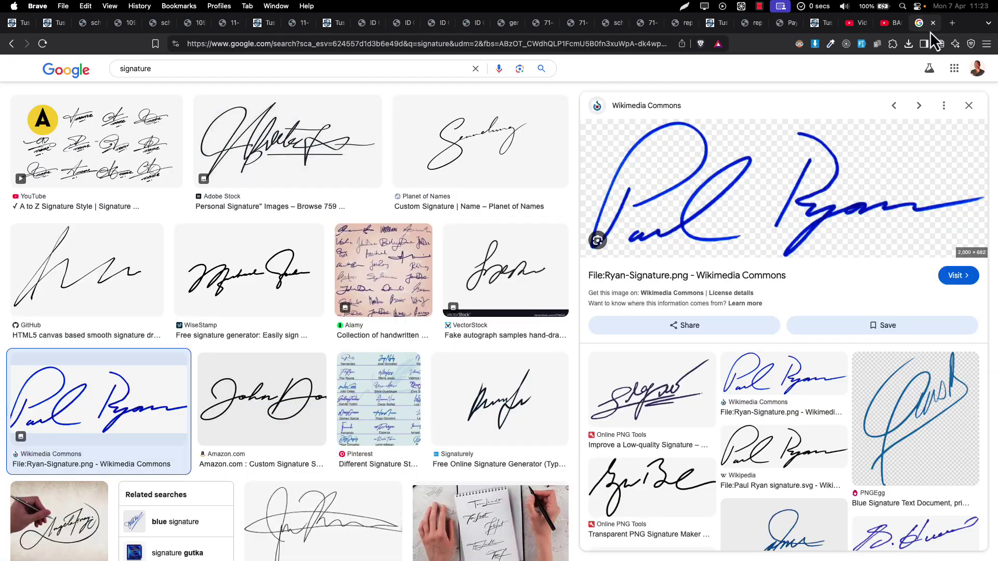
{"action": "left_click", "coordinate": [175, 66]}
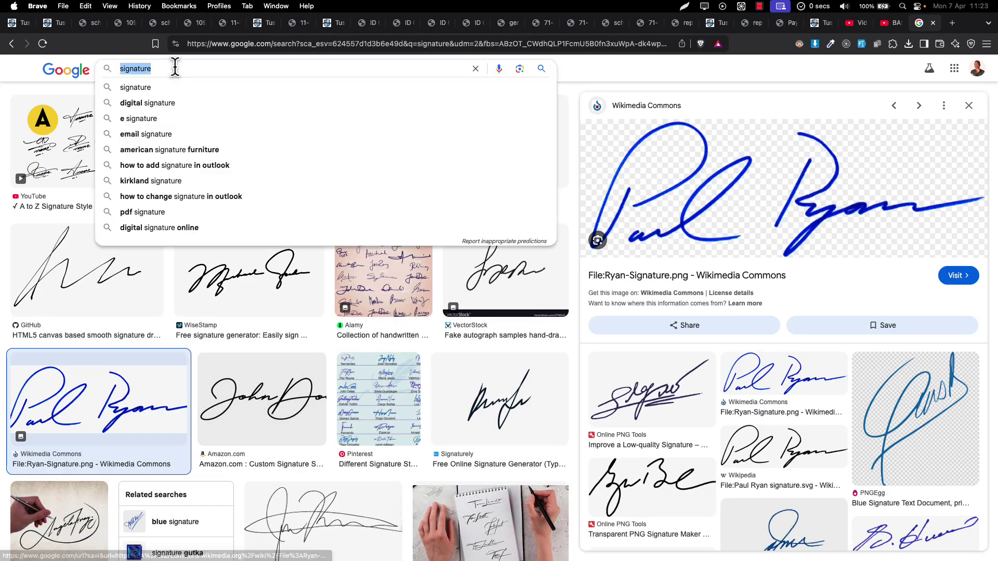
{"action": "type", "text": "cmoputer"}
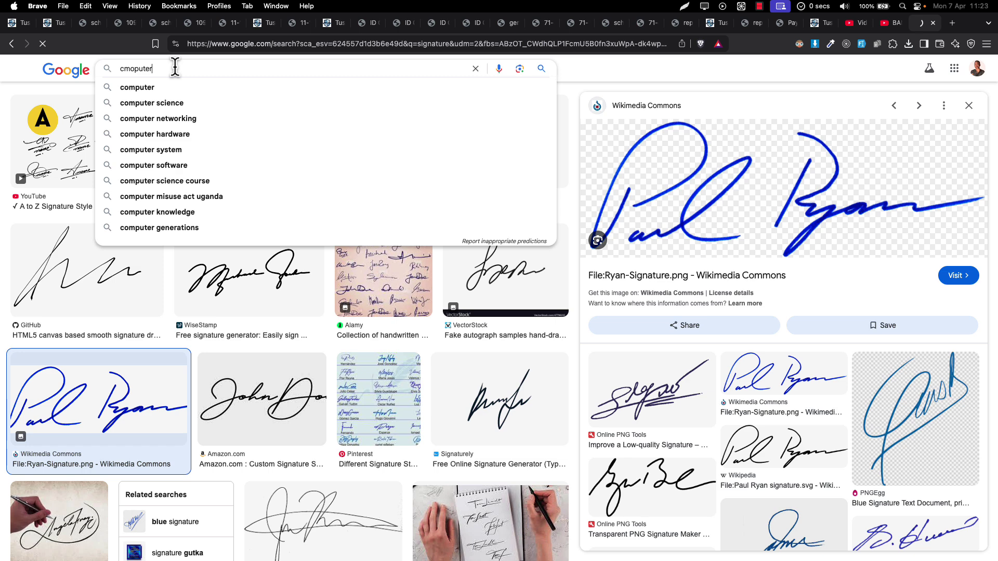
{"action": "key", "text": "Return"}
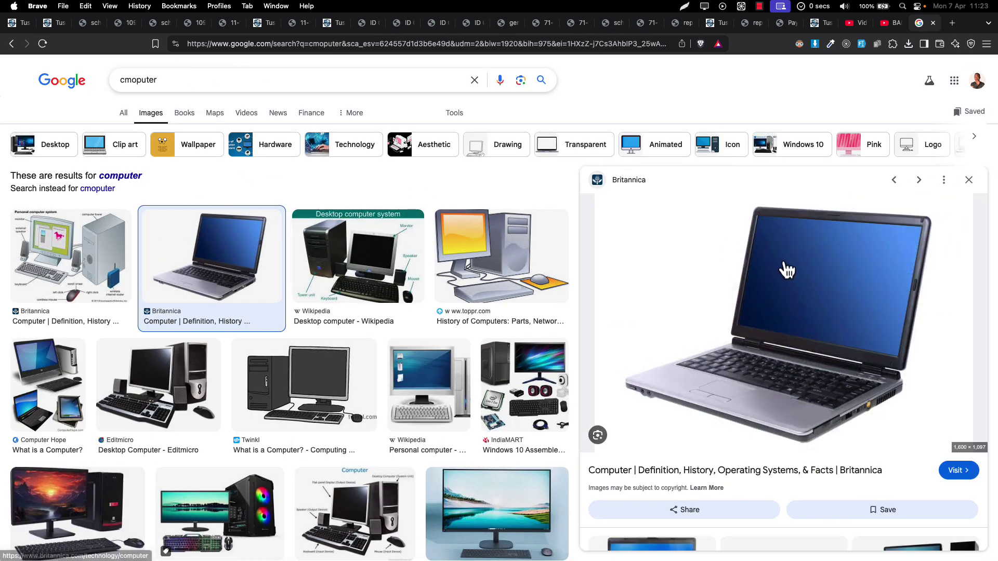
Save the previewed Britannica laptop image to the computer
{"action": "right_click", "coordinate": [783, 261]}
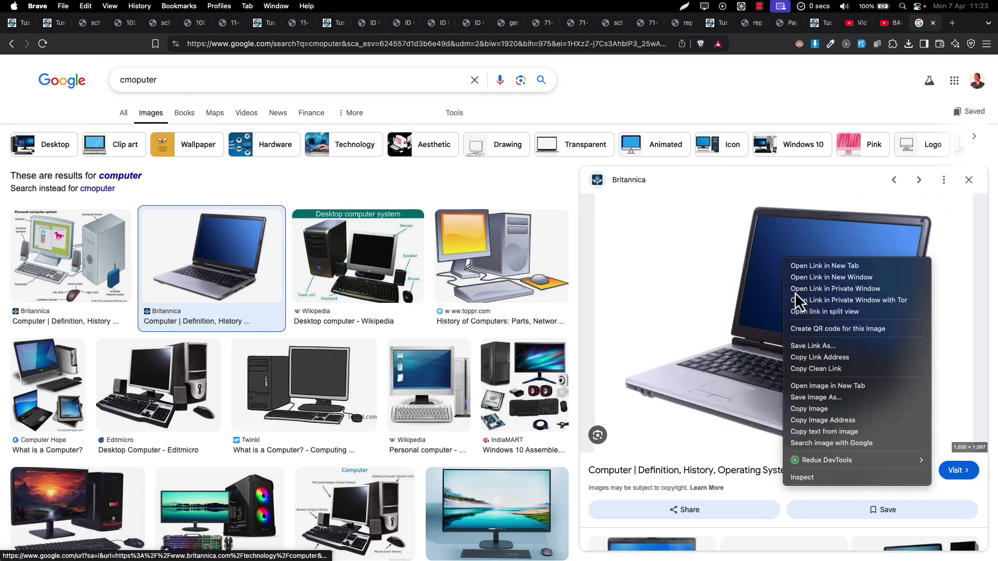
{"action": "left_click", "coordinate": [803, 410]}
{"action": "right_click", "coordinate": [821, 369]}
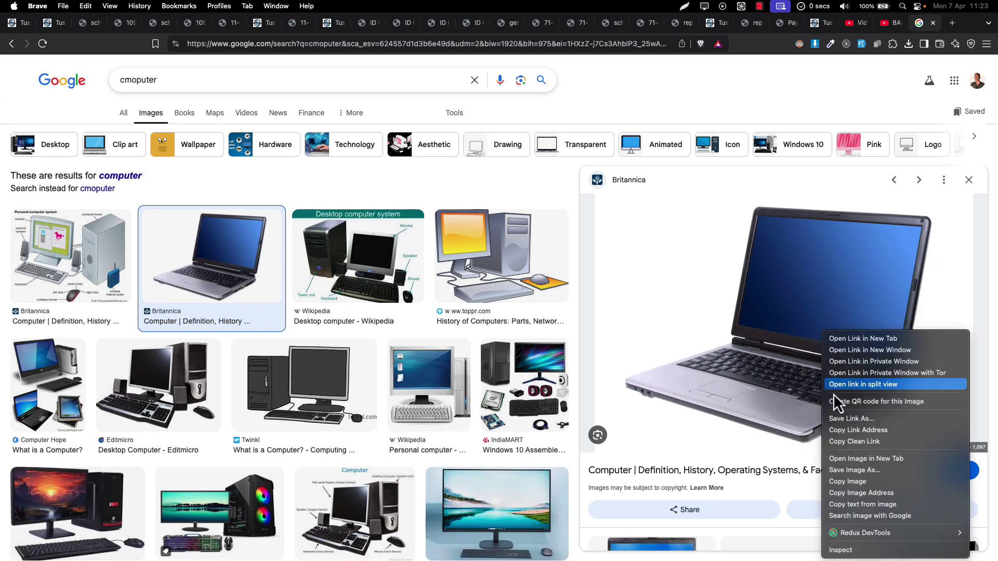
{"action": "left_click", "coordinate": [847, 472]}
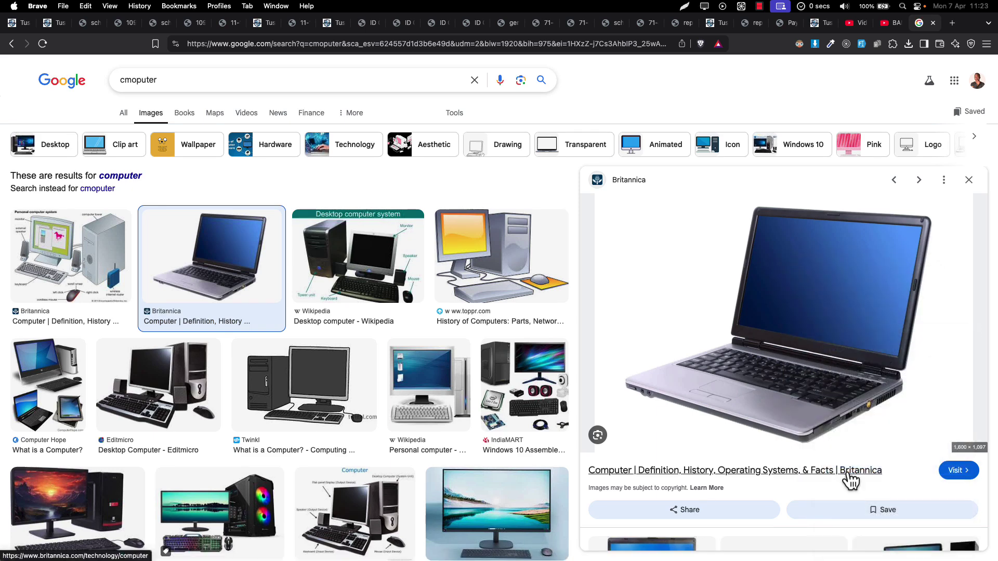
{"action": "key", "text": "Return"}
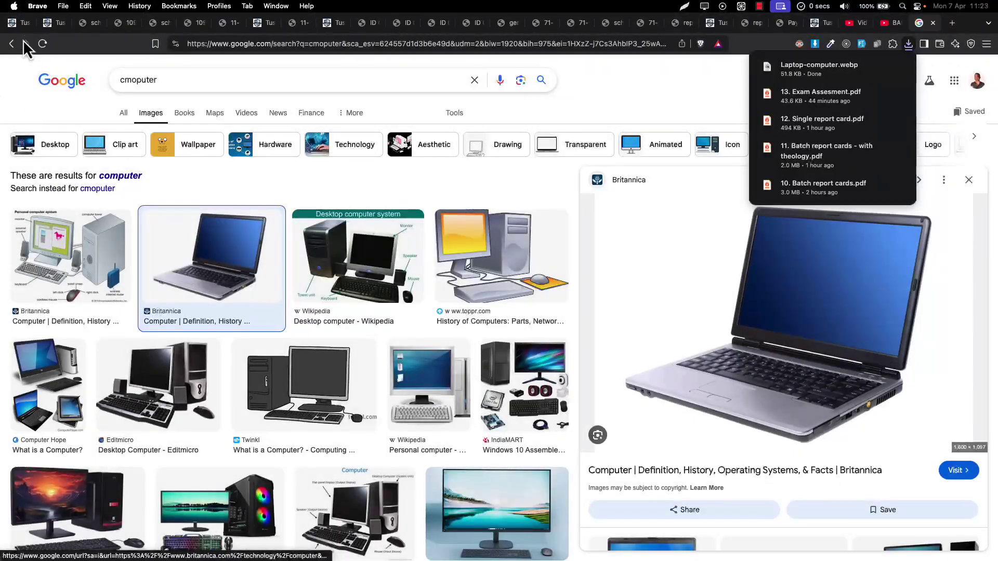
Edit the Computers category in the school system, attach the downloaded Laptop-computer.webp as its photo, and submit the change
{"action": "left_click", "coordinate": [18, 23]}
{"action": "left_click", "coordinate": [921, 243]}
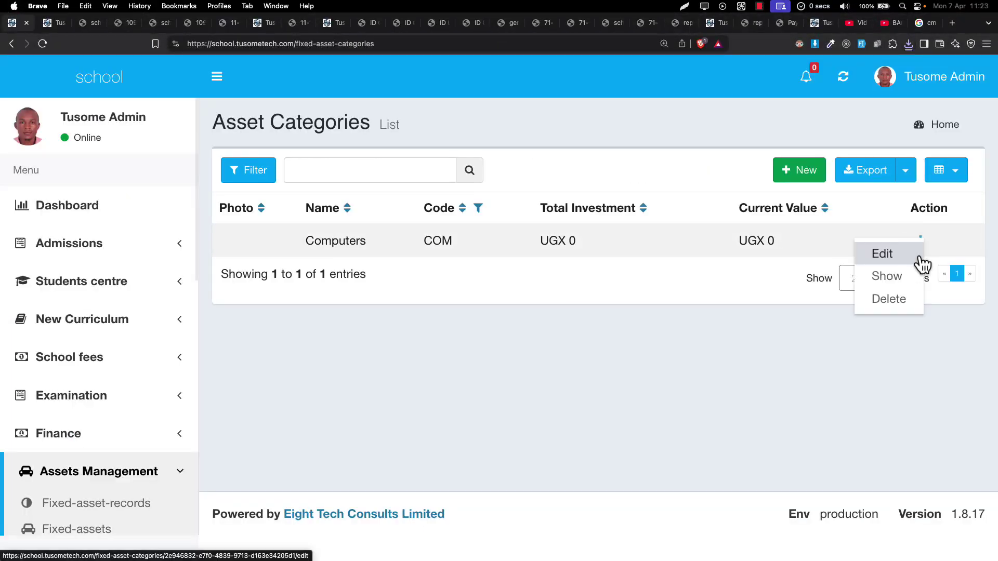
{"action": "left_click", "coordinate": [907, 253]}
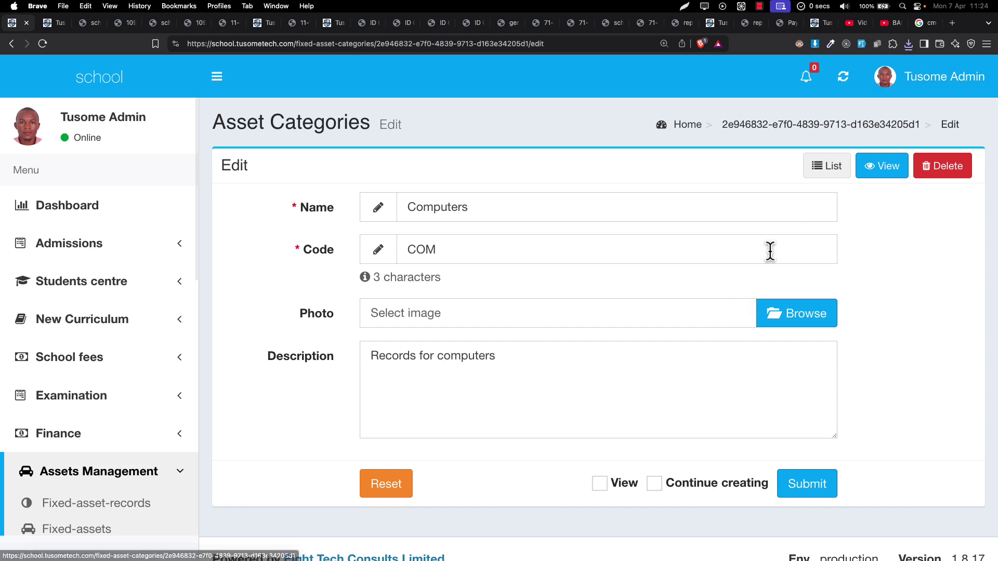
{"action": "left_click", "coordinate": [910, 45]}
{"action": "left_click_drag", "start_coordinate": [830, 95], "coordinate": [792, 351]}
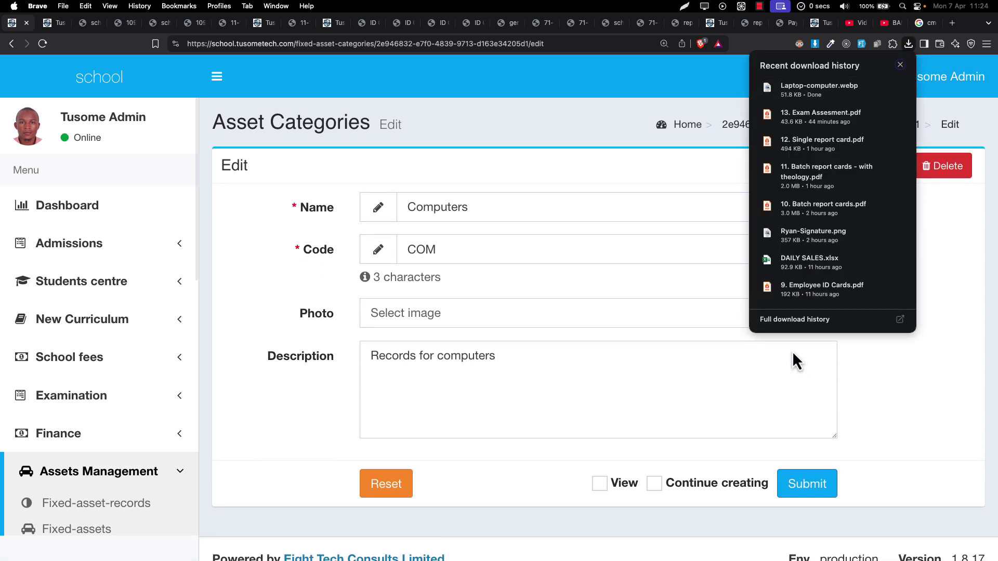
{"action": "key", "text": "super+equal"}
{"action": "left_click_drag", "start_coordinate": [827, 87], "coordinate": [790, 391]}
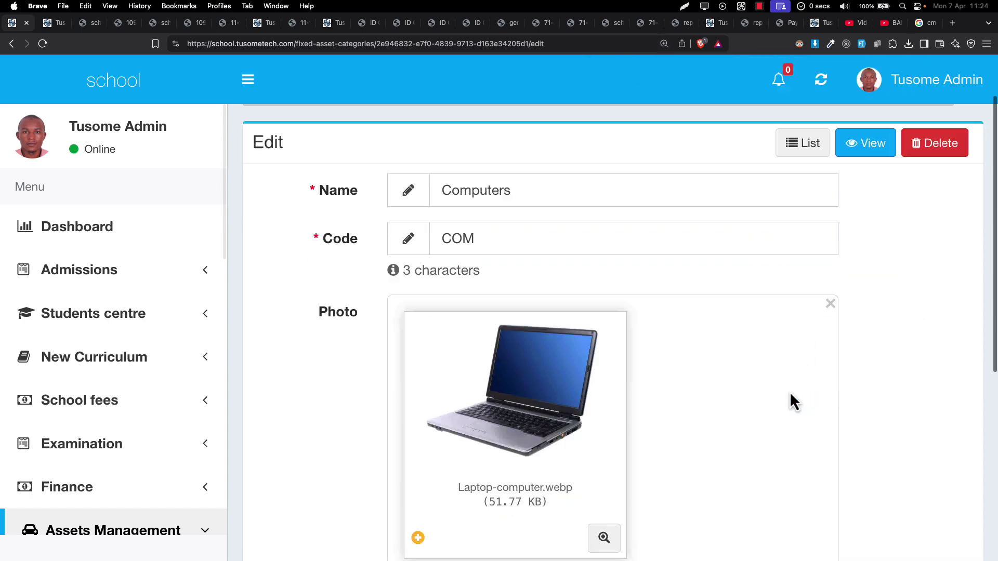
{"action": "scroll", "coordinate": [753, 426], "scroll_direction": "down", "scroll_amount": 5}
{"action": "left_click", "coordinate": [691, 448]}
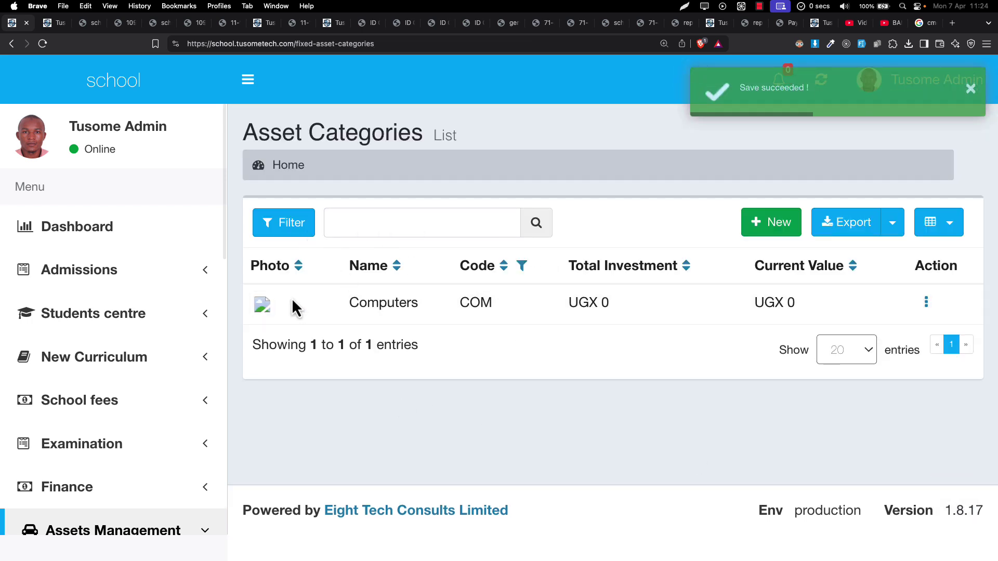
Open the Computers category's photo thumbnail in a separate browser tab
{"action": "right_click", "coordinate": [265, 311]}
{"action": "left_click", "coordinate": [291, 326]}
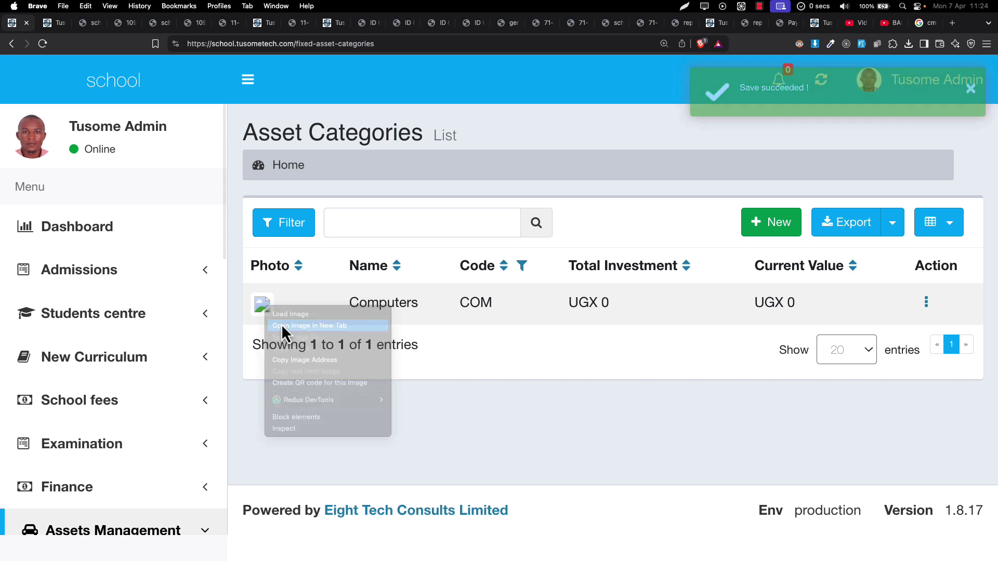
{"action": "left_click", "coordinate": [57, 25]}
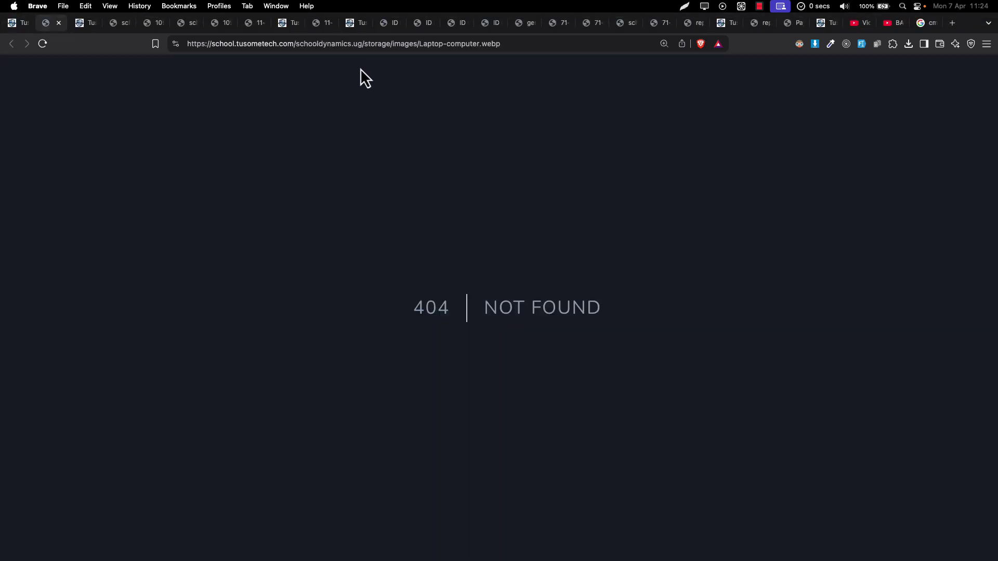
Remove the schooldynamics.ug segment from the image address, load the corrected URL to view the photo, and return to the category list
{"action": "left_click_drag", "start_coordinate": [361, 44], "coordinate": [303, 50]}
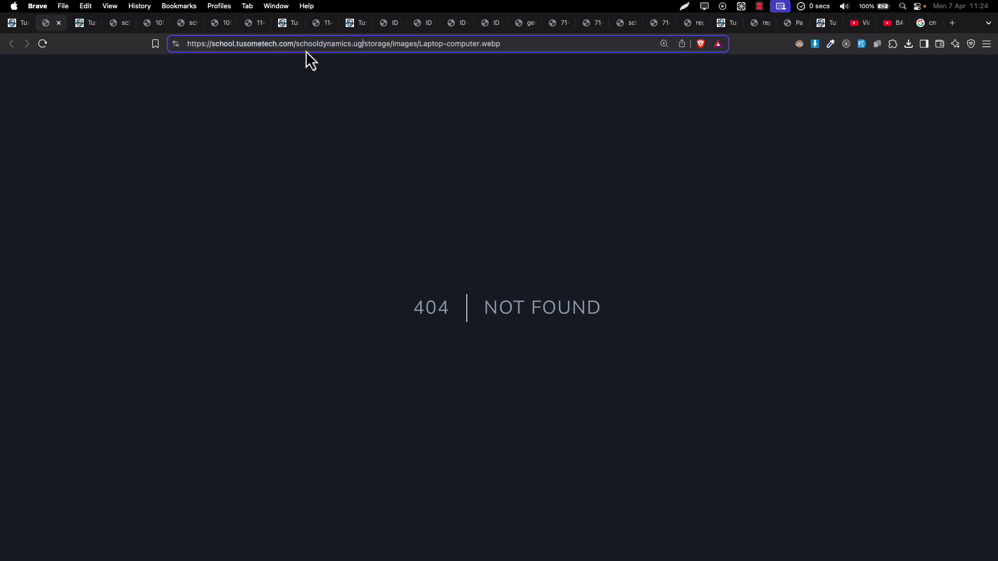
{"action": "double_click", "coordinate": [305, 51]}
{"action": "key", "text": "BackSpace"}
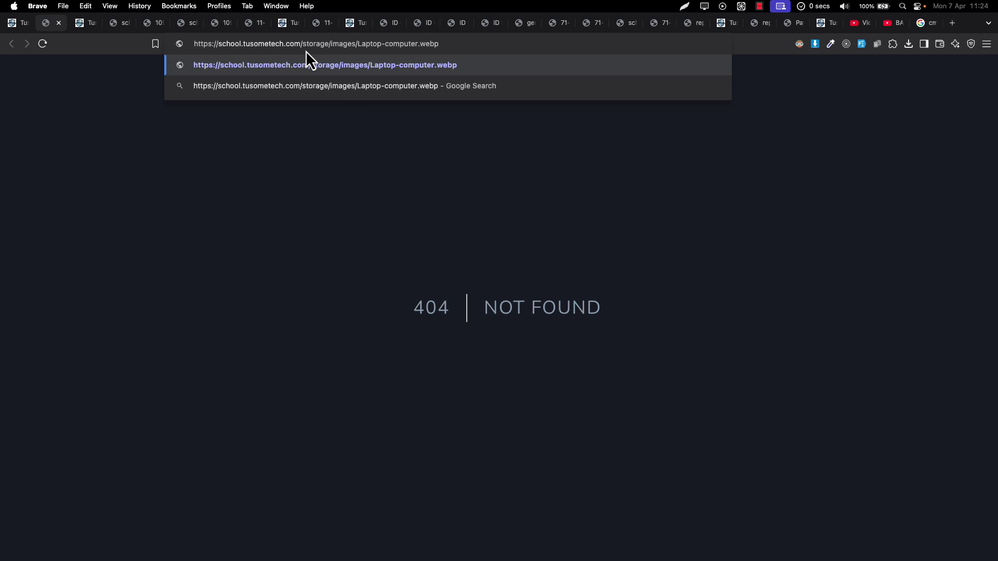
{"action": "key", "text": "Return"}
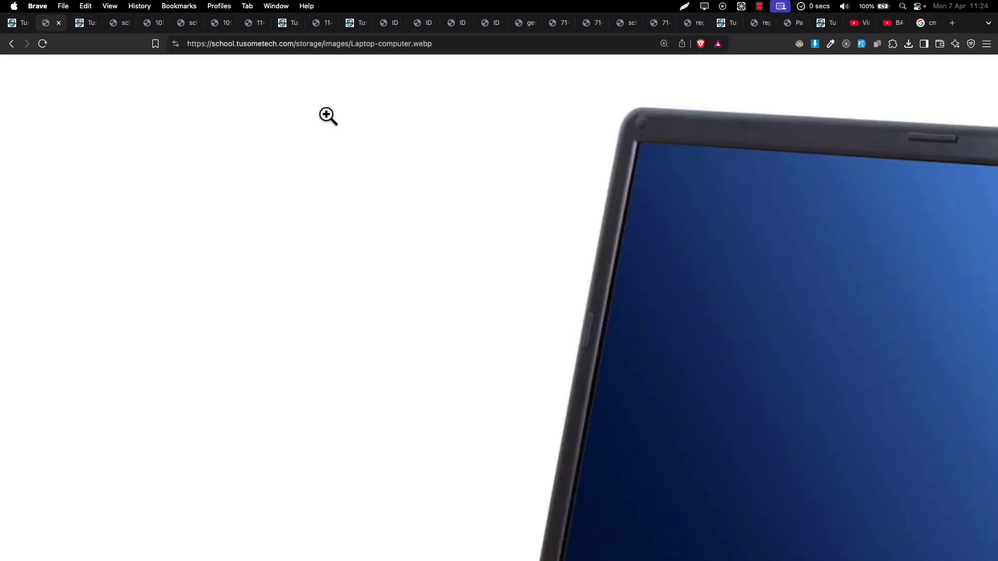
{"action": "left_click", "coordinate": [373, 219]}
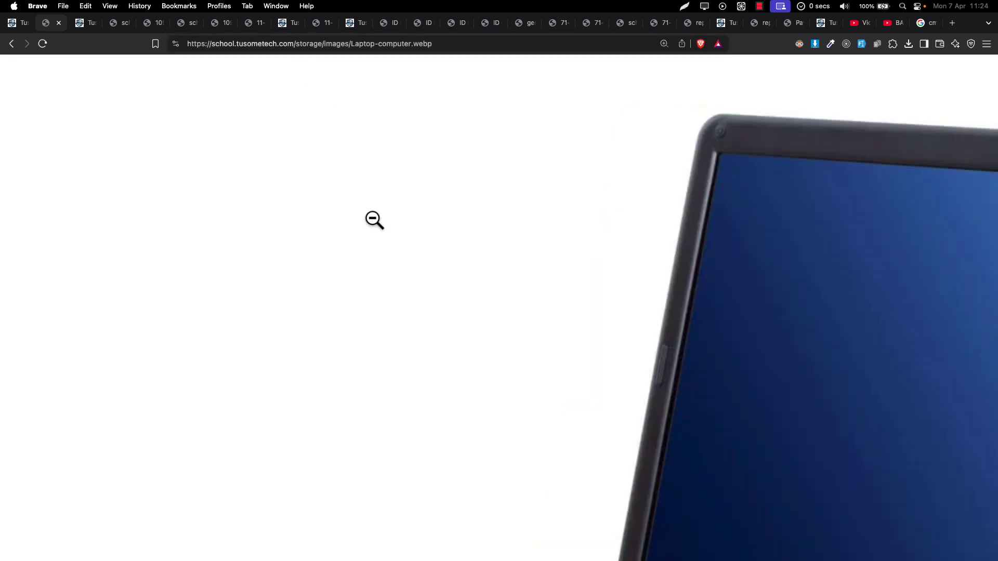
{"action": "left_click", "coordinate": [18, 24]}
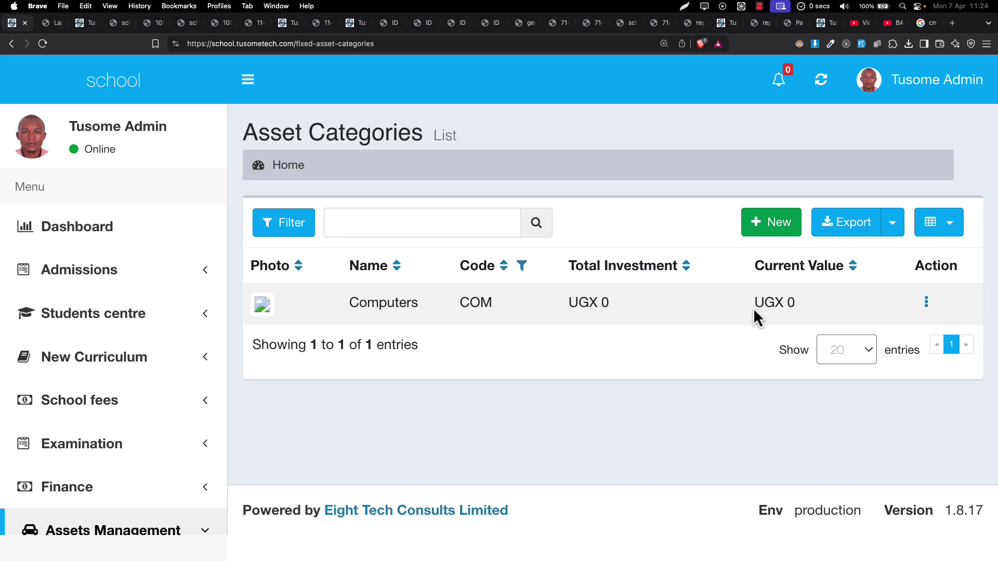
Start a new asset category and name it Funiture
{"action": "left_click", "coordinate": [777, 228]}
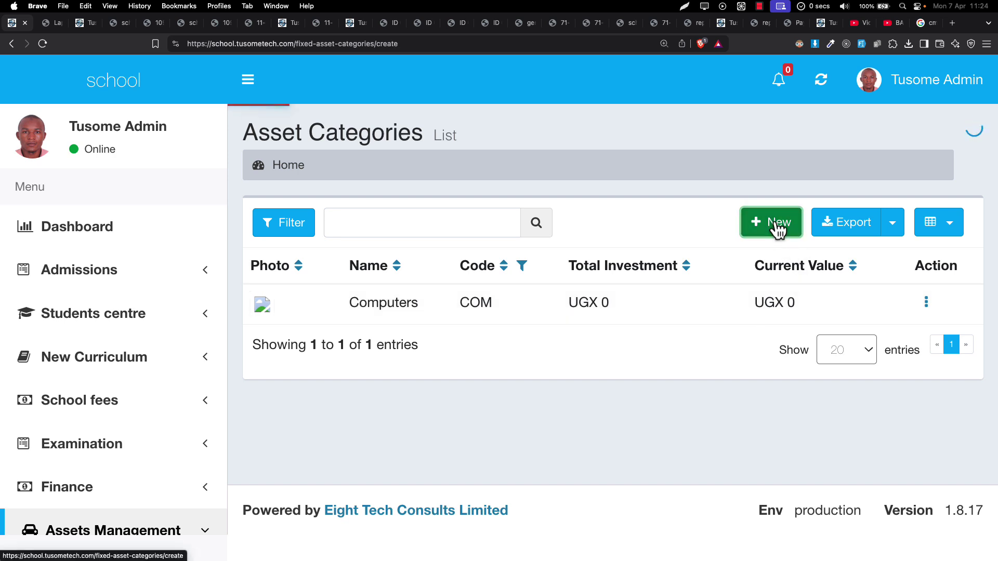
{"action": "left_click", "coordinate": [482, 266]}
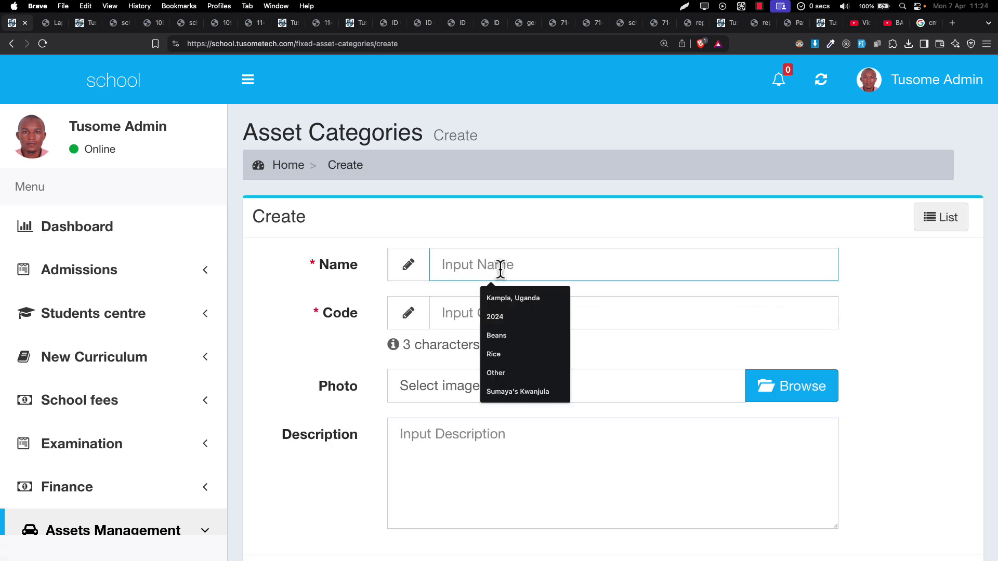
{"action": "key", "text": "super+minus"}
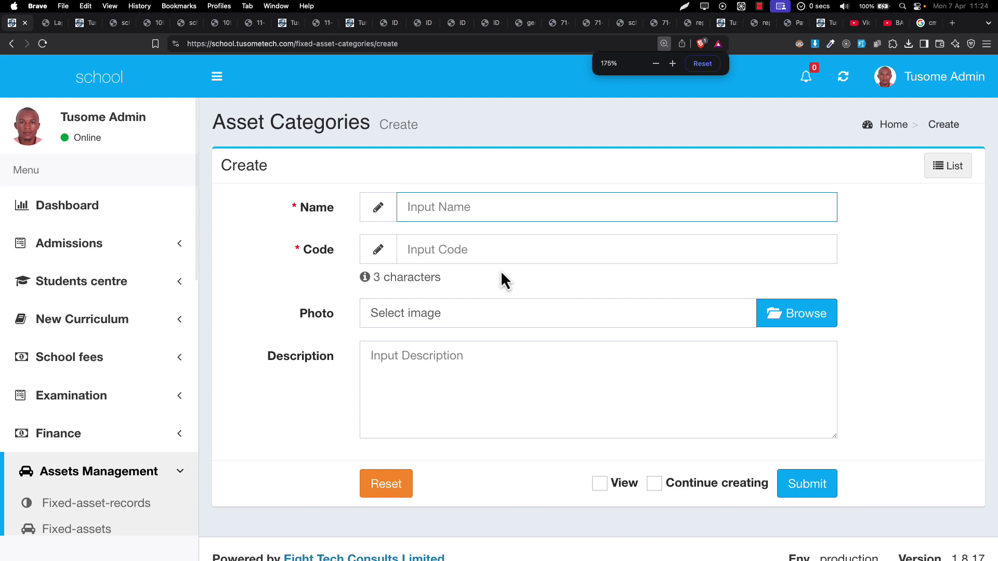
{"action": "type", "text": "Funi"}
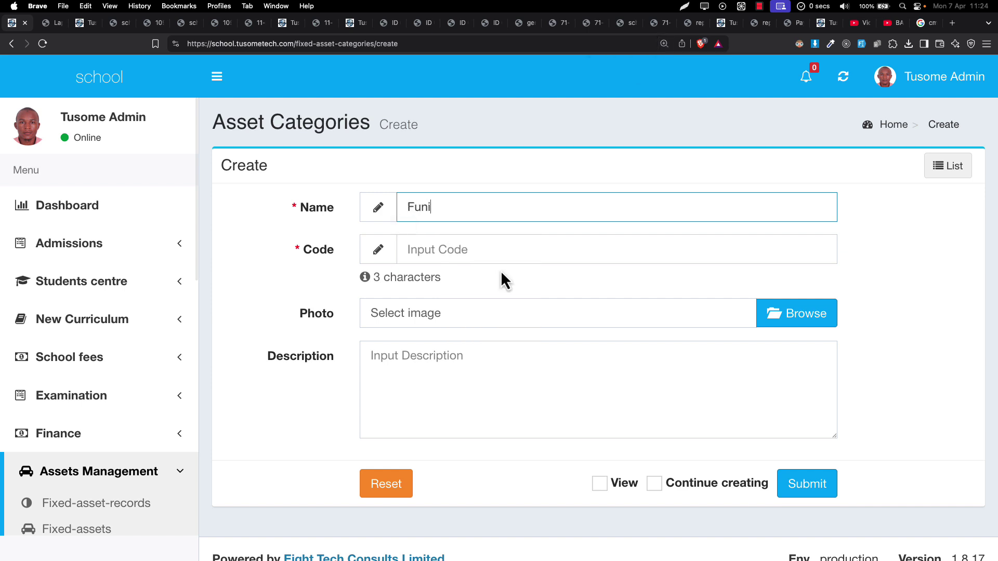
{"action": "type", "text": "ture"}
{"action": "key", "text": "super+a"}
Give the Funiture category the code FUT, enable Continue creating, and submit it
{"action": "left_click", "coordinate": [481, 259]}
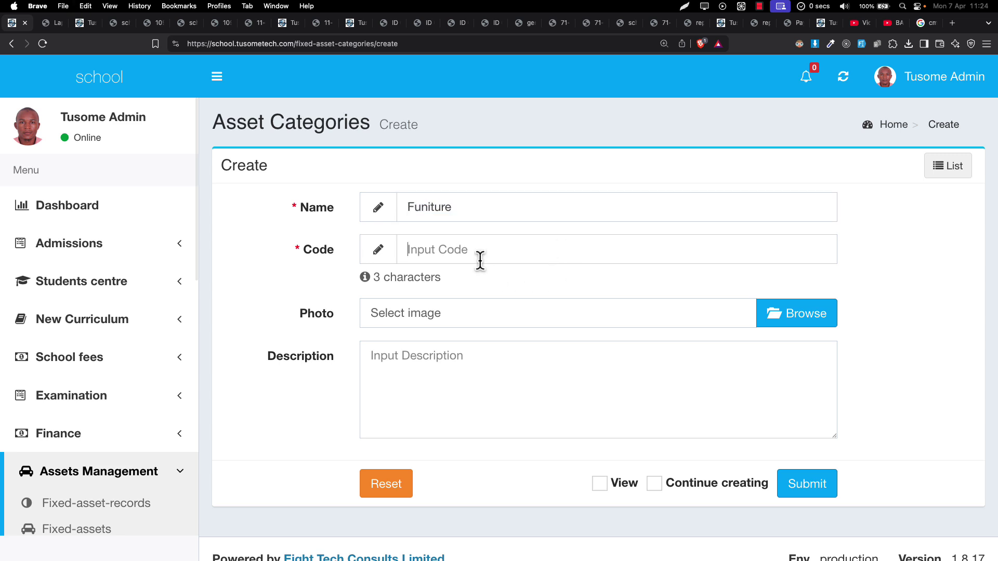
{"action": "type", "text": "FT"}
{"action": "key", "text": "BackSpace"}
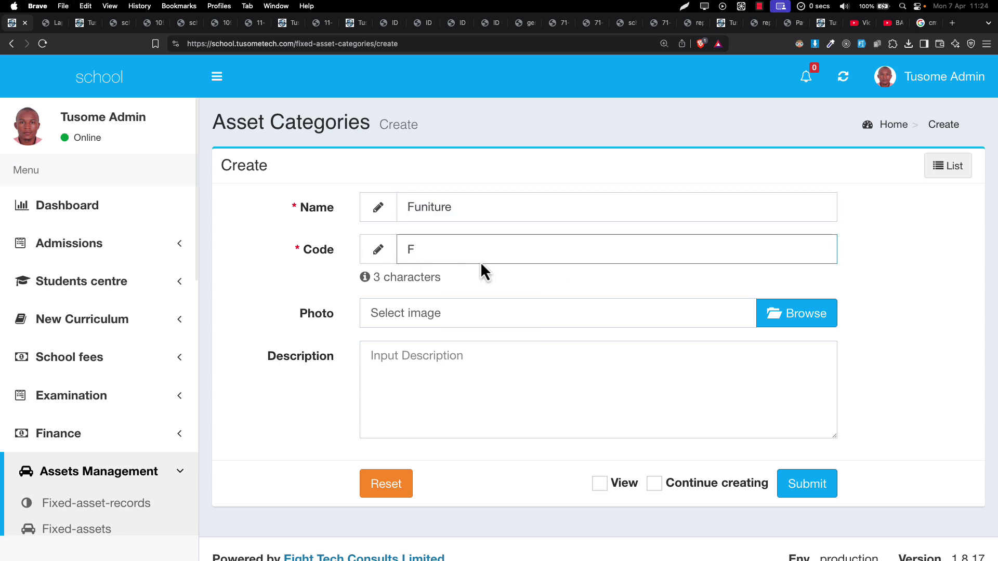
{"action": "type", "text": "UT"}
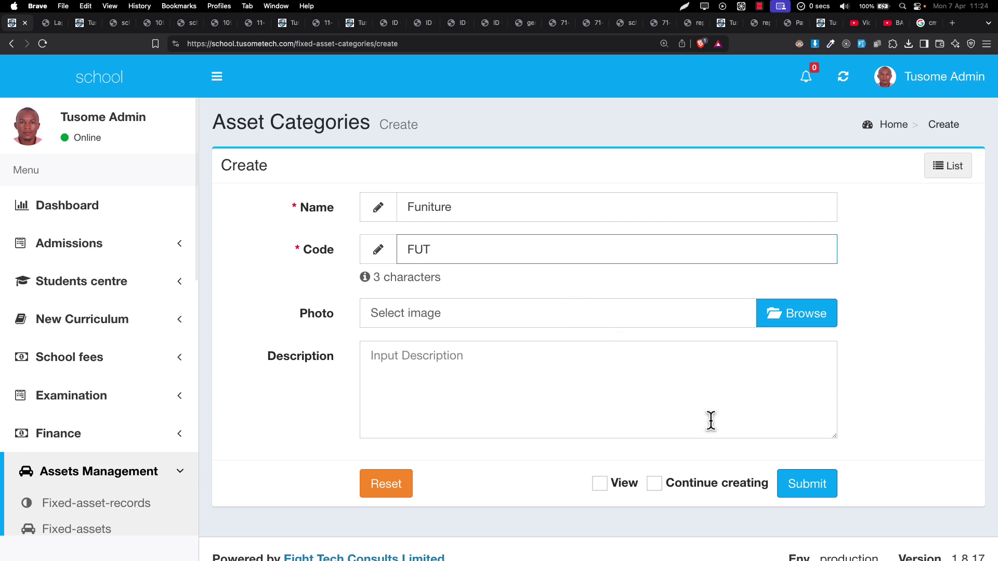
{"action": "left_click", "coordinate": [680, 485]}
{"action": "left_click", "coordinate": [808, 484]}
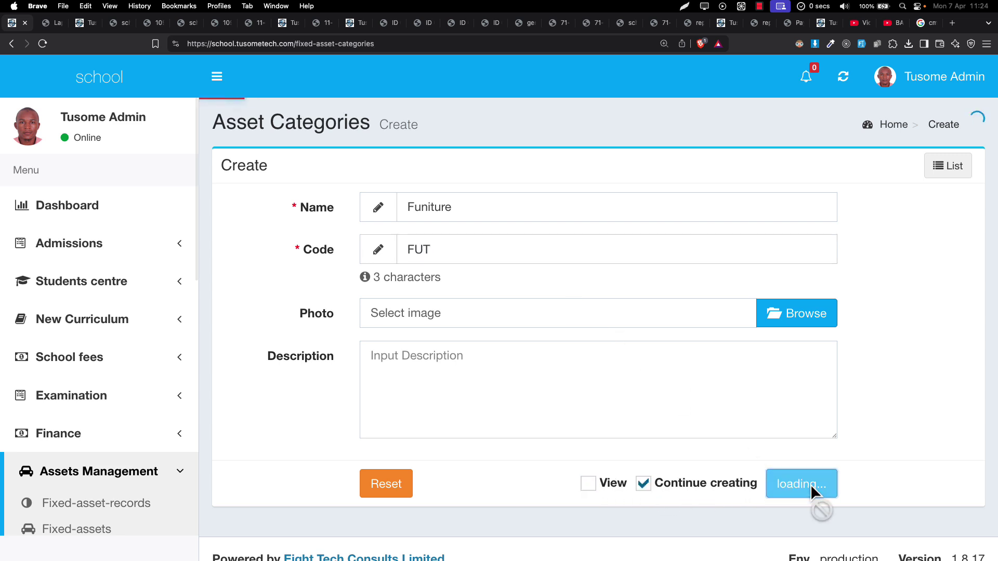
Enter Vehicle as the name of the next asset category
{"action": "left_click", "coordinate": [436, 210]}
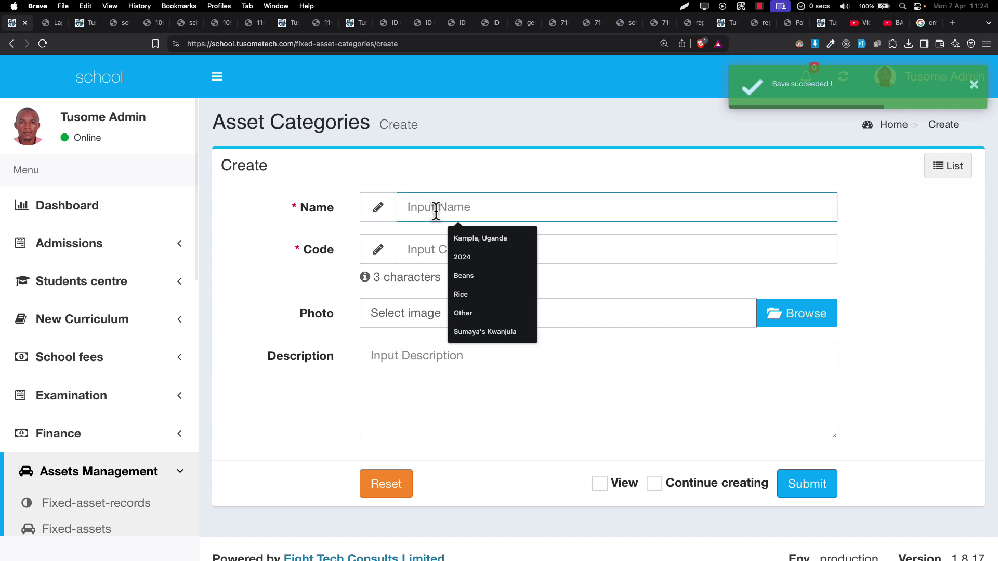
{"action": "key", "text": "Caps_Lock"}
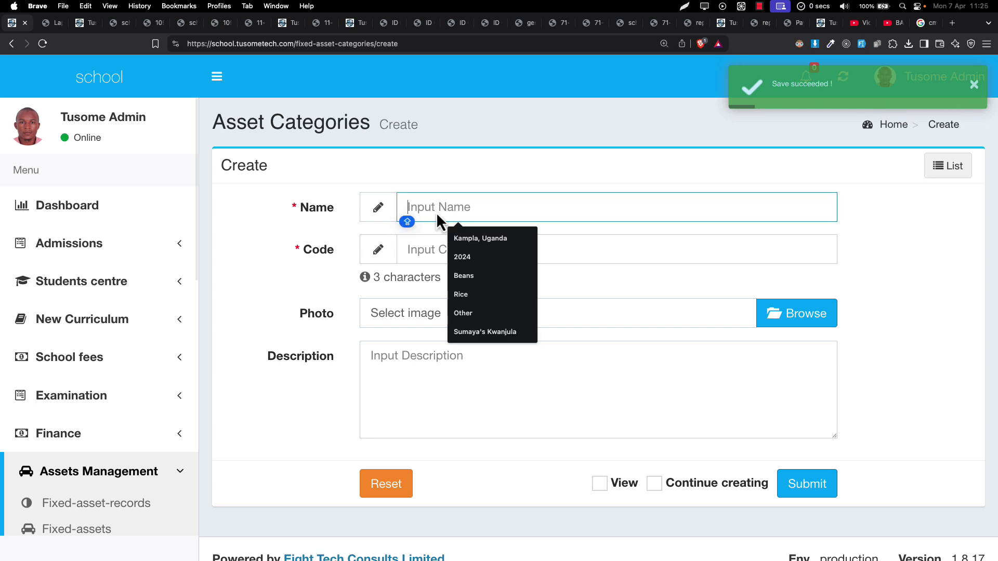
{"action": "type", "text": "Vehi"}
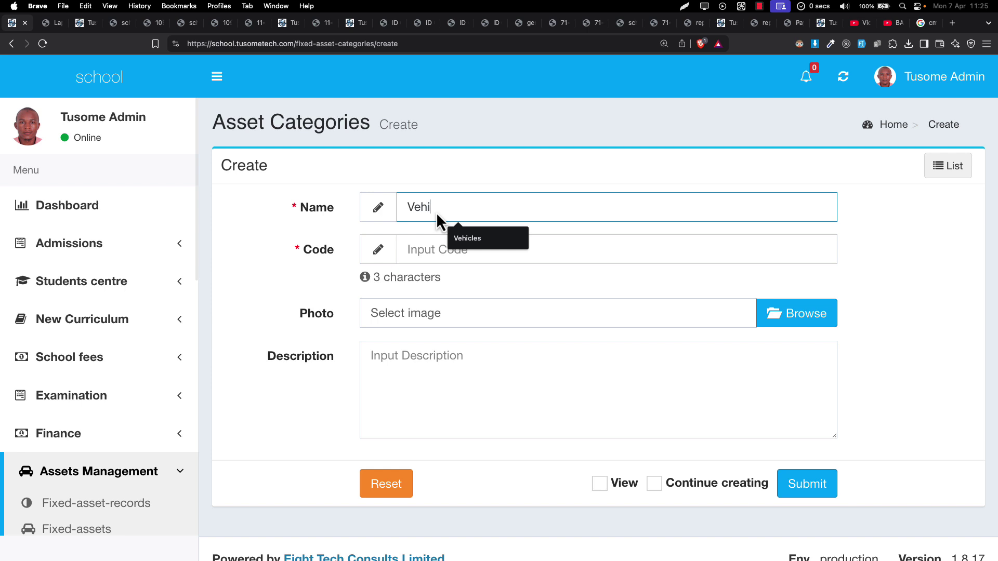
{"action": "key", "text": "Down"}
{"action": "key", "text": "Return"}
{"action": "key", "text": "BackSpace"}
{"action": "key", "text": "Tab"}
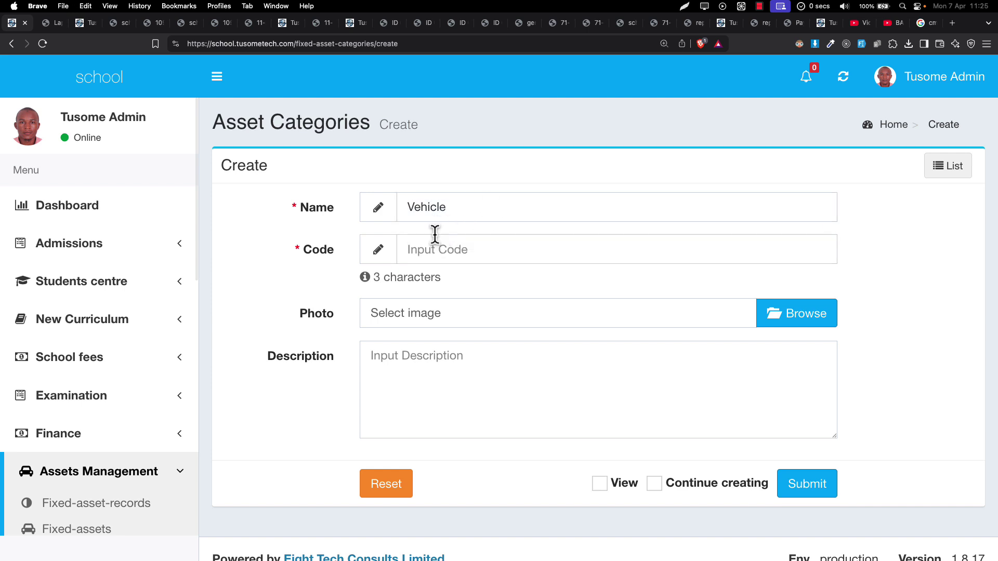
Set the Vehicle category's code to VHC and submit the category
{"action": "left_click", "coordinate": [411, 254]}
{"action": "type", "text": "V"}
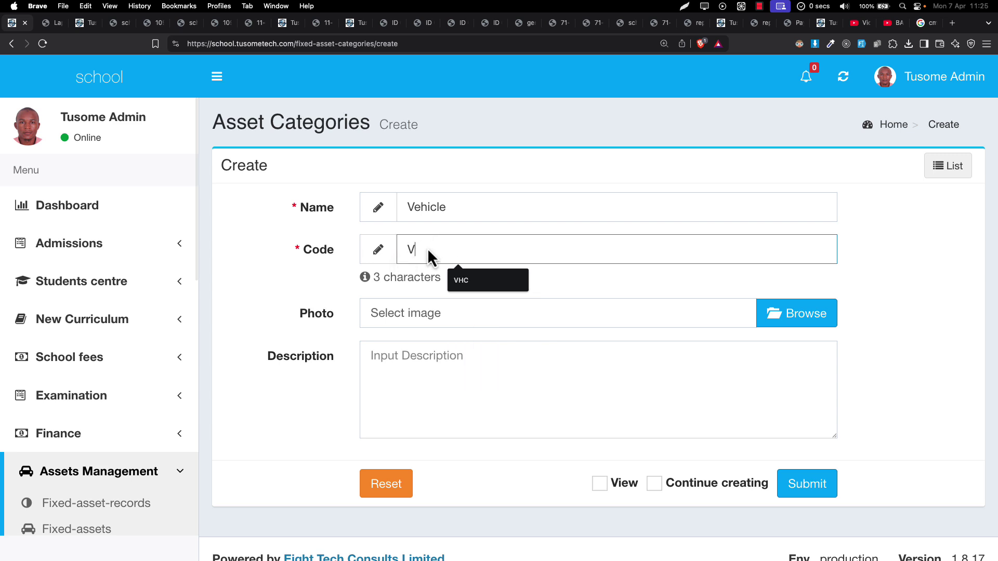
{"action": "type", "text": "IC"}
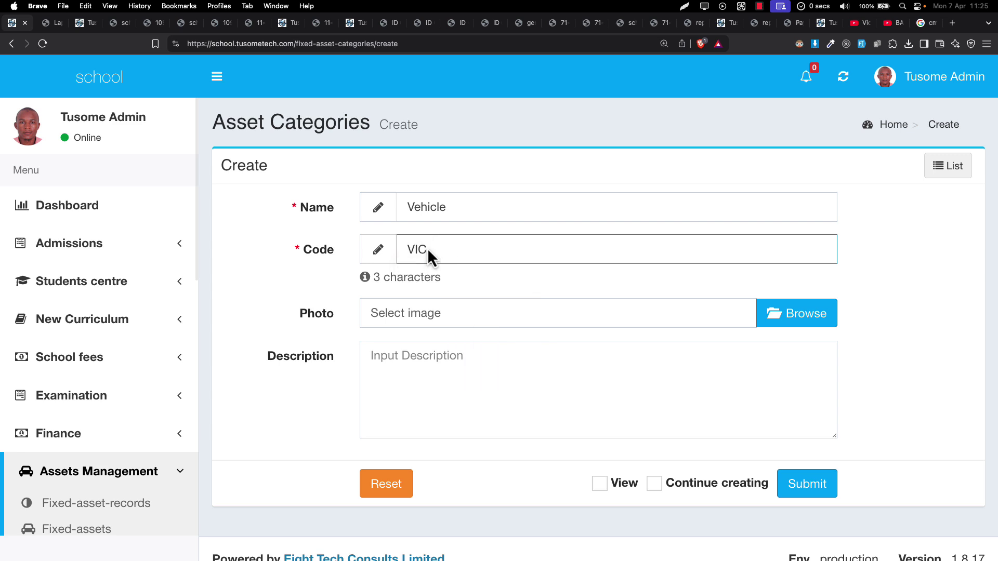
{"action": "key", "text": "BackSpace"}
{"action": "key", "text": "BackSpace"}
{"action": "key", "text": "Down"}
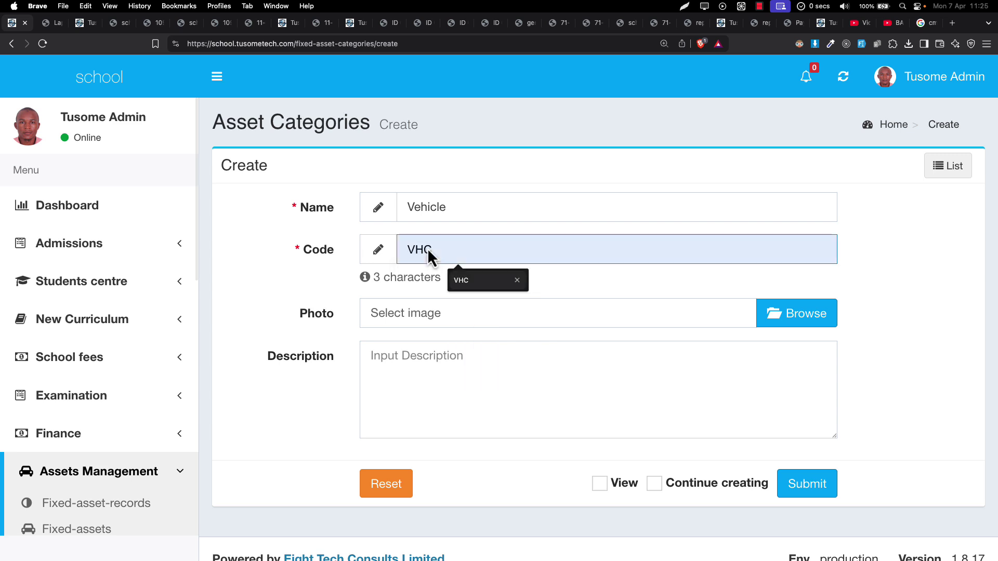
{"action": "key", "text": "Return"}
{"action": "key", "text": "Return"}
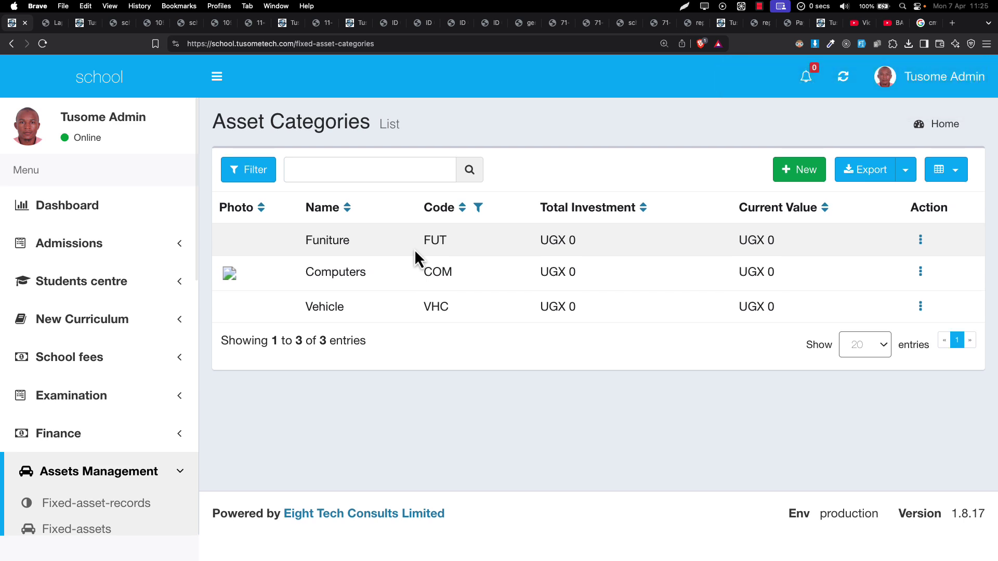
{"action": "left_click_drag", "start_coordinate": [439, 255], "coordinate": [454, 317]}
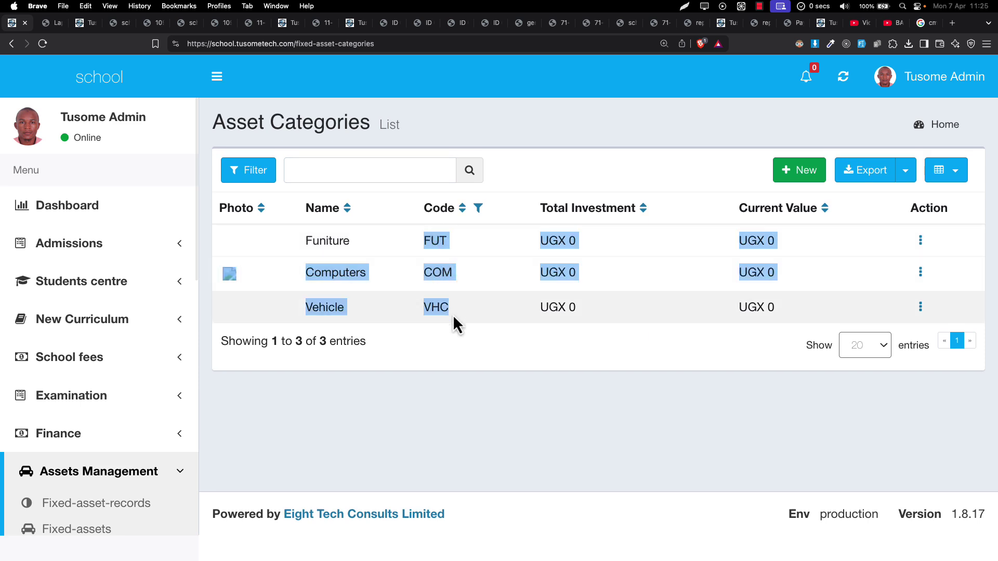
{"action": "left_click", "coordinate": [696, 238]}
{"action": "left_click_drag", "start_coordinate": [732, 241], "coordinate": [795, 245]}
{"action": "left_click_drag", "start_coordinate": [328, 239], "coordinate": [538, 241]}
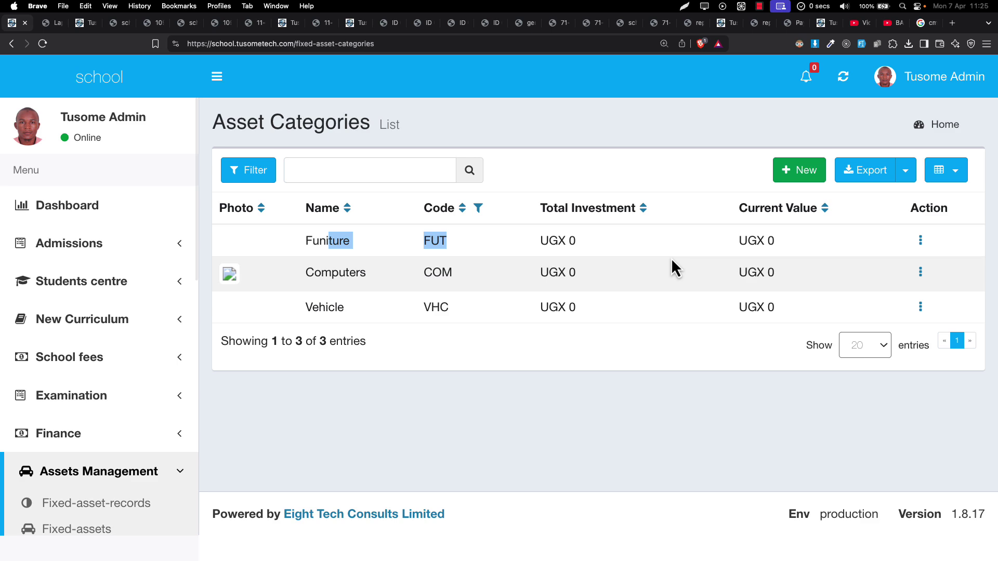
Go to the Fixed-assets list and start a new fixed asset record
{"action": "scroll", "coordinate": [167, 332], "scroll_direction": "down", "scroll_amount": 7}
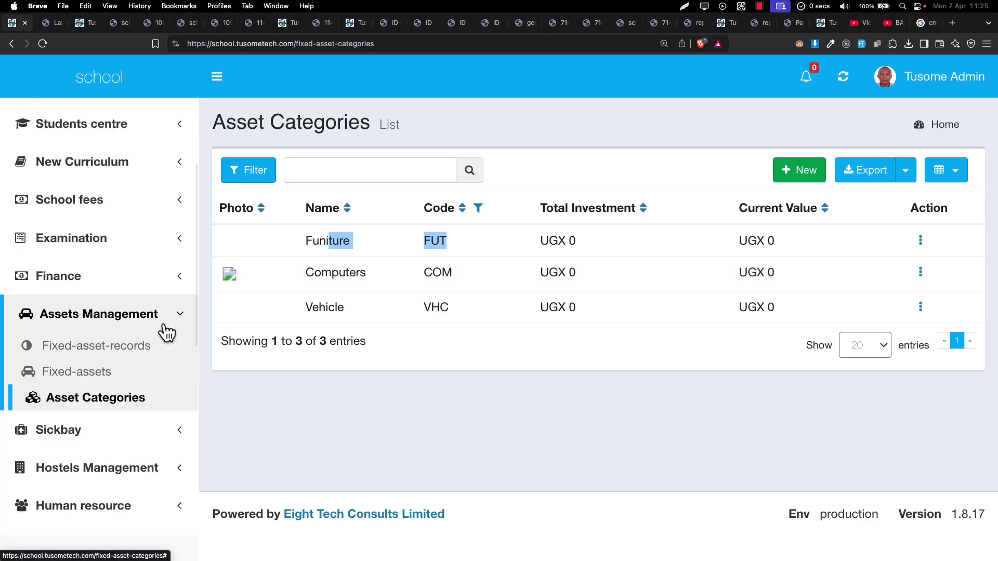
{"action": "scroll", "coordinate": [142, 311], "scroll_direction": "up", "scroll_amount": 3}
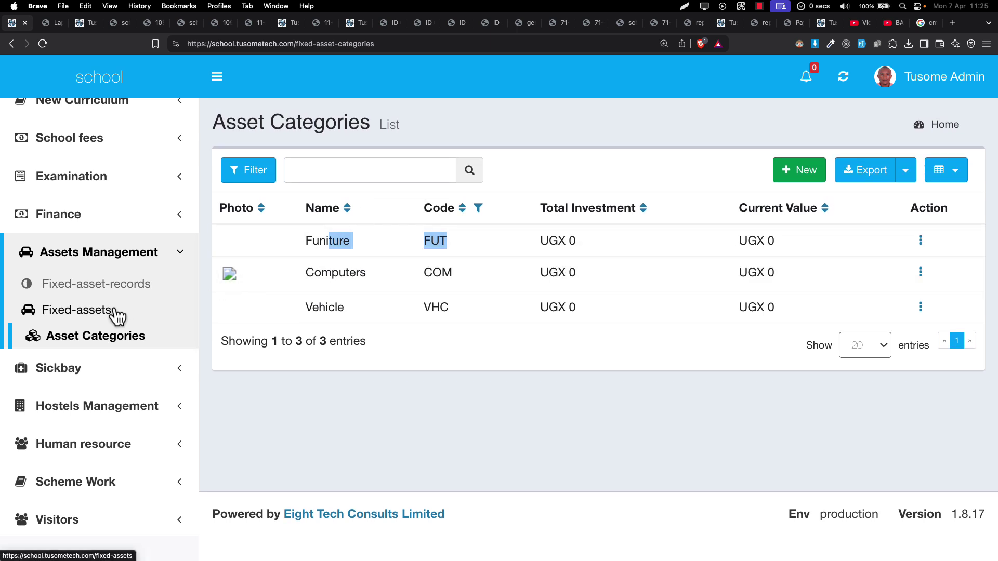
{"action": "left_click", "coordinate": [100, 317]}
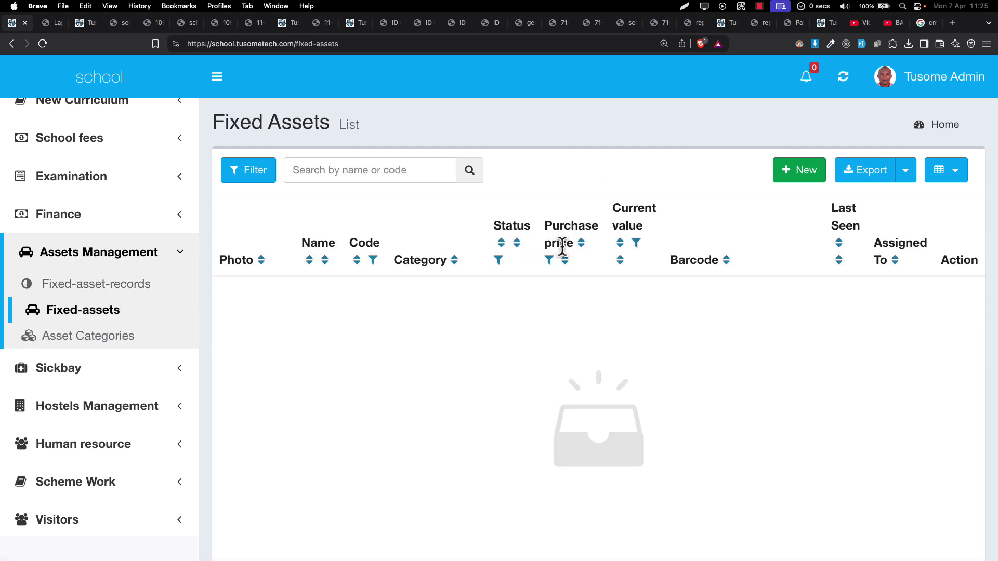
{"action": "key", "text": "super+minus"}
{"action": "key", "text": "super+minus"}
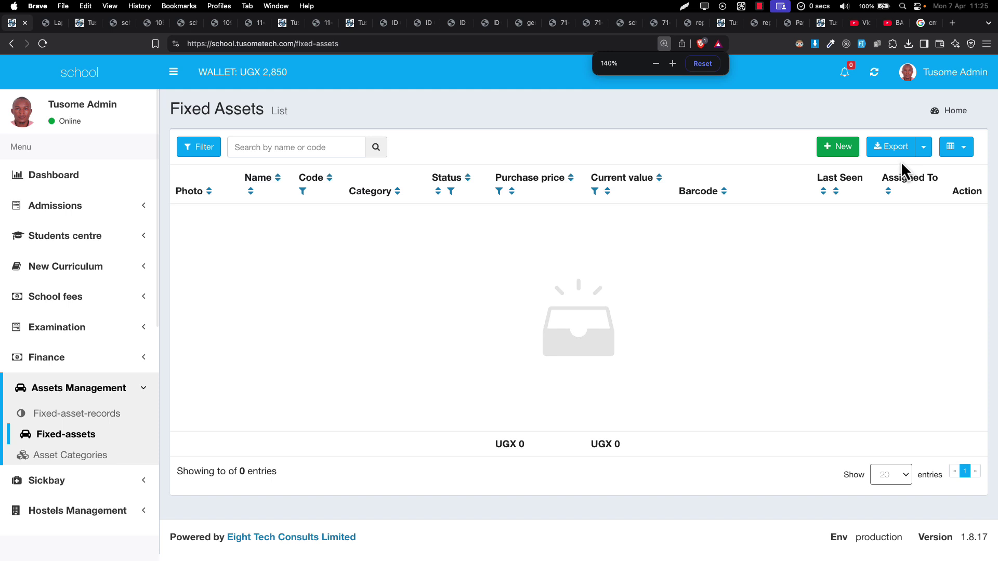
{"action": "left_click", "coordinate": [842, 147]}
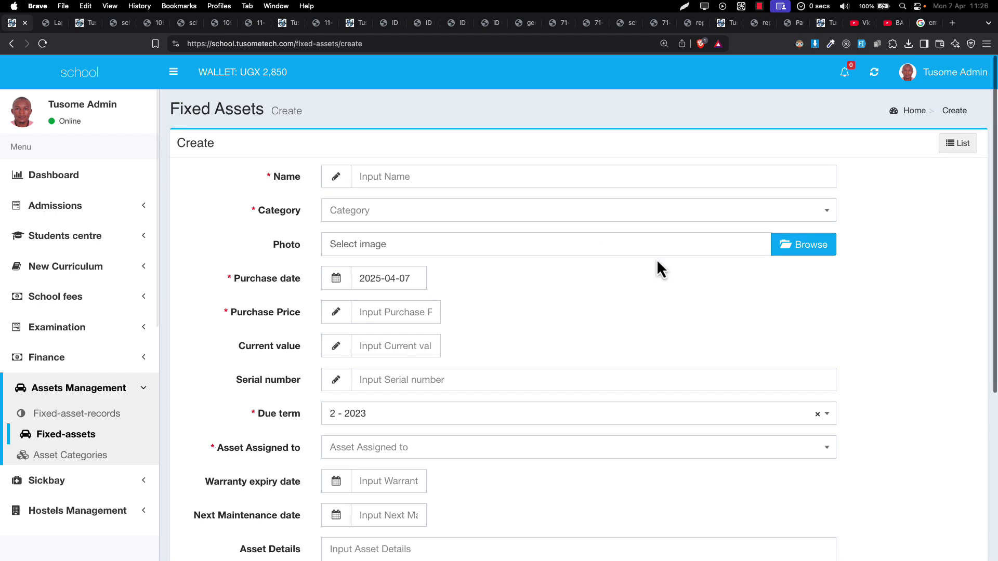
{"action": "scroll", "coordinate": [657, 260], "scroll_direction": "down", "scroll_amount": 6}
{"action": "scroll", "coordinate": [656, 260], "scroll_direction": "up", "scroll_amount": 6}
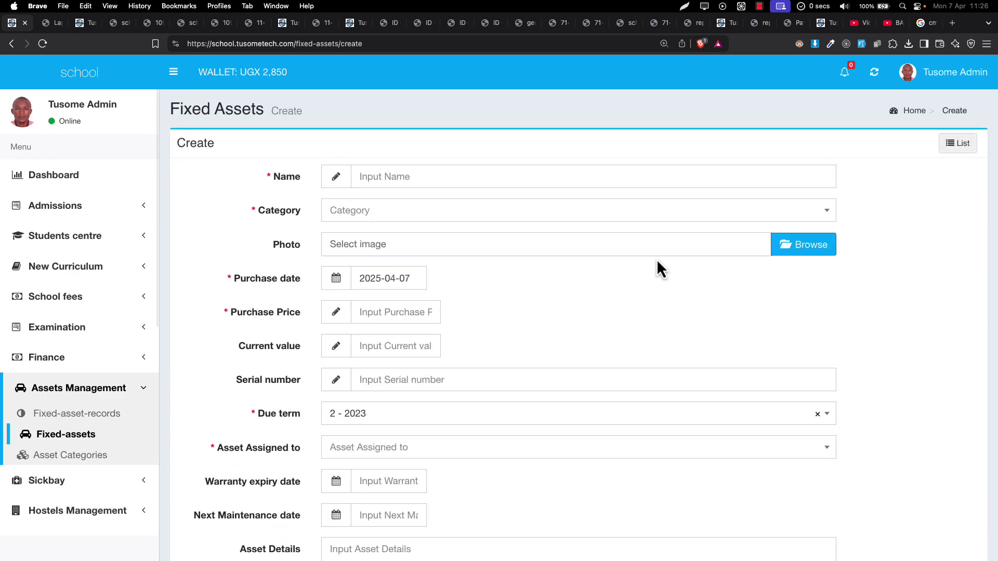
Name the fixed asset DELL M-1209 and assign it to the Computers category
{"action": "left_click", "coordinate": [386, 176]}
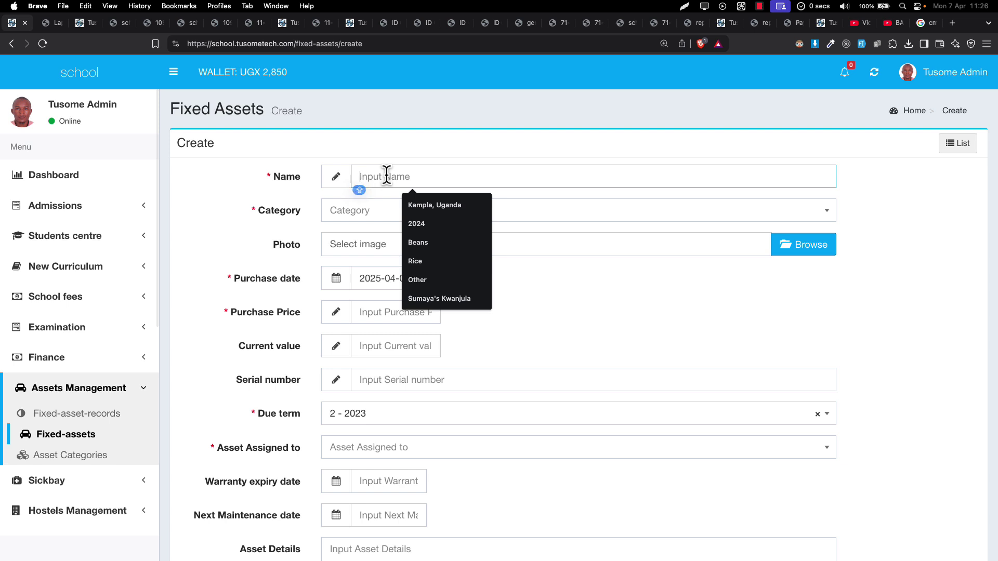
{"action": "type", "text": "DELL M-1209"}
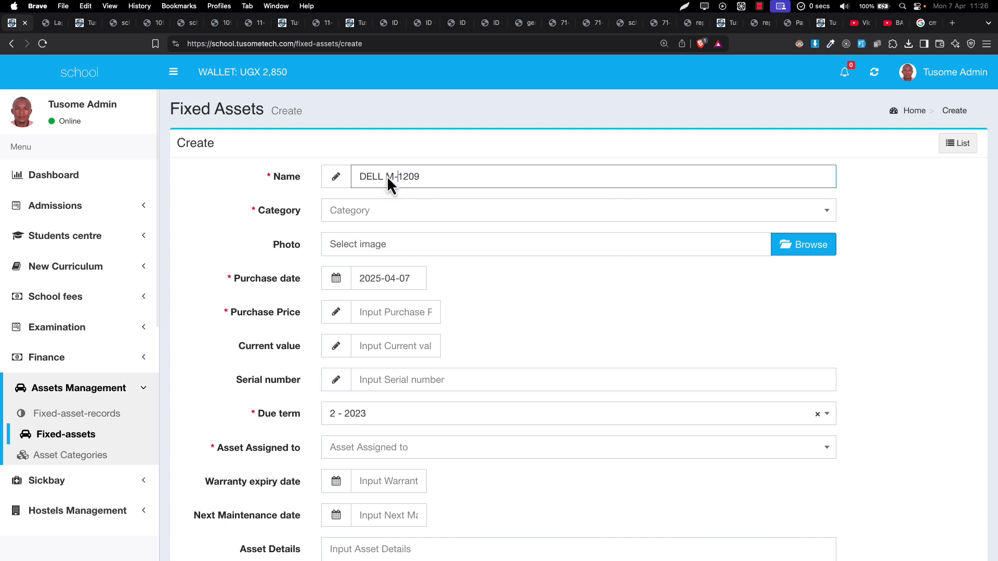
{"action": "left_click", "coordinate": [336, 211]}
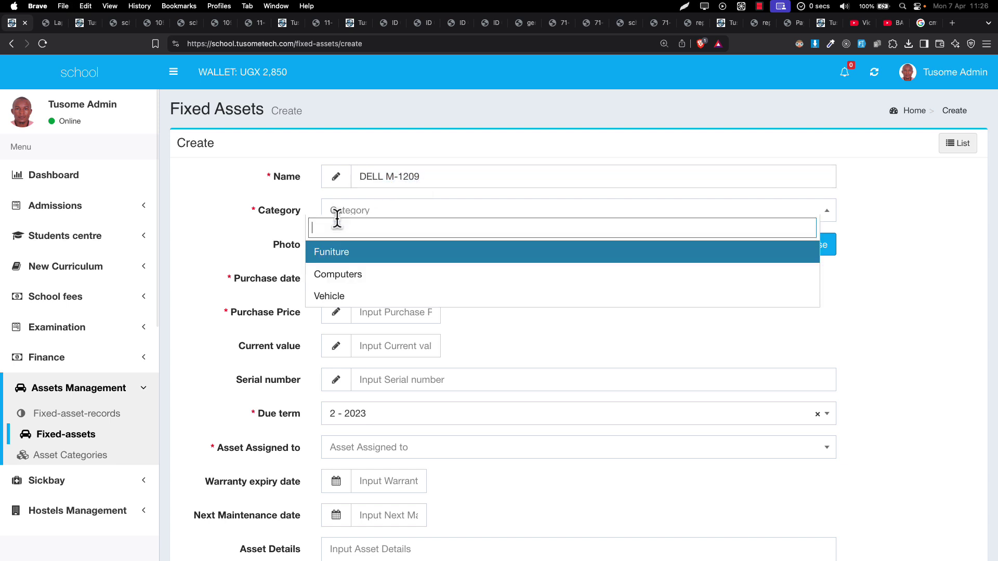
{"action": "left_click", "coordinate": [337, 276]}
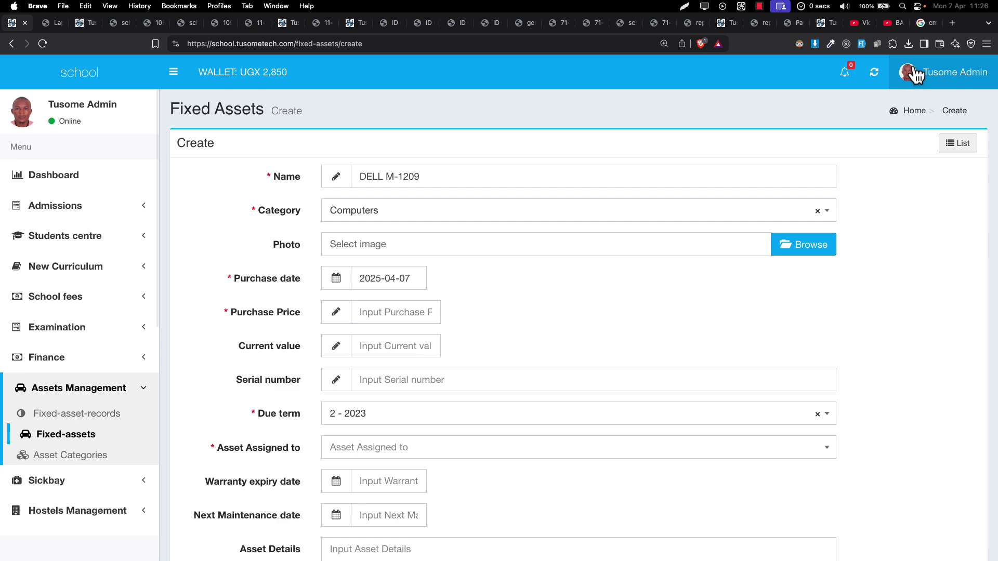
Attach the downloaded Laptop-computer.webp as the fixed asset's photo
{"action": "key", "text": "super+equal"}
{"action": "key", "text": "super+equal"}
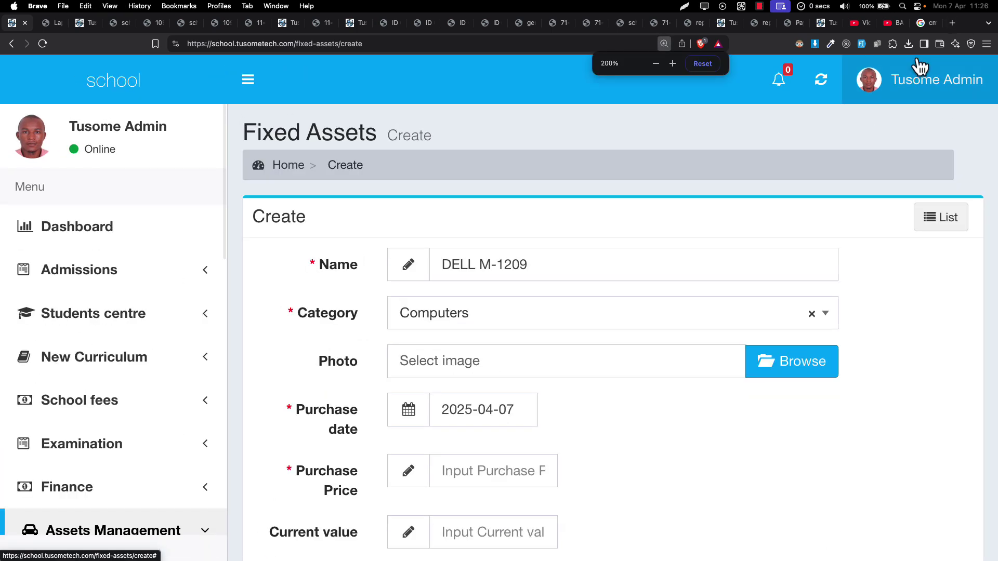
{"action": "left_click", "coordinate": [908, 44]}
{"action": "left_click_drag", "start_coordinate": [824, 266], "coordinate": [809, 360]}
{"action": "scroll", "coordinate": [809, 360], "scroll_direction": "down", "scroll_amount": 5}
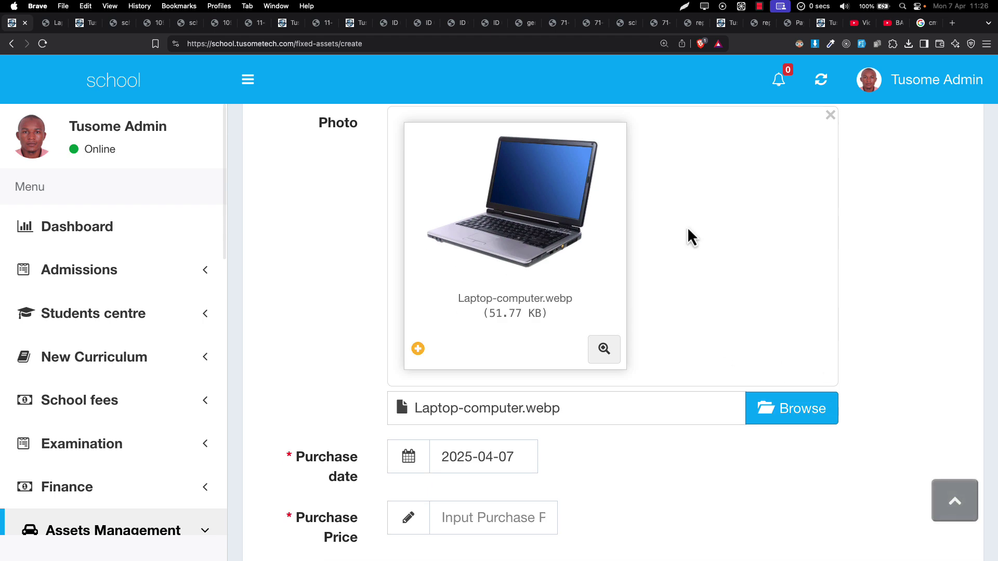
Set the asset's purchase date to 2025-03-06
{"action": "key", "text": "super+minus"}
{"action": "key", "text": "super+minus"}
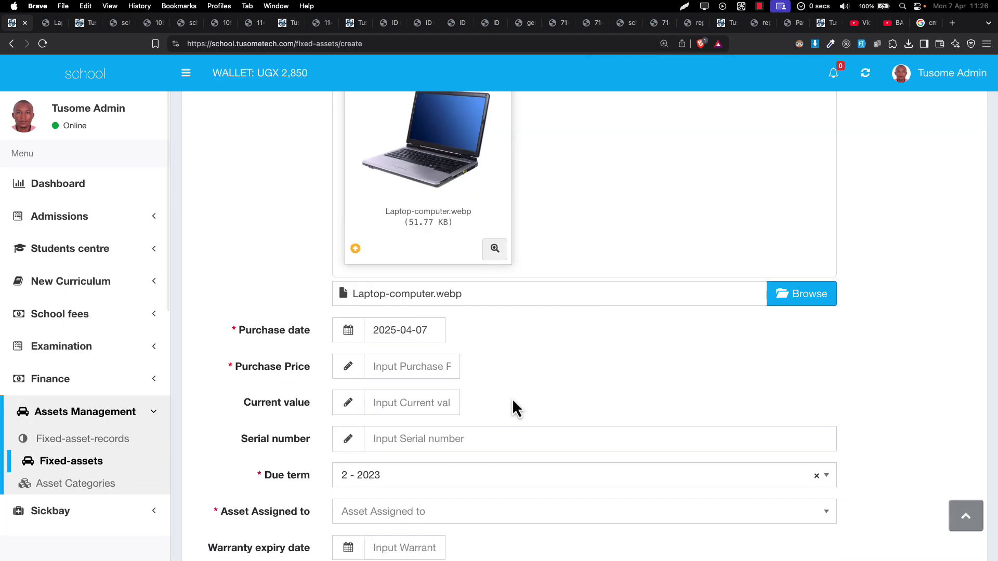
{"action": "left_click", "coordinate": [396, 331]}
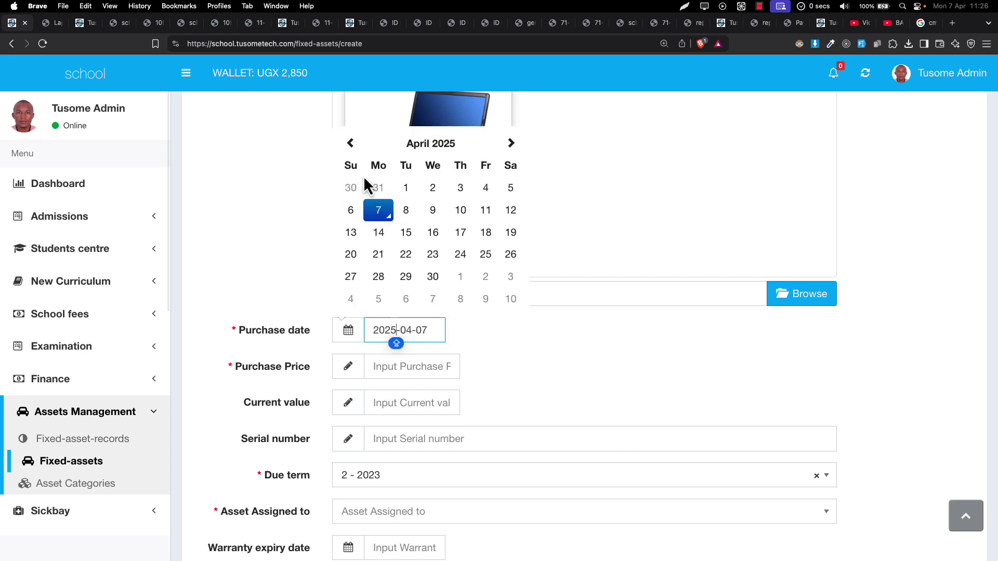
{"action": "left_click", "coordinate": [350, 144]}
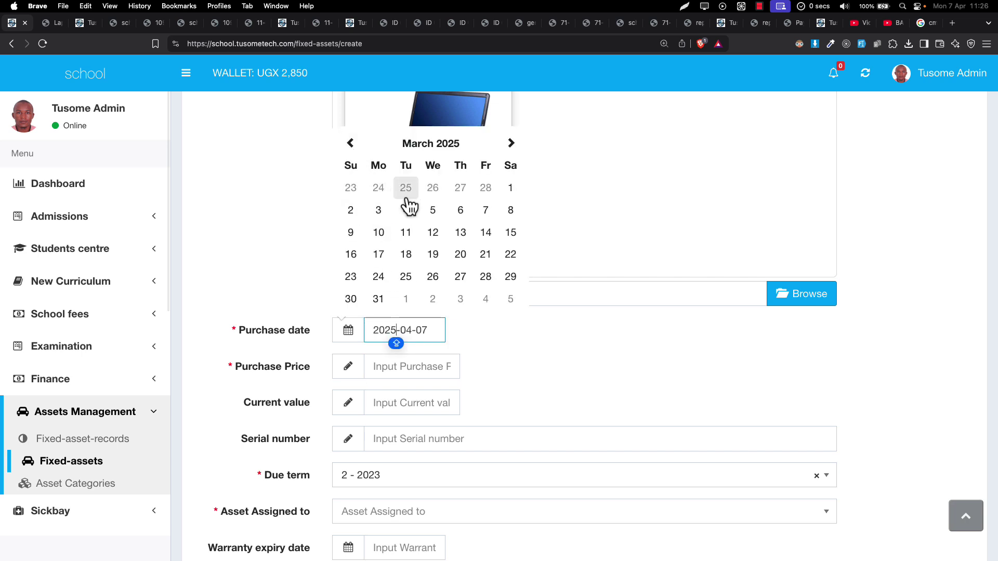
{"action": "left_click", "coordinate": [459, 210]}
Set the DELL M-1209 asset's purchase price to 2000000
{"action": "scroll", "coordinate": [410, 333], "scroll_direction": "down", "scroll_amount": 1}
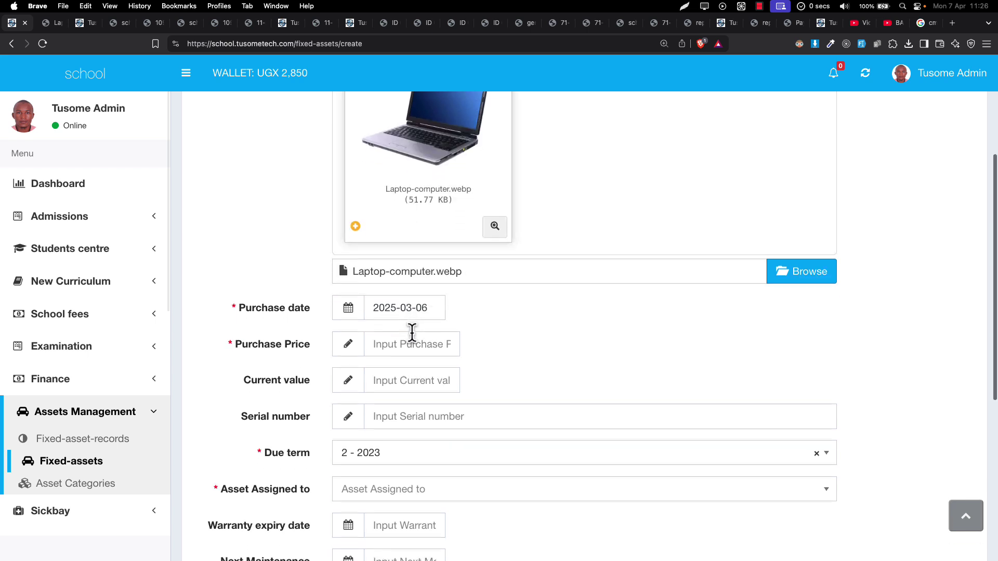
{"action": "left_click", "coordinate": [393, 354]}
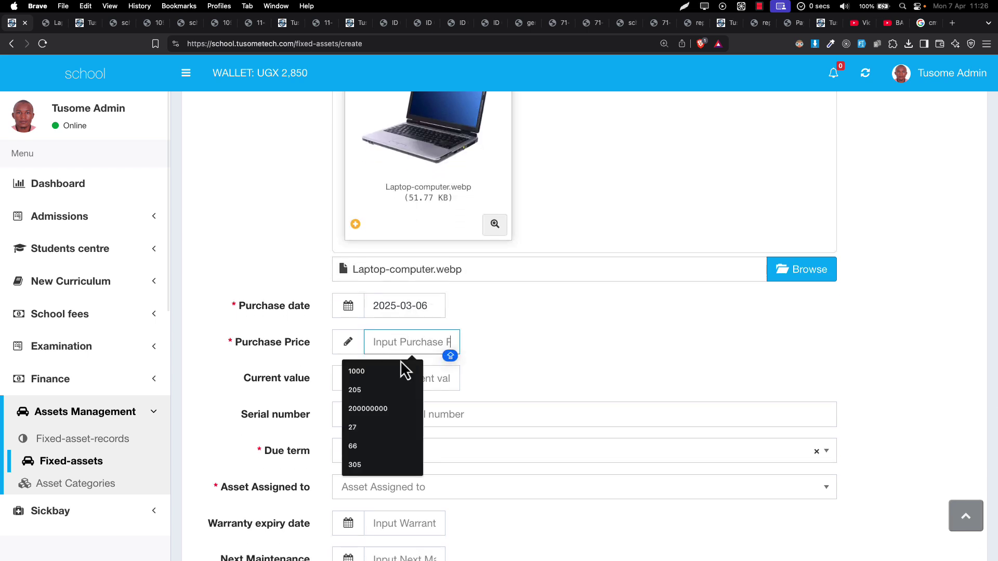
{"action": "type", "text": "2"}
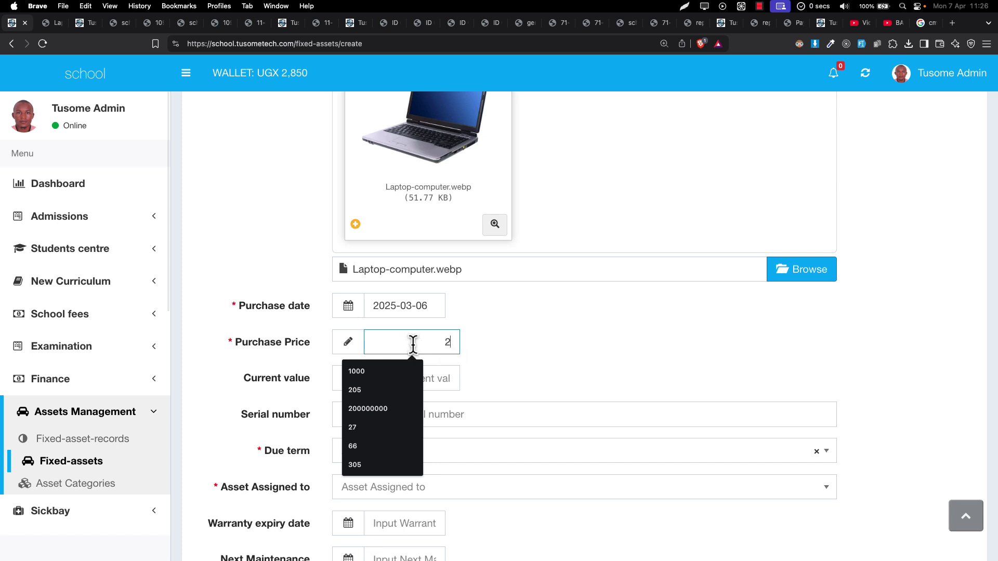
{"action": "type", "text": "00"}
{"action": "key", "text": "Caps_Lock"}
{"action": "type", "text": "000"}
{"action": "key", "text": "shift+Left"}
{"action": "key", "text": "shift+Left"}
{"action": "key", "text": "shift+Left"}
{"action": "left_click", "coordinate": [487, 361]}
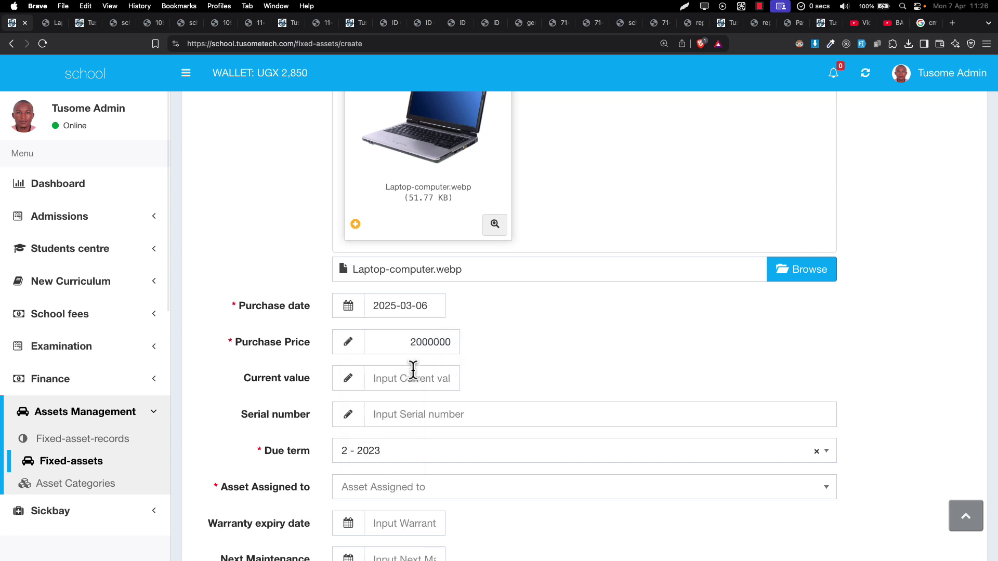
Copy the purchase price of 2000000 into the asset's current value
{"action": "left_click", "coordinate": [414, 370]}
{"action": "left_click", "coordinate": [418, 339]}
{"action": "left_click", "coordinate": [439, 385]}
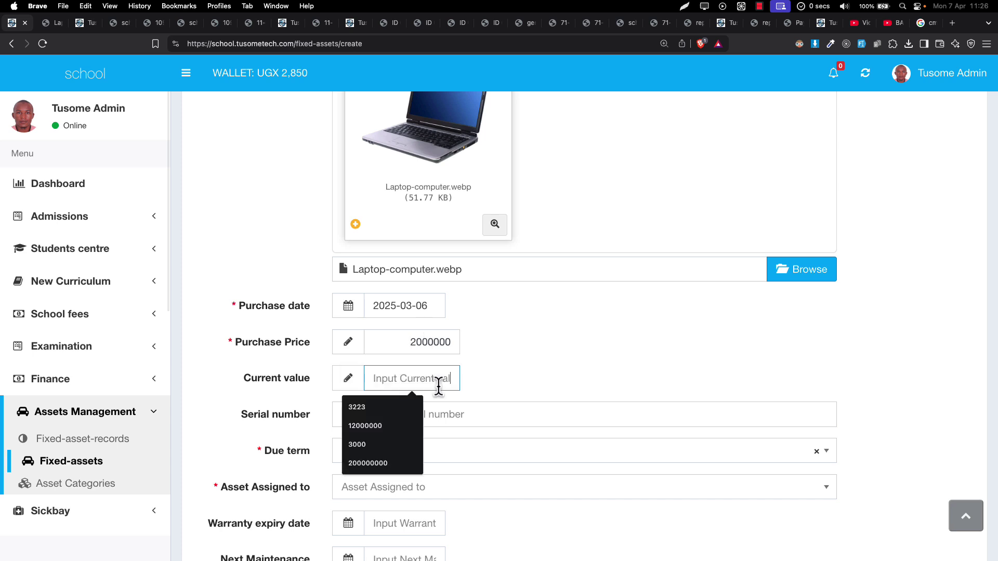
{"action": "scroll", "coordinate": [439, 388], "scroll_direction": "down", "scroll_amount": 1}
{"action": "double_click", "coordinate": [438, 307]}
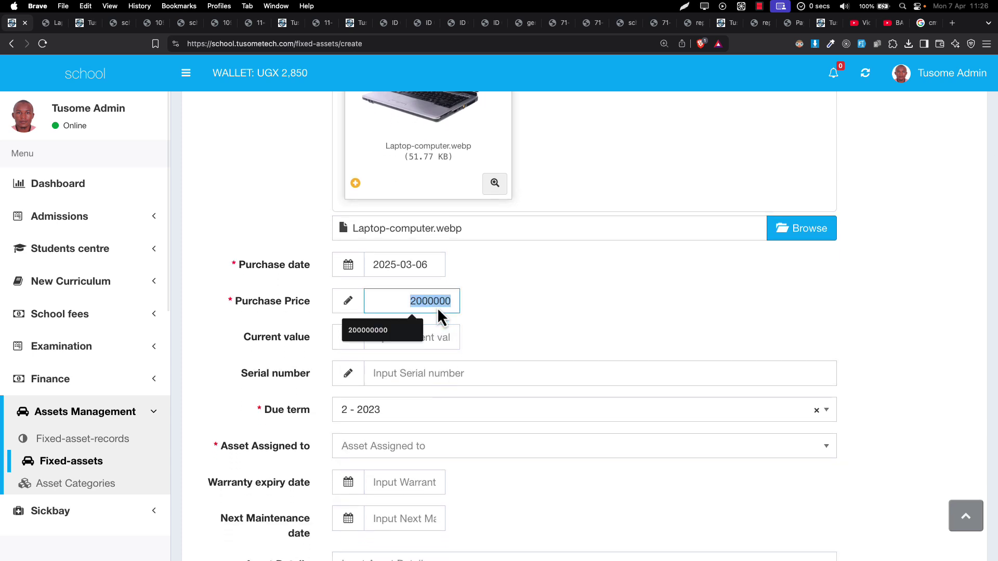
{"action": "key", "text": "cmd+c"}
{"action": "left_click", "coordinate": [439, 337]}
{"action": "key", "text": "cmd+v"}
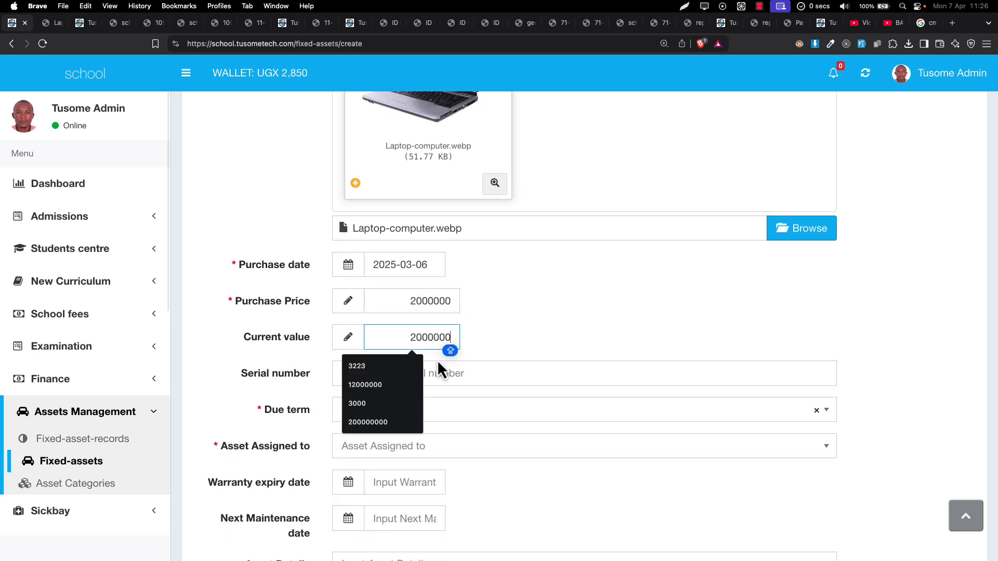
{"action": "scroll", "coordinate": [622, 329], "scroll_direction": "down", "scroll_amount": 1}
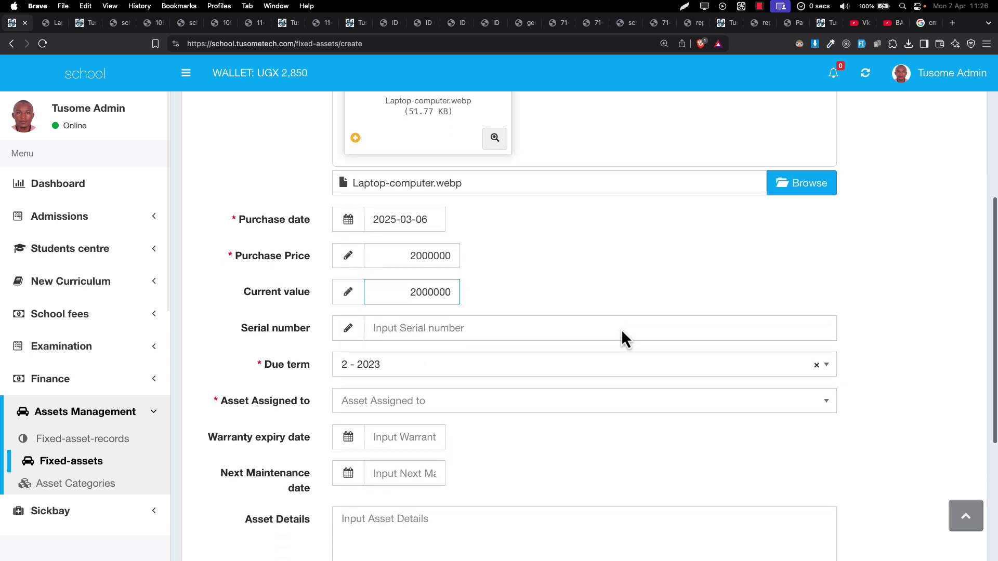
{"action": "left_click", "coordinate": [391, 321]}
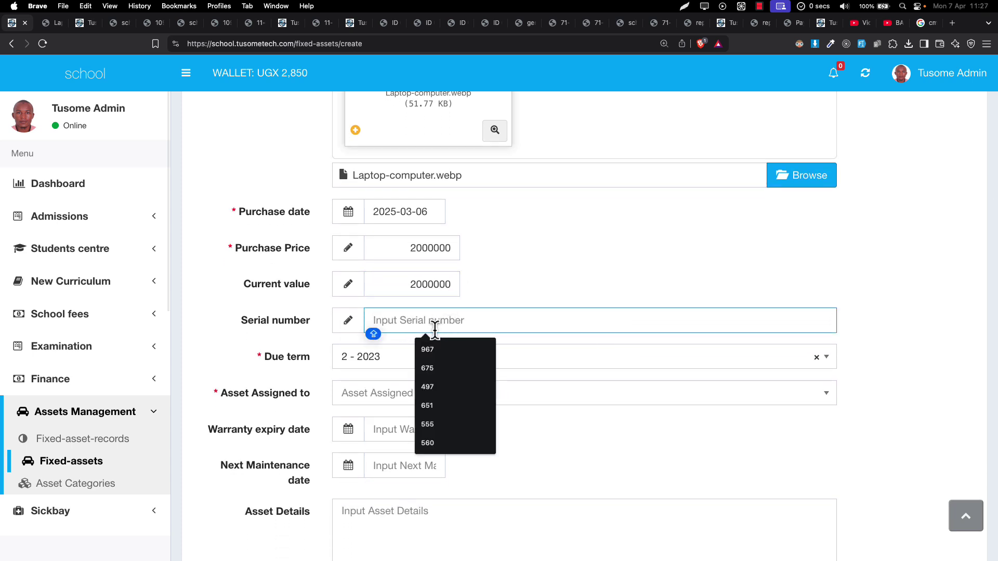
{"action": "key", "text": "cmd+v"}
{"action": "key", "text": "cmd+v"}
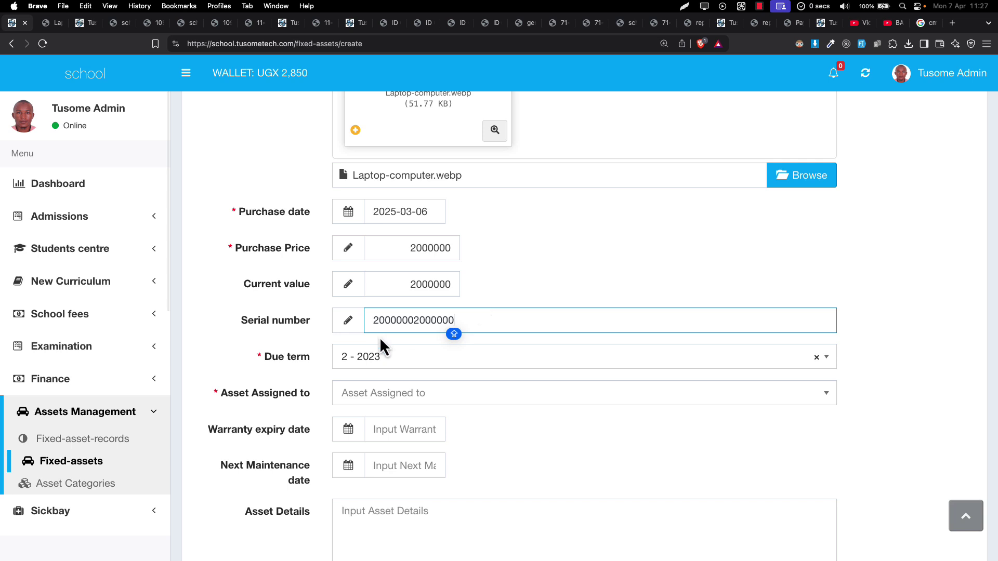
Assign the asset to the second staff member in the list of assignees
{"action": "scroll", "coordinate": [375, 392], "scroll_direction": "down", "scroll_amount": 3}
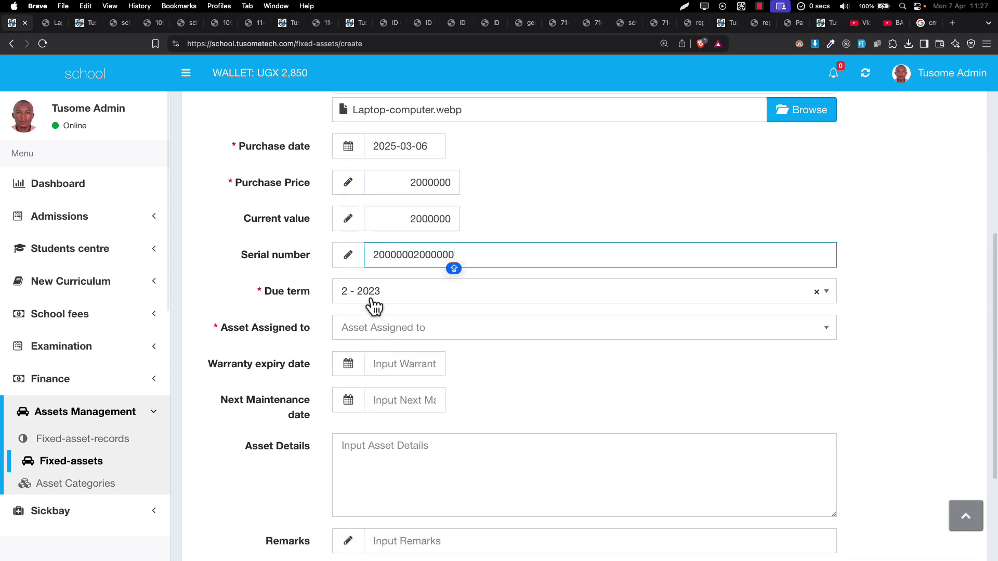
{"action": "left_click", "coordinate": [306, 311]}
{"action": "scroll", "coordinate": [313, 299], "scroll_direction": "down", "scroll_amount": 3}
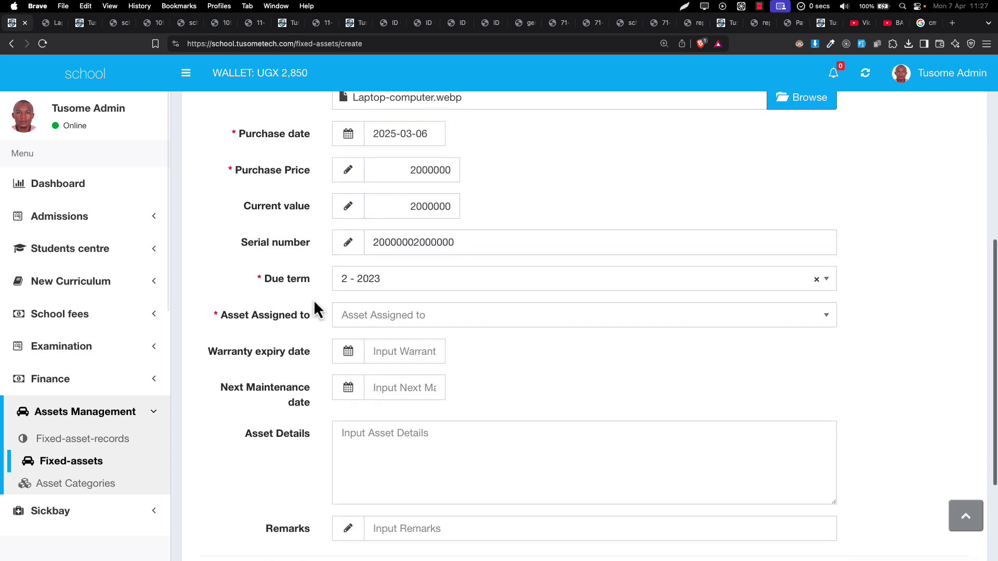
{"action": "left_click", "coordinate": [360, 253]}
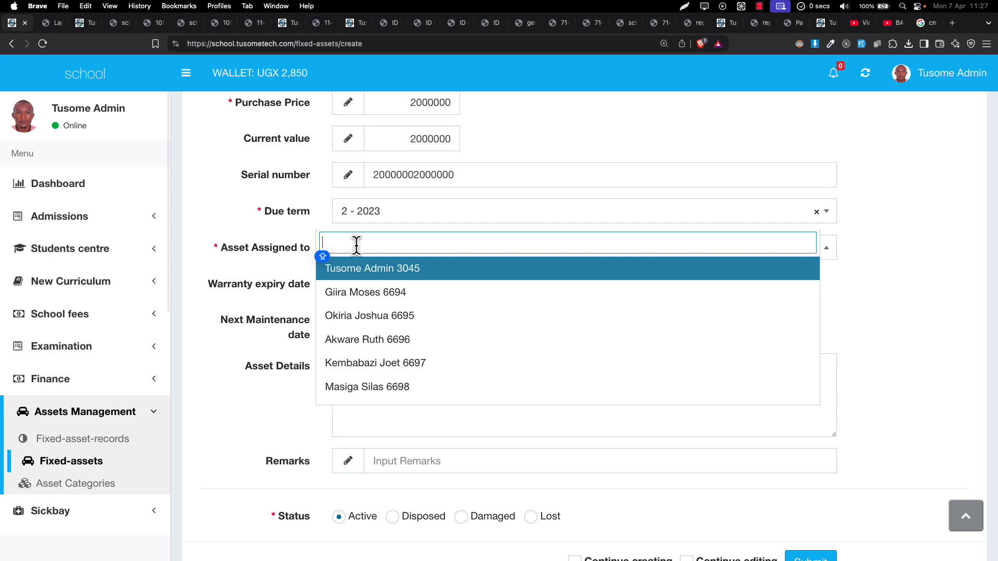
{"action": "left_click", "coordinate": [354, 299]}
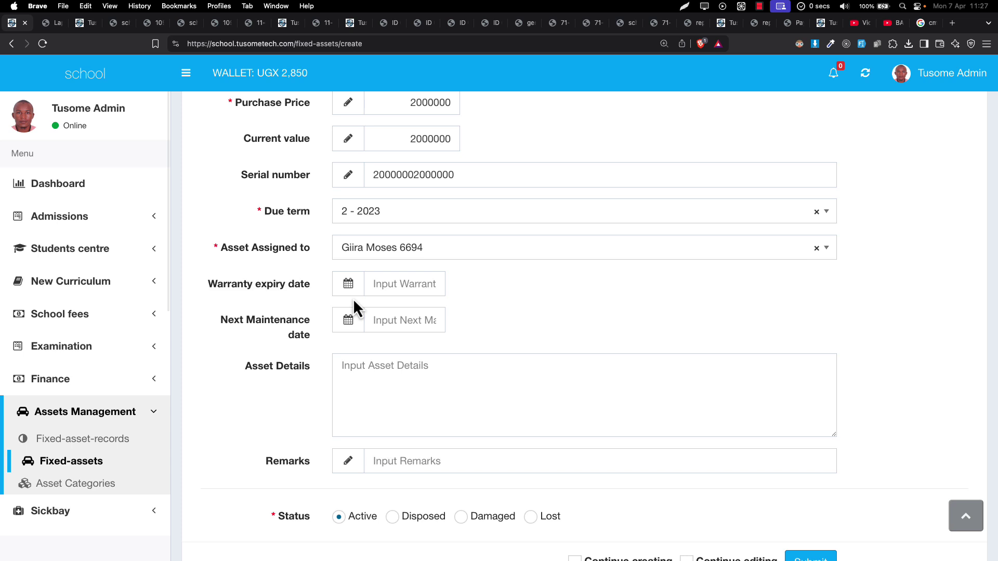
Set the warranty expiry date to 2025-04-07 and the next maintenance date to 2025-04-25
{"action": "left_click", "coordinate": [379, 280]}
{"action": "left_click", "coordinate": [301, 293]}
{"action": "left_click", "coordinate": [384, 290]}
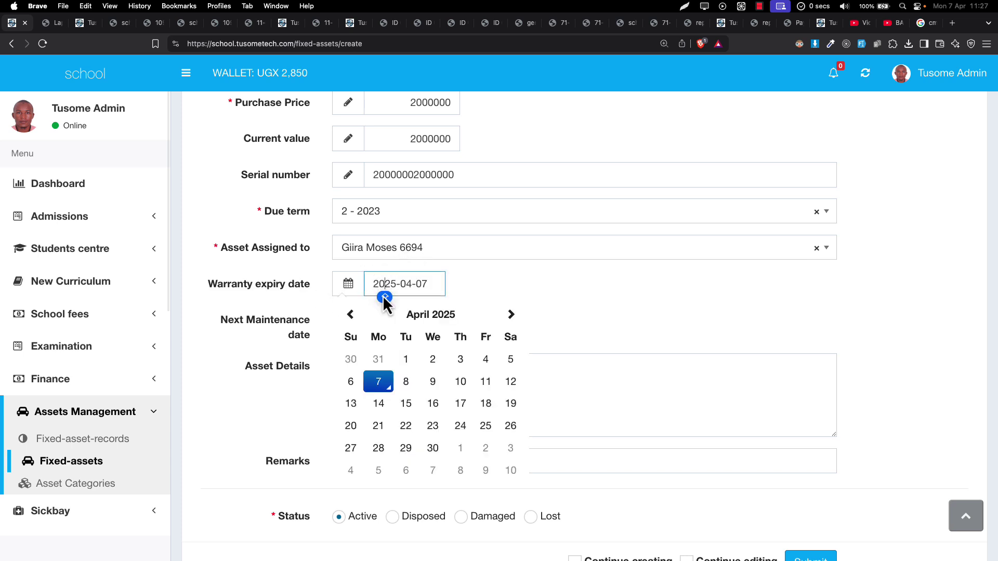
{"action": "left_click", "coordinate": [384, 298]}
{"action": "left_click", "coordinate": [394, 312]}
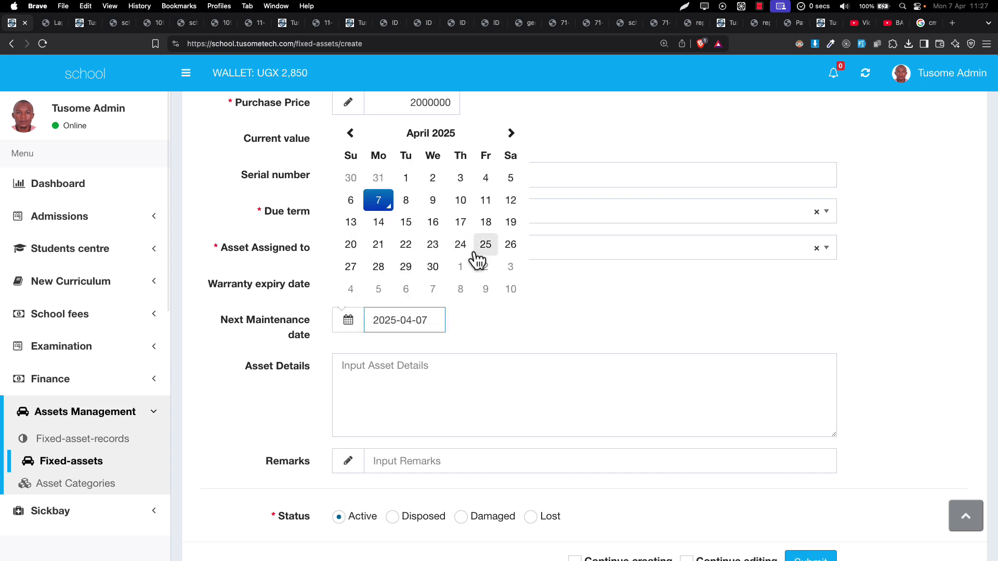
{"action": "left_click", "coordinate": [482, 258]}
Enter "RAM 16GB" as the first line of the asset details
{"action": "scroll", "coordinate": [361, 389], "scroll_direction": "down", "scroll_amount": 1}
{"action": "scroll", "coordinate": [362, 389], "scroll_direction": "down", "scroll_amount": 3}
{"action": "left_click", "coordinate": [412, 282]}
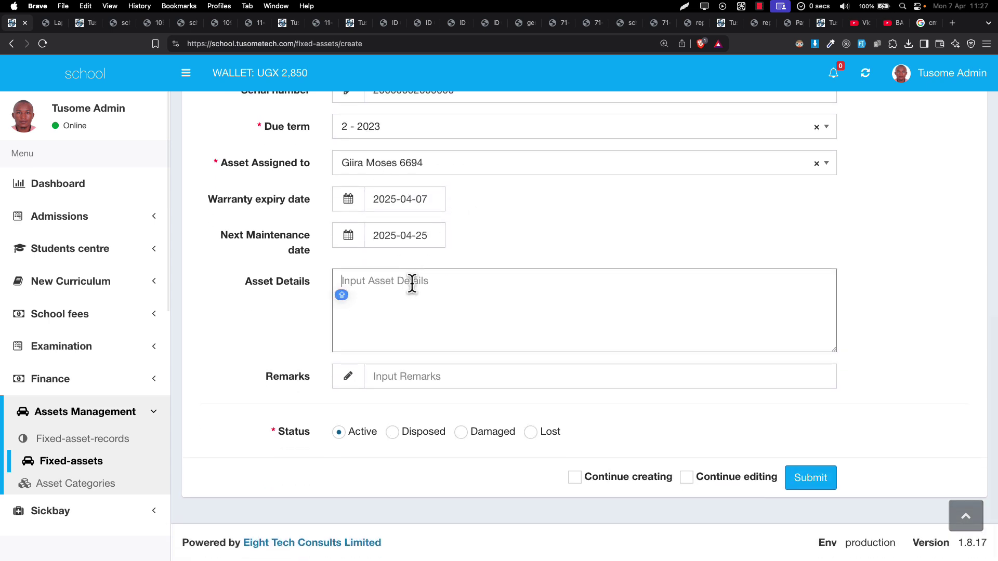
{"action": "key", "text": "super+v"}
{"action": "key", "text": "super+a"}
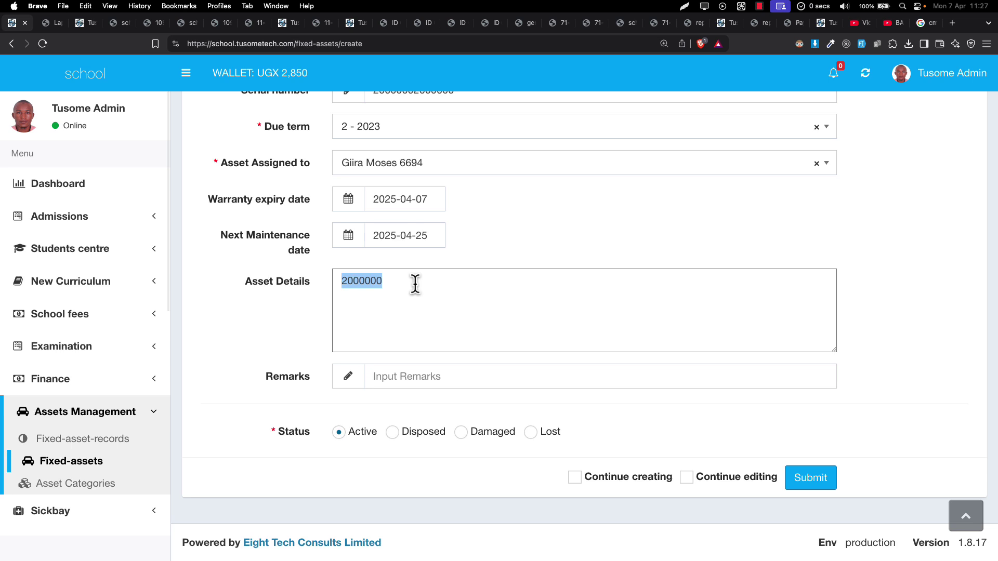
{"action": "type", "text": "dETAIL"}
{"action": "key", "text": "super+a"}
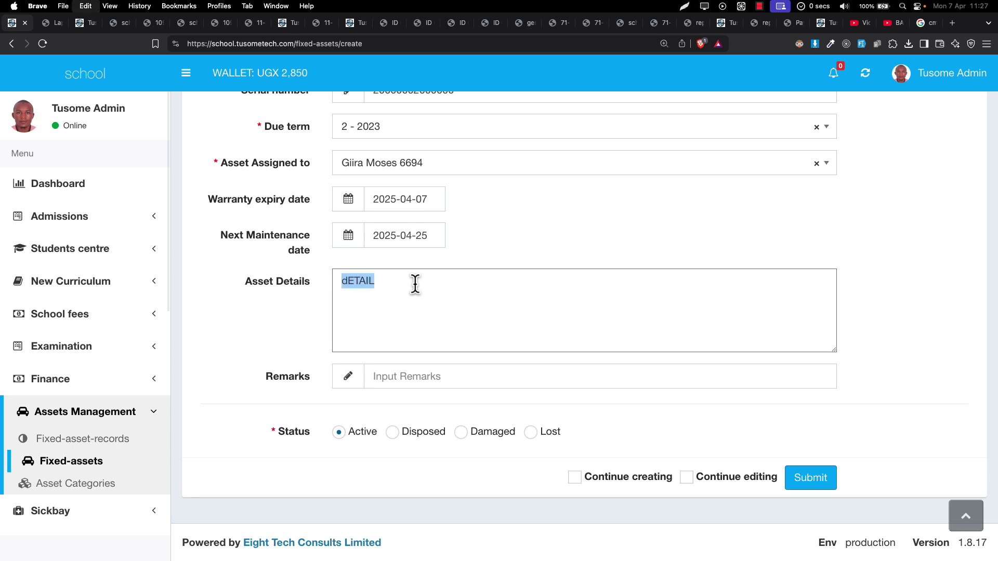
{"action": "type", "text": "dE"}
{"action": "type", "text": "TAIL"}
{"action": "key", "text": "super+a"}
{"action": "type", "text": "D"}
{"action": "key", "text": "BackSpace"}
{"action": "type", "text": "RAM"}
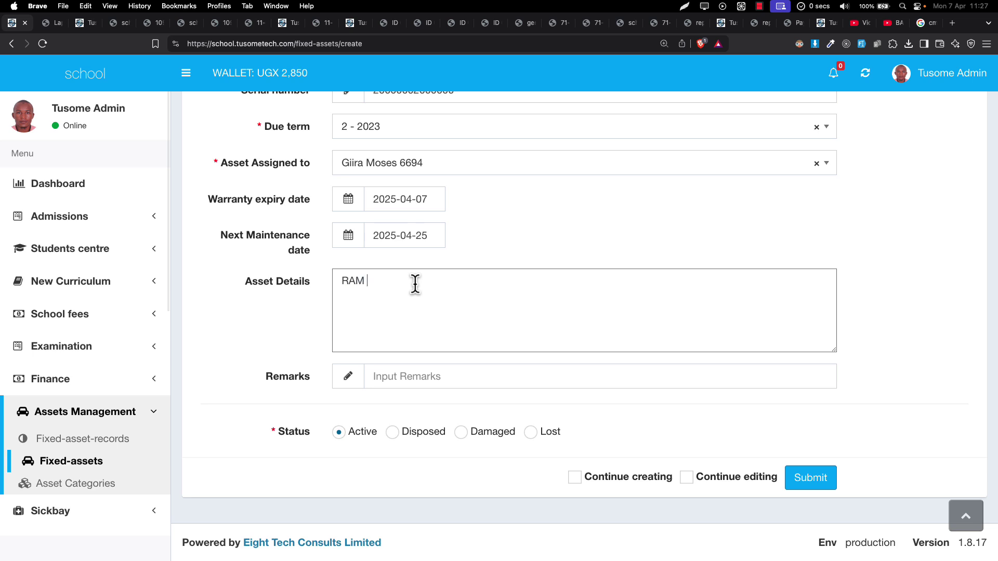
{"action": "key", "text": "Caps_Lock"}
{"action": "type", "text": "10"}
{"action": "key", "text": "BackSpace"}
{"action": "type", "text": "6 g"}
{"action": "key", "text": "BackSpace"}
{"action": "key", "text": "Caps_Lock"}
{"action": "type", "text": "GP"}
{"action": "key", "text": "BackSpace"}
{"action": "type", "text": "B"}
{"action": "key", "text": "Return"}
Add the line "PROCESSOR: I5 6th Gen" to the asset details and put a colon after RAM
{"action": "type", "text": "PROCESSOR:"}
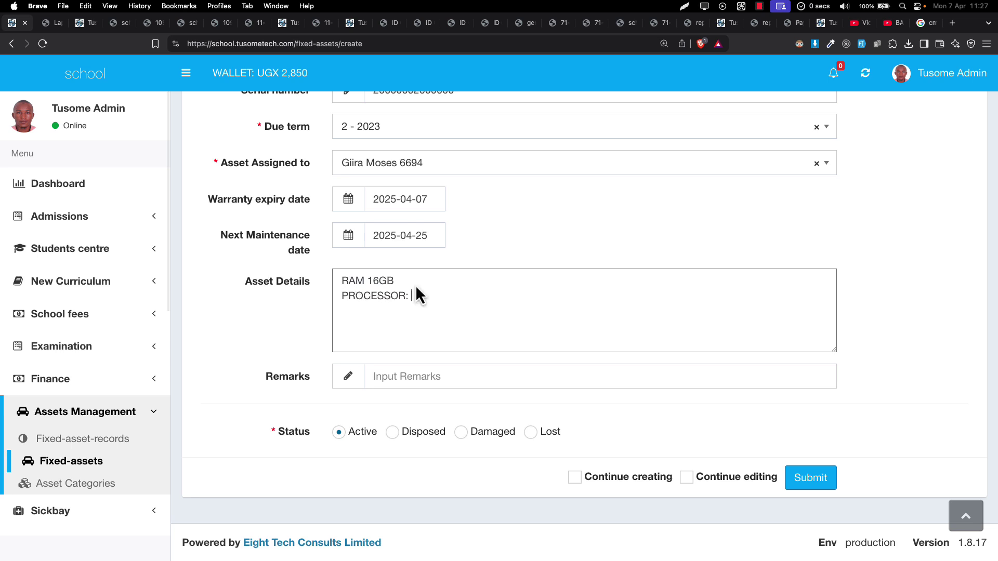
{"action": "key", "text": "Caps_Lock"}
{"action": "key", "text": "BackSpace"}
{"action": "key", "text": "Return"}
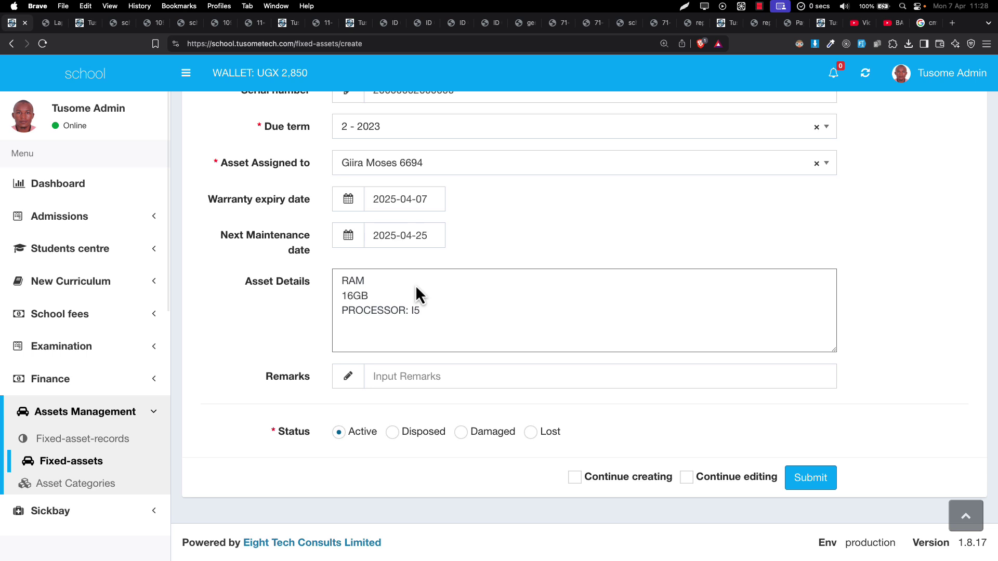
{"action": "type", "text": ":"}
{"action": "key", "text": "BackSpace"}
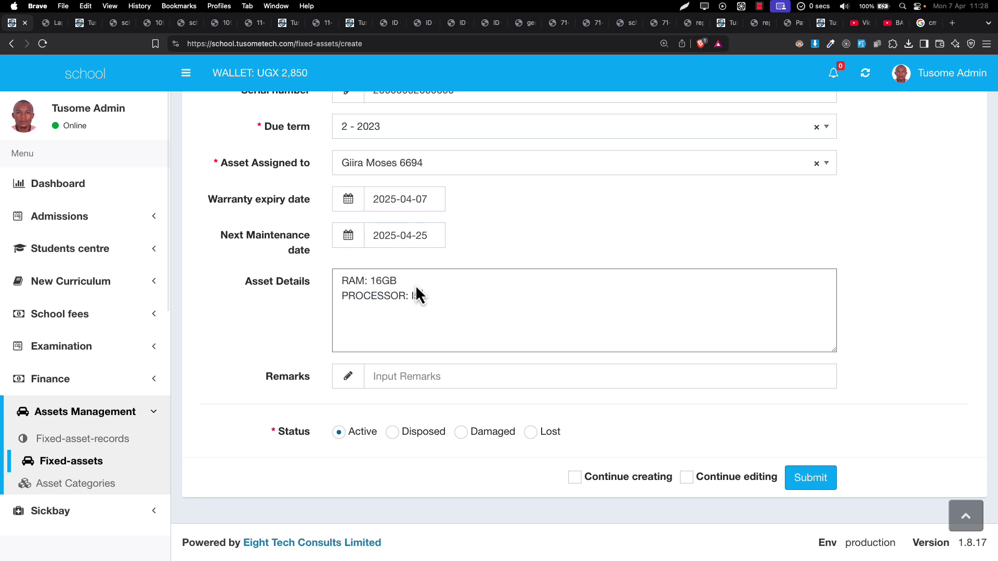
{"action": "type", "text": "Gen"}
{"action": "key", "text": "Return"}
{"action": "key", "text": "Caps_Lock"}
{"action": "type", "text": "MODE"}
{"action": "key", "text": "BackSpace"}
{"action": "key", "text": "BackSpace"}
{"action": "key", "text": "BackSpace"}
{"action": "key", "text": "BackSpace"}
{"action": "type", "text": "."}
{"action": "key", "text": "BackSpace"}
{"action": "key", "text": "Caps_Lock"}
{"action": "key", "text": "super+a"}
Leave the remarks empty and submit the DELL M-1209 fixed asset record with Active status
{"action": "left_click", "coordinate": [421, 376]}
{"action": "key", "text": "Caps_Lock"}
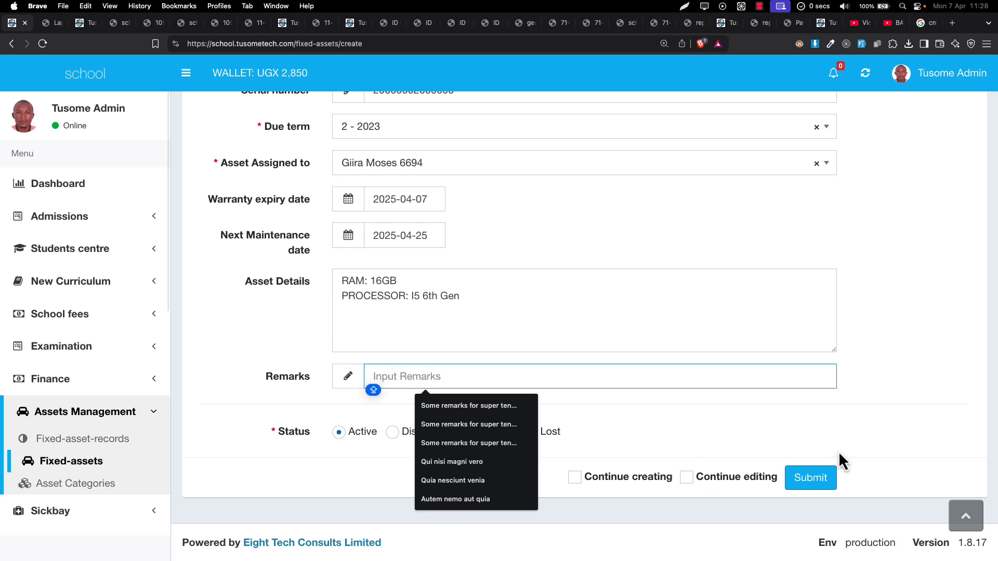
{"action": "left_click", "coordinate": [797, 482]}
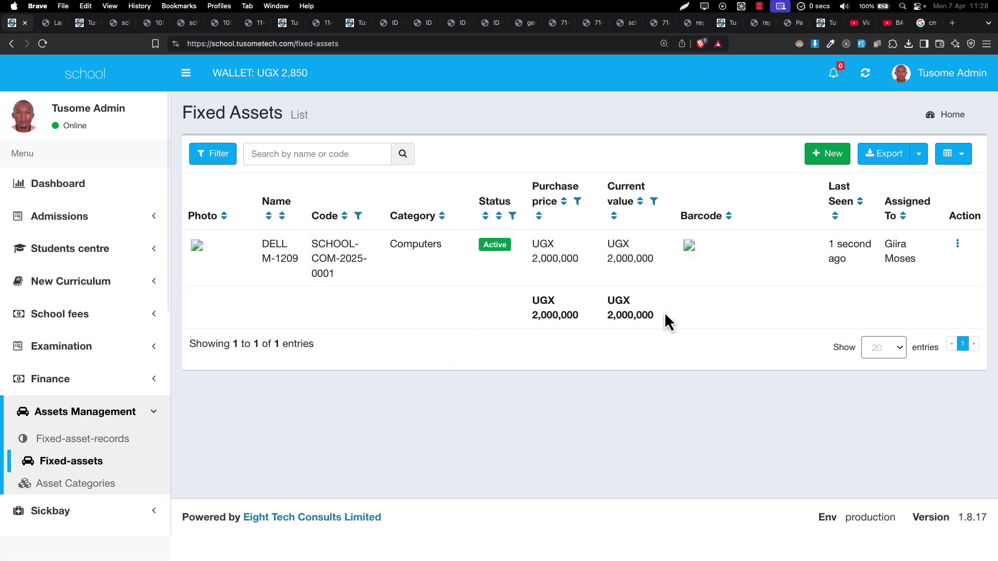
Start another fixed asset record named Macbook and assign it to the Computers category
{"action": "left_click", "coordinate": [831, 154]}
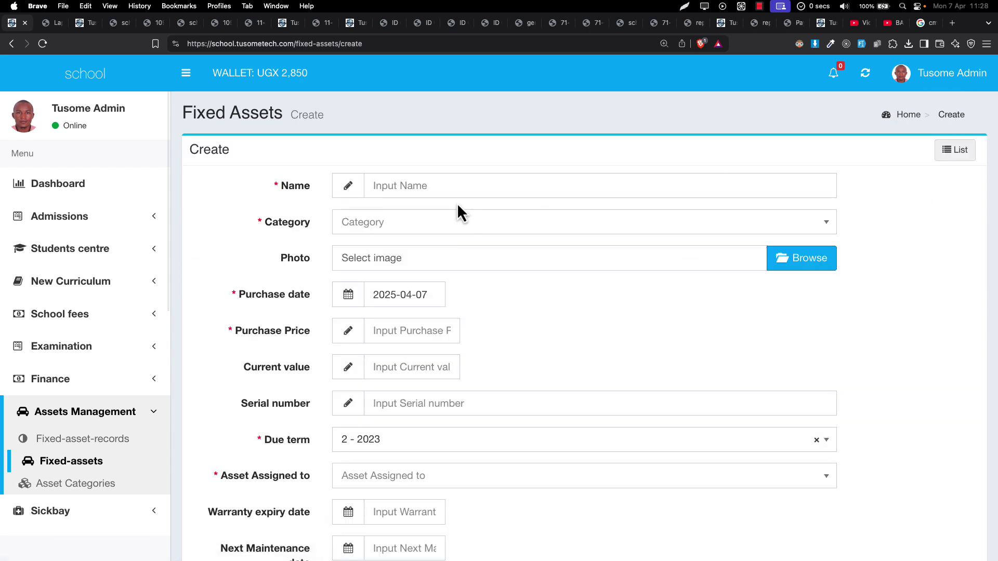
{"action": "left_click", "coordinate": [442, 186]}
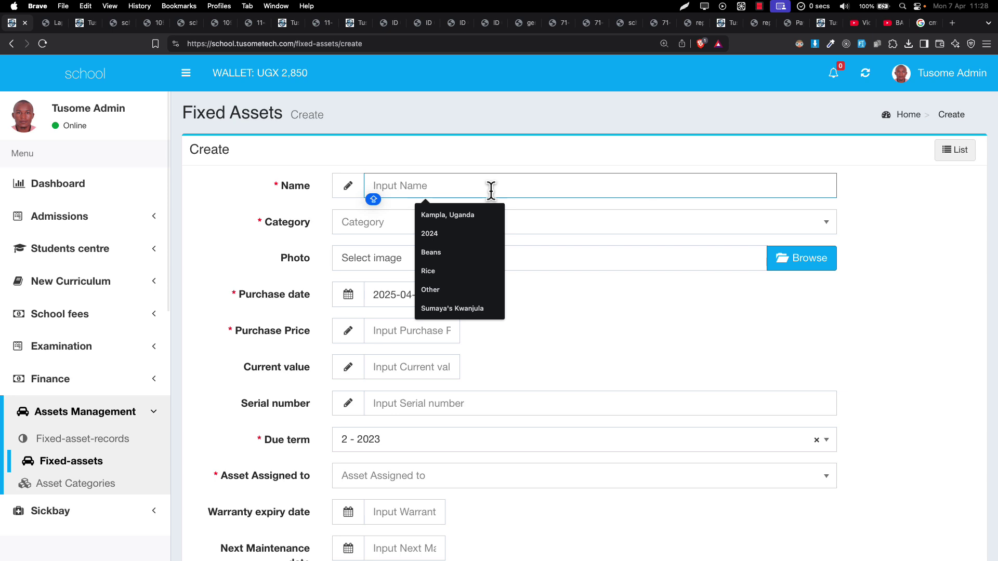
{"action": "type", "text": "Ma"}
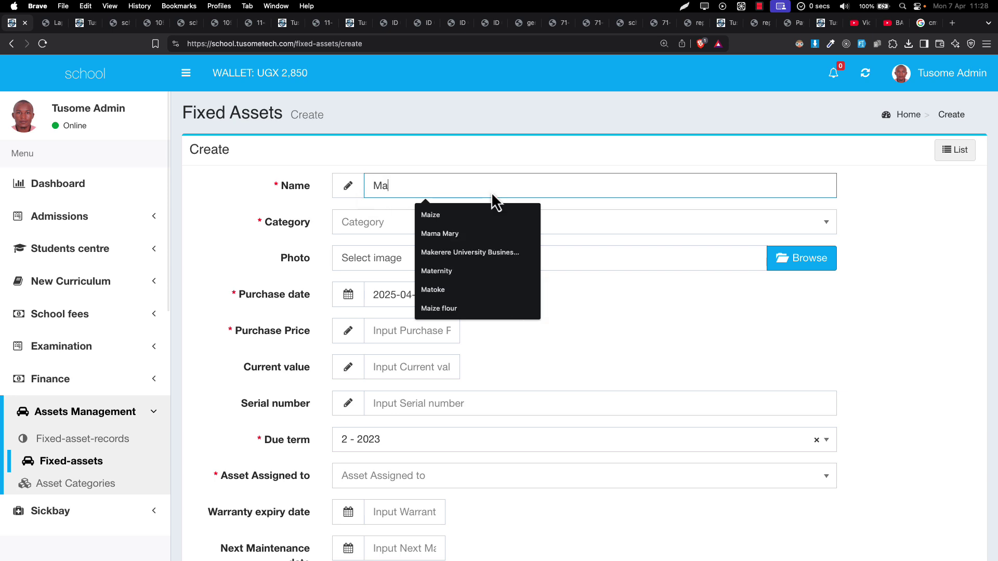
{"action": "type", "text": "cbook"}
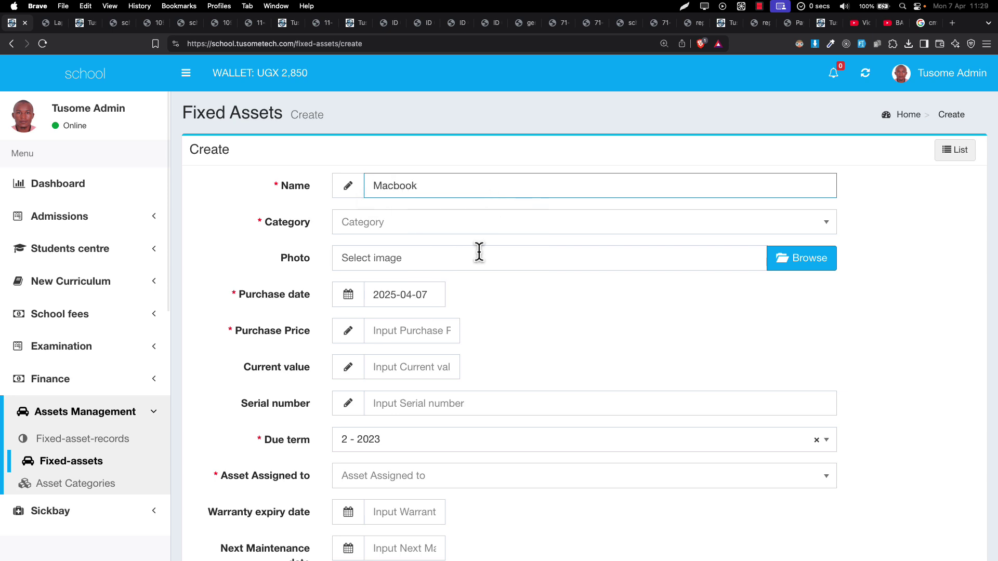
{"action": "left_click", "coordinate": [421, 228]}
{"action": "left_click", "coordinate": [406, 281]}
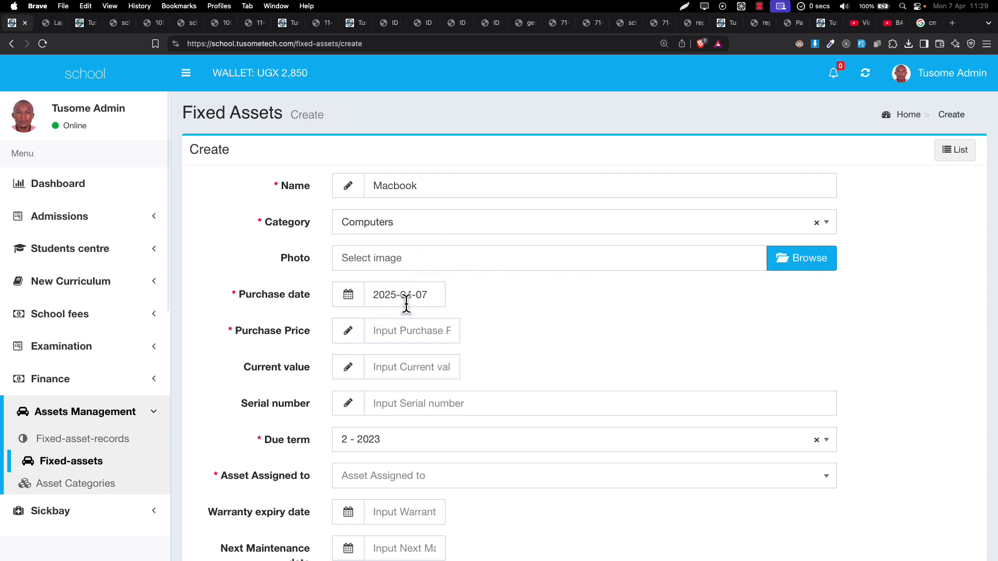
Set the Macbook's purchase date to 2025-01-21
{"action": "left_click", "coordinate": [413, 295]}
{"action": "left_click", "coordinate": [349, 108]}
{"action": "left_click", "coordinate": [350, 108]}
{"action": "left_click", "coordinate": [349, 108]}
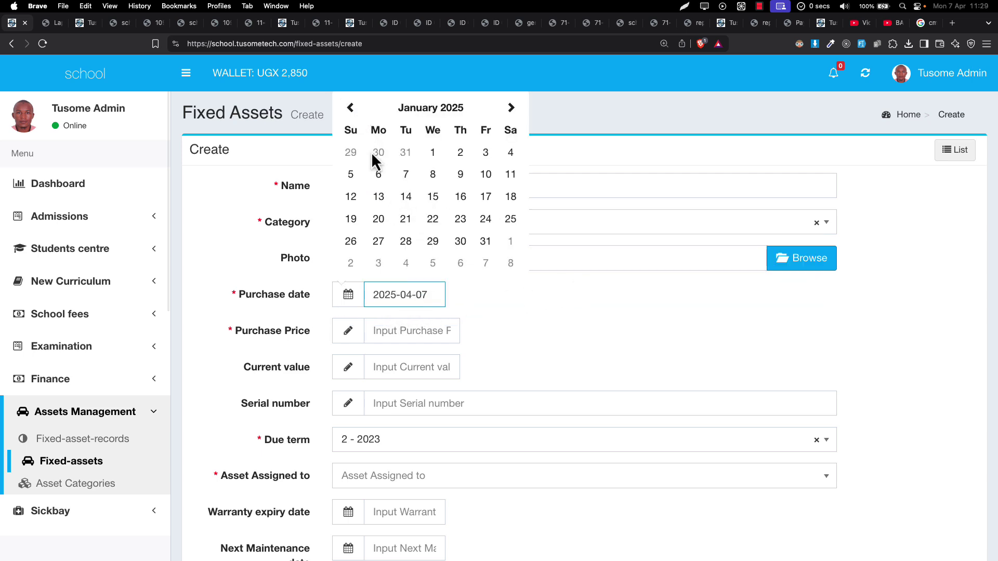
{"action": "left_click", "coordinate": [407, 220]}
Set the Macbook's purchase price to 5000000
{"action": "scroll", "coordinate": [432, 312], "scroll_direction": "down", "scroll_amount": 3}
{"action": "left_click", "coordinate": [403, 256]}
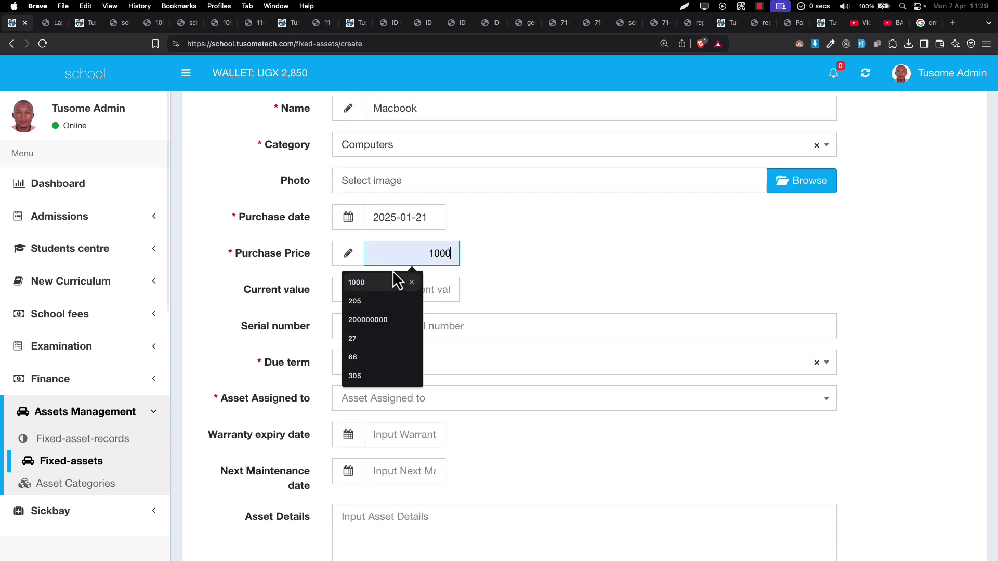
{"action": "type", "text": "5"}
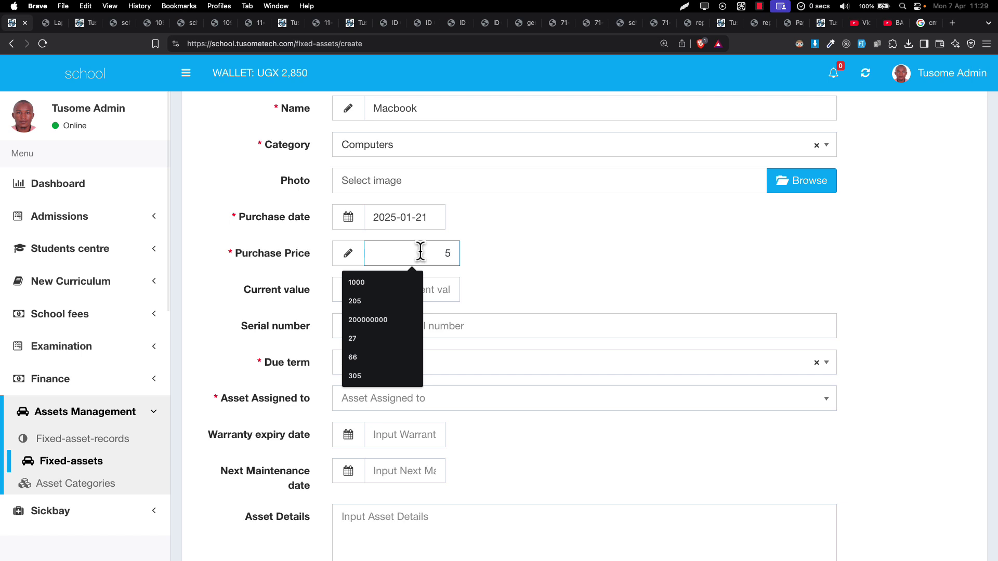
{"action": "type", "text": "000000"}
{"action": "left_click", "coordinate": [435, 274]}
Copy the purchase price of 5000000 into the Macbook's current value
{"action": "left_click", "coordinate": [423, 259]}
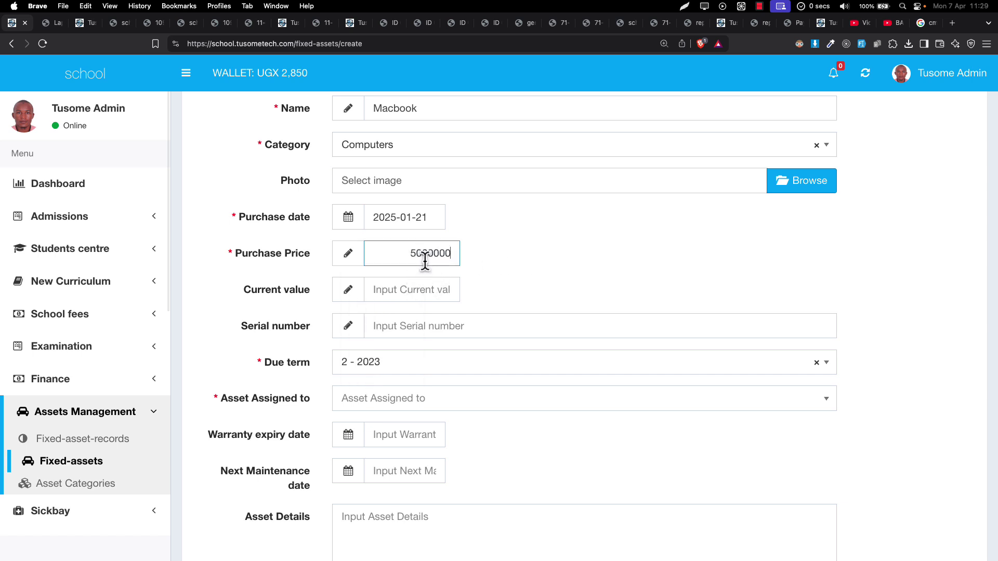
{"action": "double_click", "coordinate": [425, 255]}
{"action": "key", "text": "super+c"}
{"action": "left_click", "coordinate": [418, 296]}
{"action": "key", "text": "super+v"}
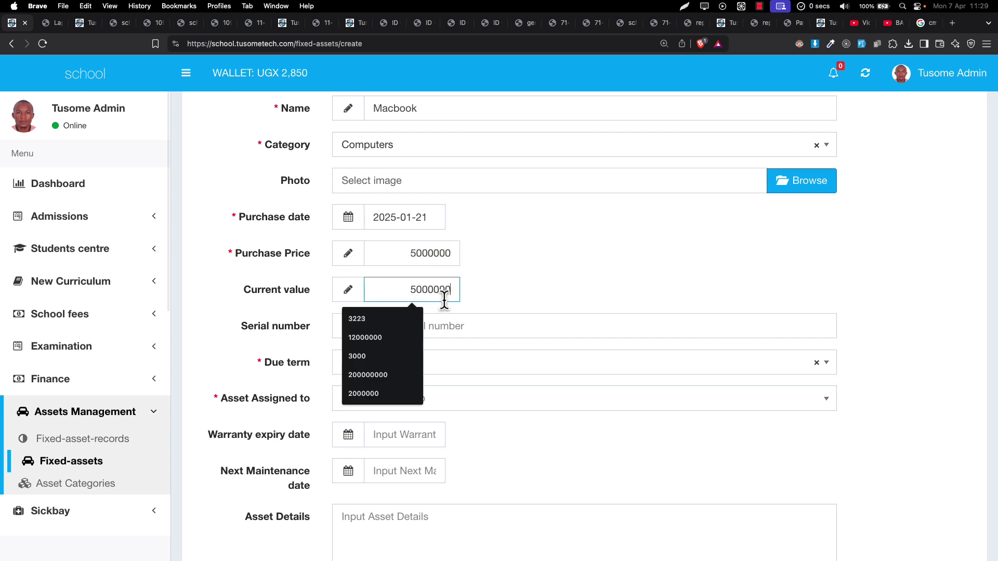
Try to submit the Macbook record with the due term 2 - 2023
{"action": "scroll", "coordinate": [396, 305], "scroll_direction": "down", "scroll_amount": 2}
{"action": "left_click", "coordinate": [376, 310]}
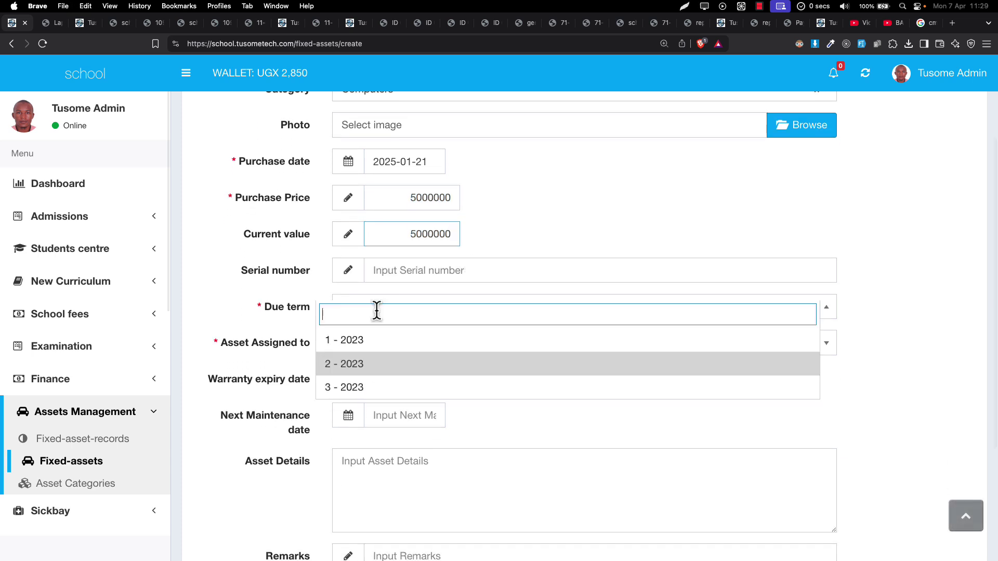
{"action": "left_click", "coordinate": [274, 323]}
{"action": "scroll", "coordinate": [365, 380], "scroll_direction": "down", "scroll_amount": 2}
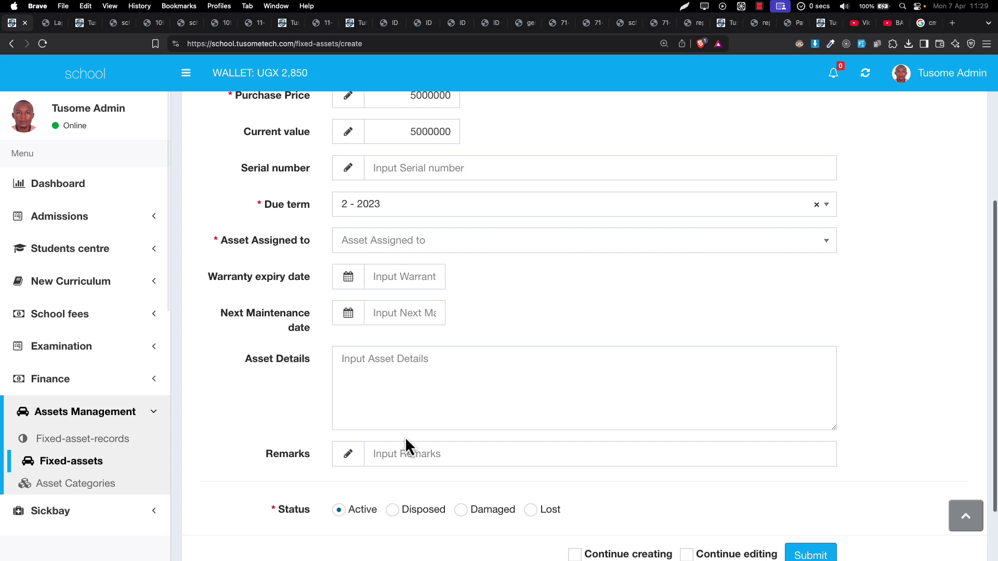
{"action": "scroll", "coordinate": [407, 443], "scroll_direction": "down", "scroll_amount": 2}
{"action": "left_click", "coordinate": [824, 477]}
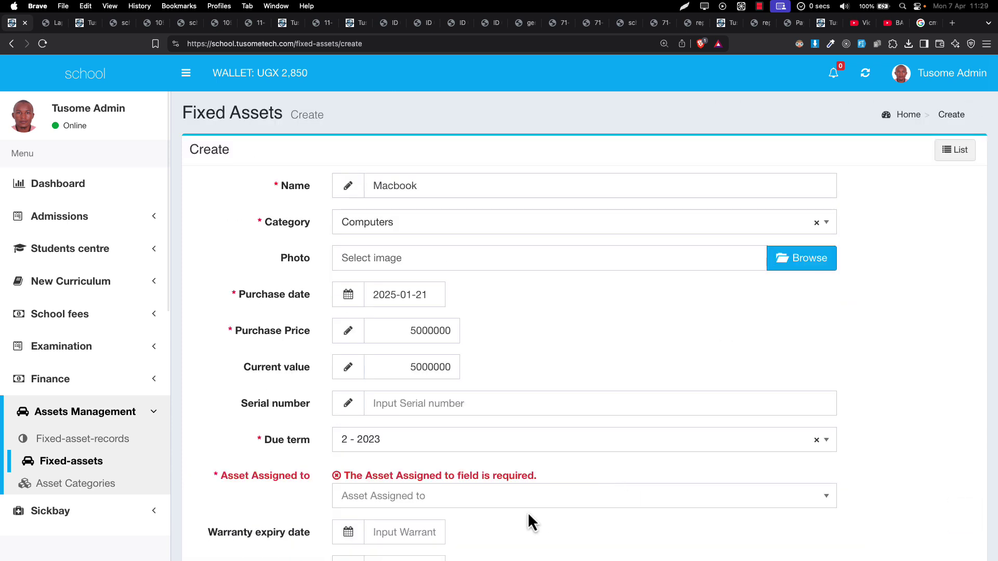
Assign the Macbook to a staff member and try submitting the record with Continue creating enabled
{"action": "left_click", "coordinate": [526, 500]}
{"action": "left_click", "coordinate": [500, 382]}
{"action": "scroll", "coordinate": [500, 384], "scroll_direction": "down", "scroll_amount": 5}
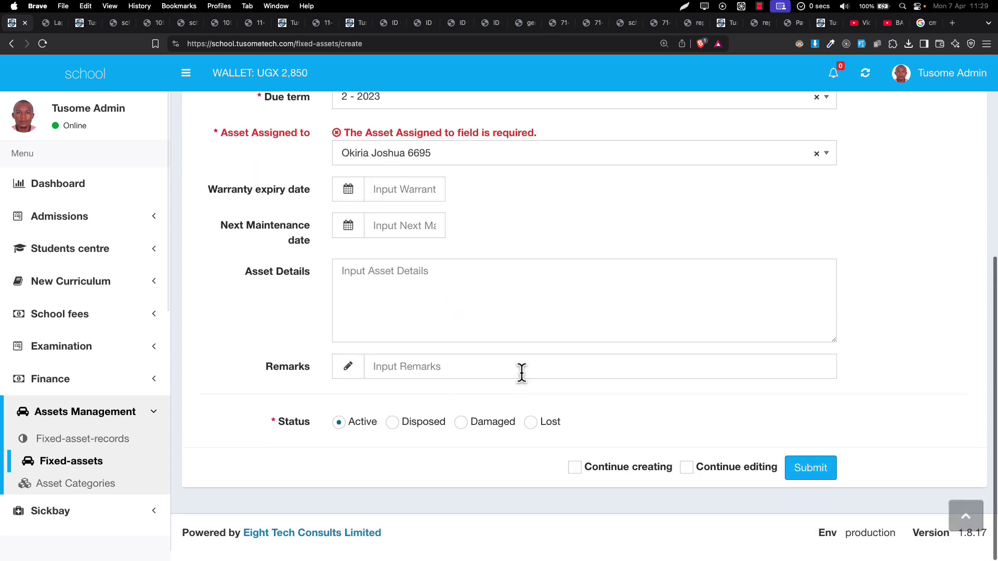
{"action": "left_click", "coordinate": [625, 478]}
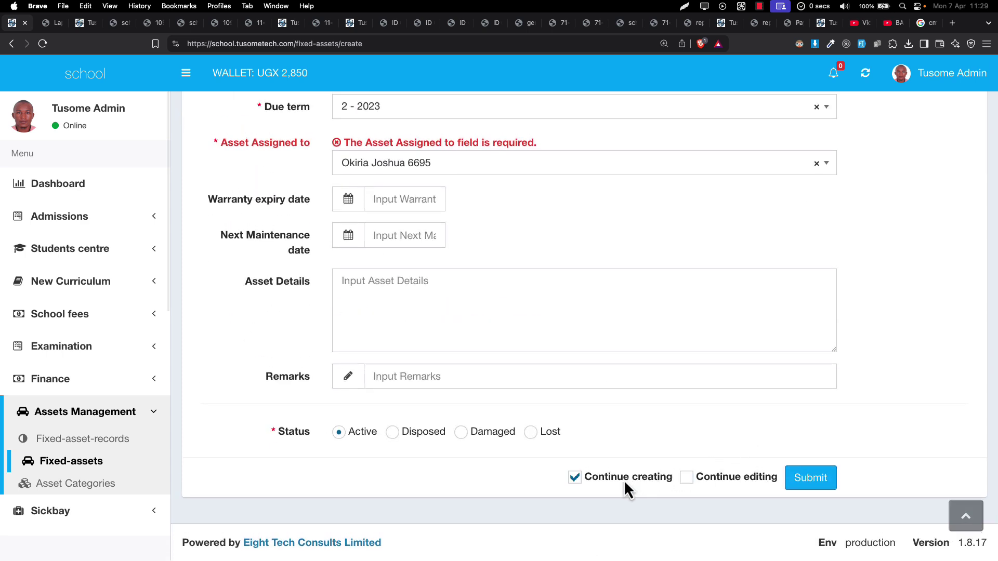
{"action": "left_click", "coordinate": [809, 483]}
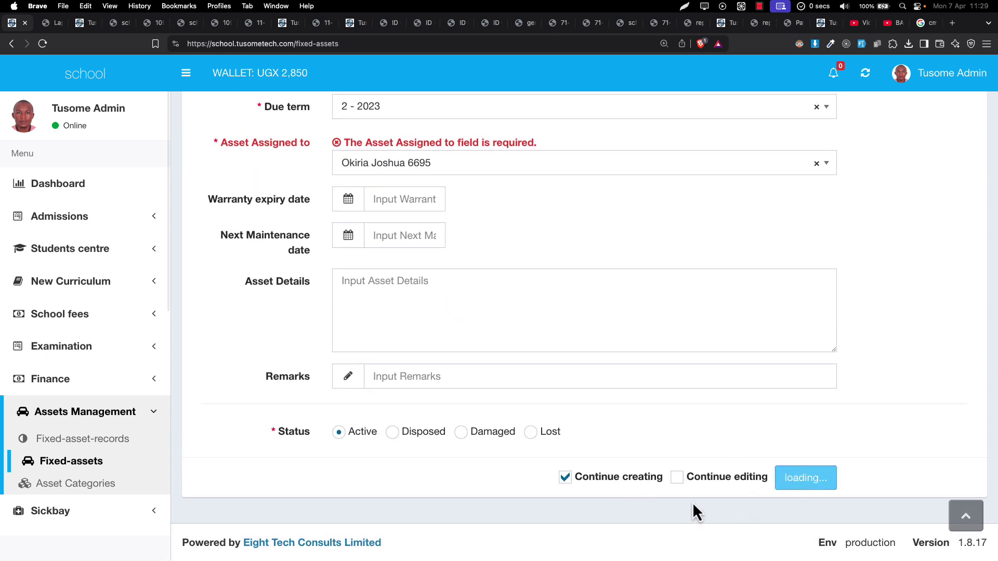
{"action": "scroll", "coordinate": [692, 502], "scroll_direction": "down", "scroll_amount": 10}
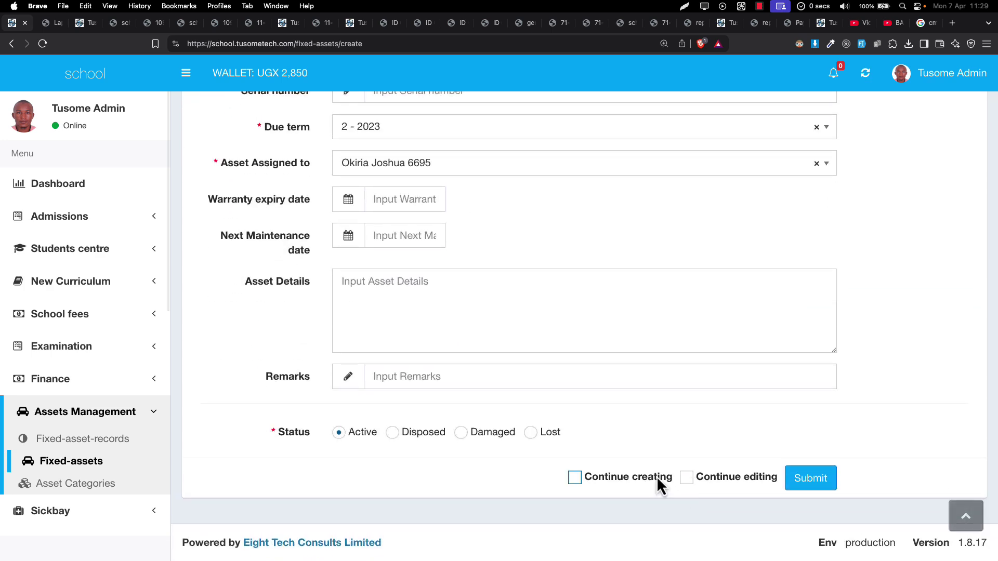
Enable Continue creating again and retry submitting the Macbook record
{"action": "left_click", "coordinate": [656, 476]}
{"action": "scroll", "coordinate": [656, 476], "scroll_direction": "up", "scroll_amount": 6}
{"action": "scroll", "coordinate": [656, 476], "scroll_direction": "down", "scroll_amount": 5}
{"action": "scroll", "coordinate": [656, 477], "scroll_direction": "down", "scroll_amount": 2}
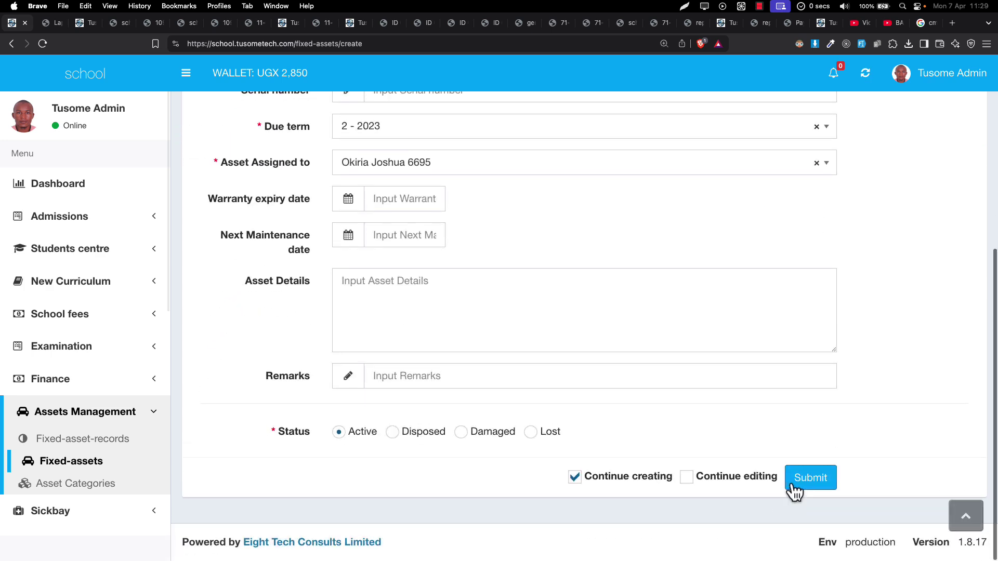
{"action": "left_click", "coordinate": [795, 481]}
{"action": "scroll", "coordinate": [582, 389], "scroll_direction": "up", "scroll_amount": 8}
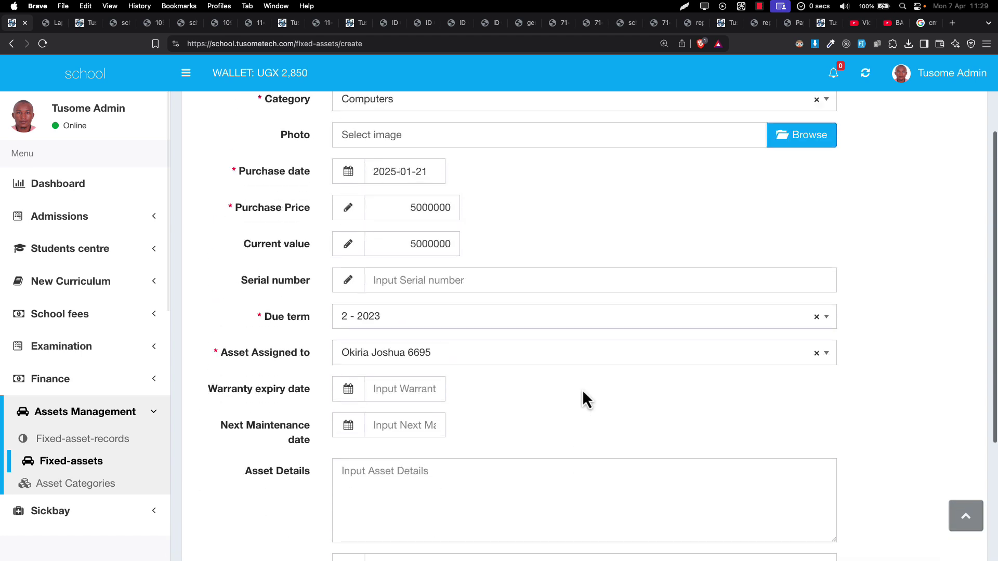
Turn off Continue creating and try submitting the Macbook record once more
{"action": "scroll", "coordinate": [699, 307], "scroll_direction": "down", "scroll_amount": 8}
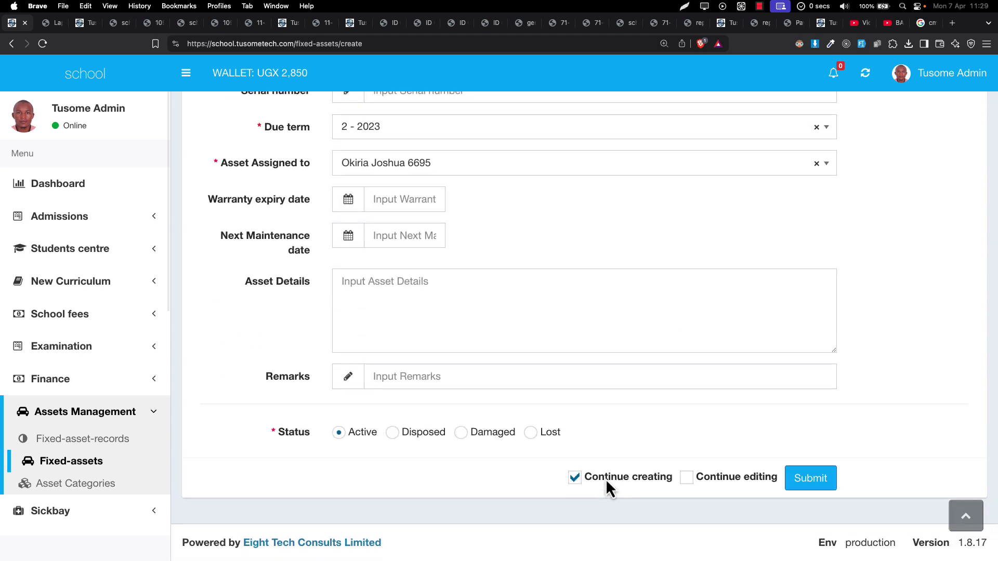
{"action": "left_click", "coordinate": [606, 479]}
{"action": "scroll", "coordinate": [606, 478], "scroll_direction": "up", "scroll_amount": 8}
{"action": "scroll", "coordinate": [650, 489], "scroll_direction": "down", "scroll_amount": 8}
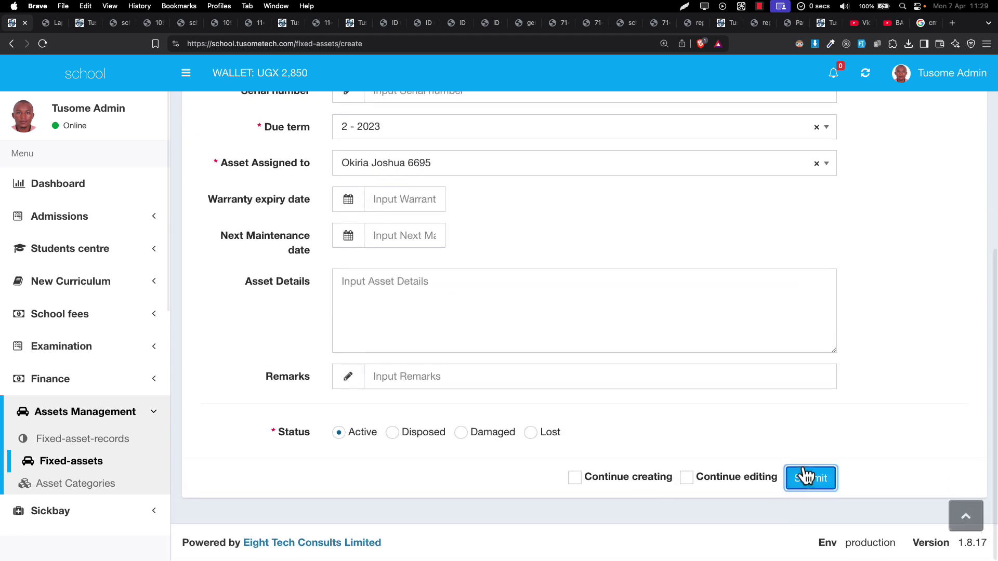
{"action": "left_click", "coordinate": [803, 471]}
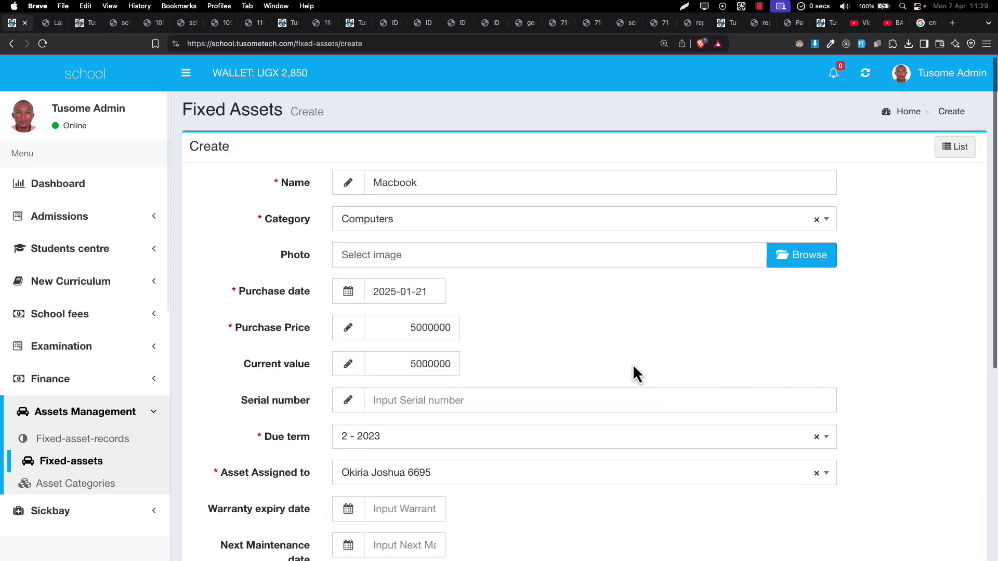
Attach BJS-2023-3684.jpeg as the Macbook's photo and try submitting the record
{"action": "left_click", "coordinate": [801, 253]}
{"action": "double_click", "coordinate": [441, 207]}
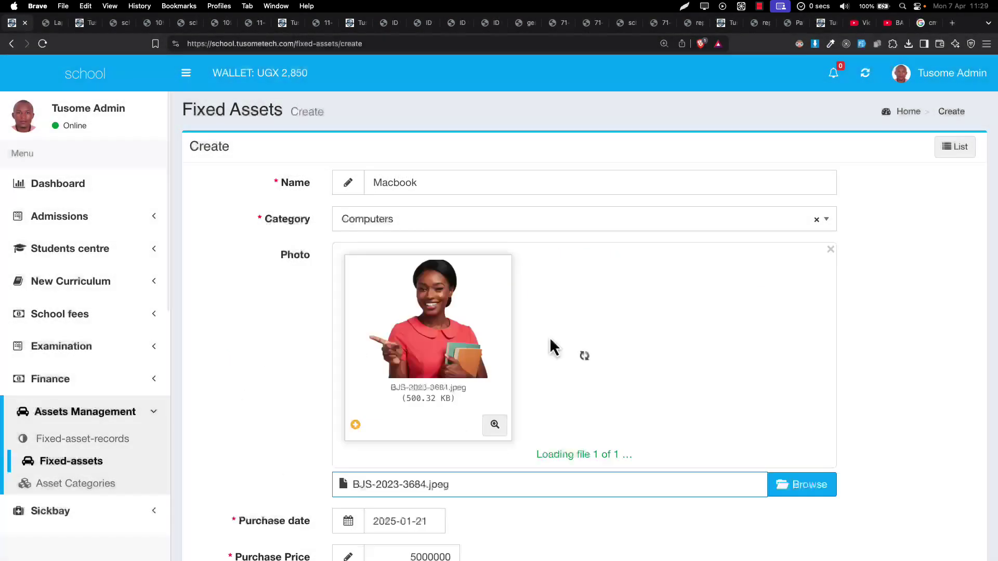
{"action": "scroll", "coordinate": [550, 337], "scroll_direction": "down", "scroll_amount": 10}
{"action": "left_click", "coordinate": [817, 483]}
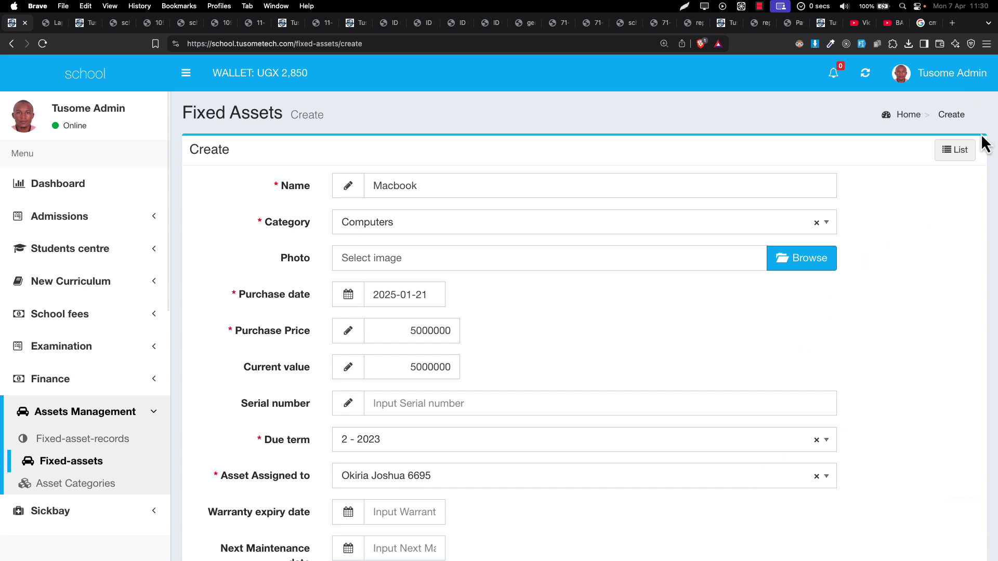
Check the fixed assets list in a separate browser tab and return to the unsaved Macbook form
{"action": "right_click", "coordinate": [955, 149]}
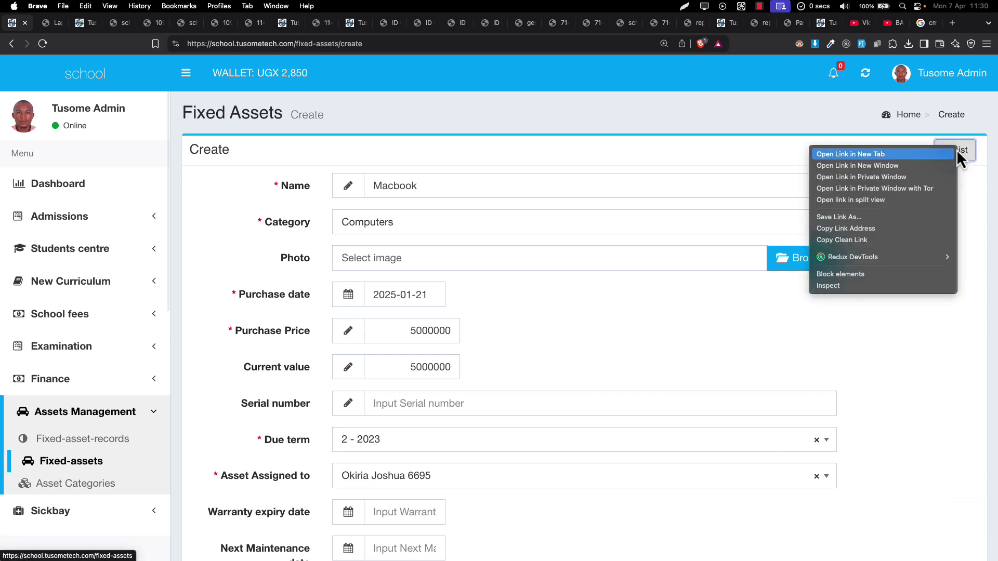
{"action": "left_click", "coordinate": [919, 158]}
{"action": "left_click", "coordinate": [38, 25]}
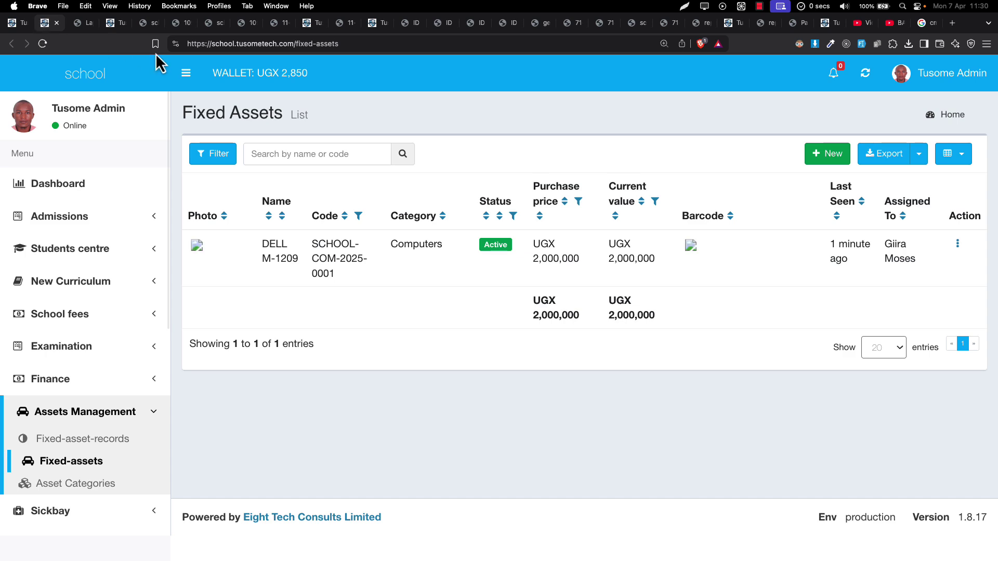
{"action": "left_click", "coordinate": [16, 23]}
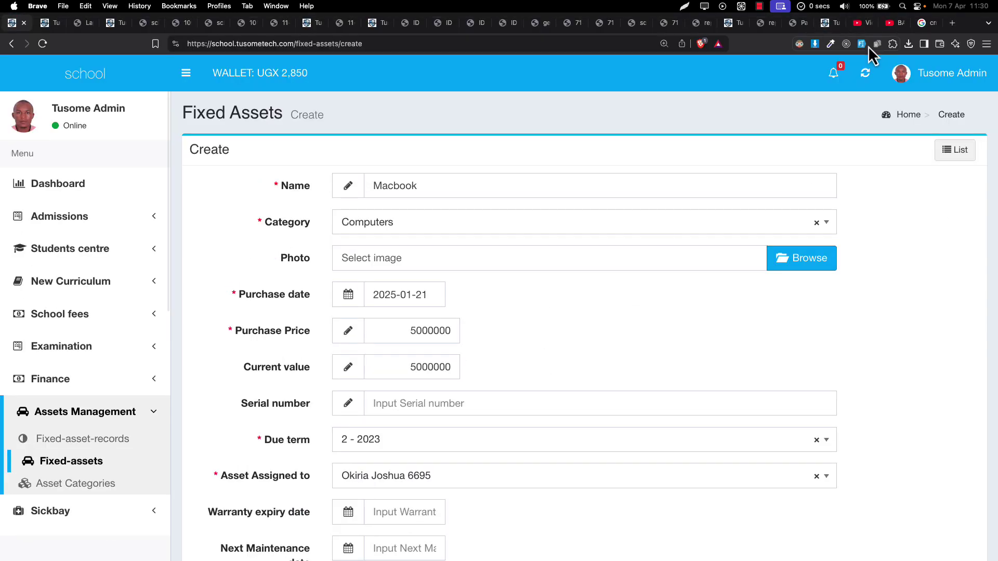
Autofill the asset form with dummy data and set the warranty expiry date to 2025-04-07
{"action": "left_click", "coordinate": [865, 46]}
{"action": "scroll", "coordinate": [592, 306], "scroll_direction": "down", "scroll_amount": 2}
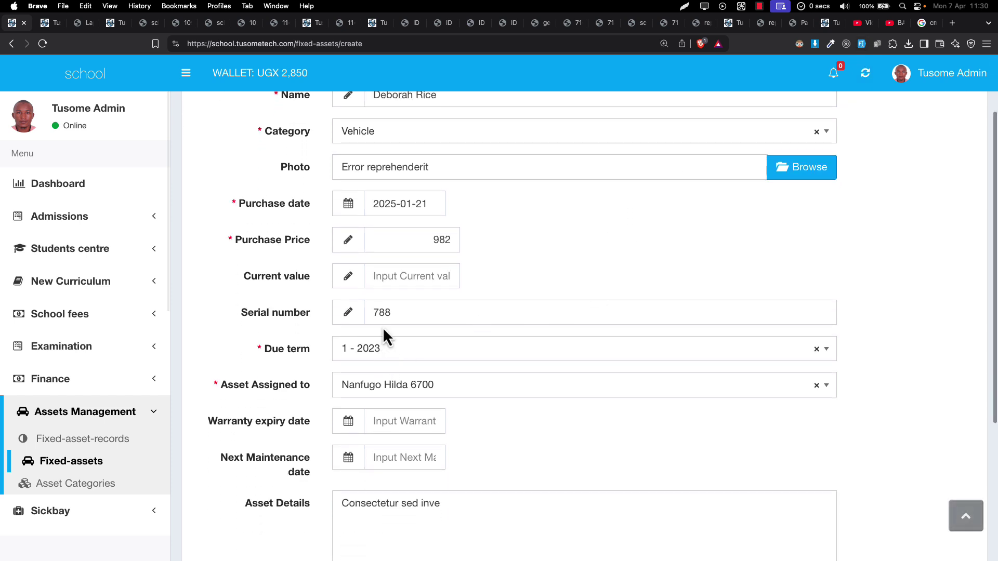
{"action": "scroll", "coordinate": [387, 343], "scroll_direction": "down", "scroll_amount": 4}
{"action": "left_click", "coordinate": [397, 258]}
{"action": "left_click", "coordinate": [535, 281]}
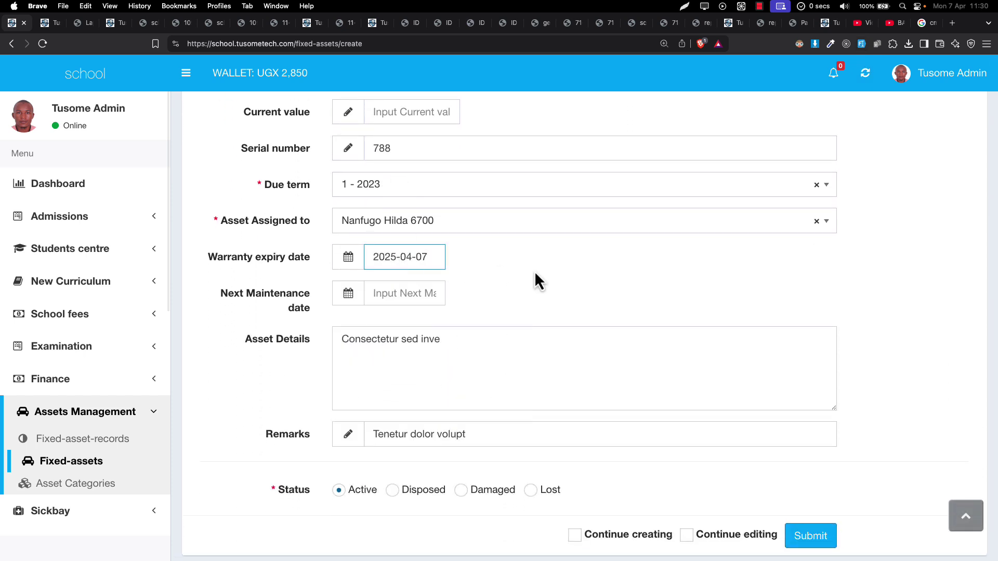
Set the next maintenance date to 2025-04-18 and submit the asset record
{"action": "left_click", "coordinate": [434, 291]}
{"action": "left_click", "coordinate": [487, 198]}
{"action": "scroll", "coordinate": [539, 304], "scroll_direction": "down", "scroll_amount": 2}
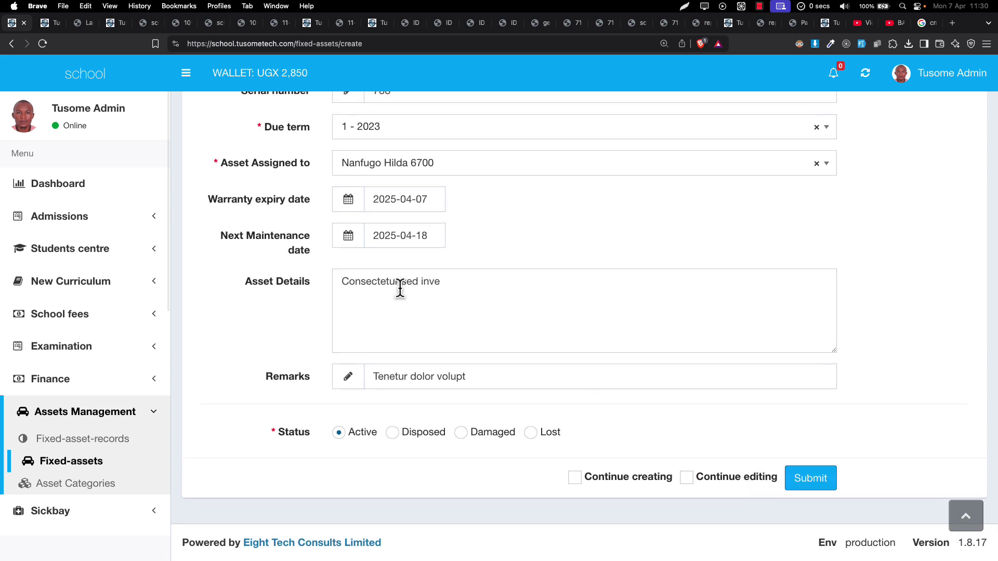
{"action": "left_click", "coordinate": [808, 484]}
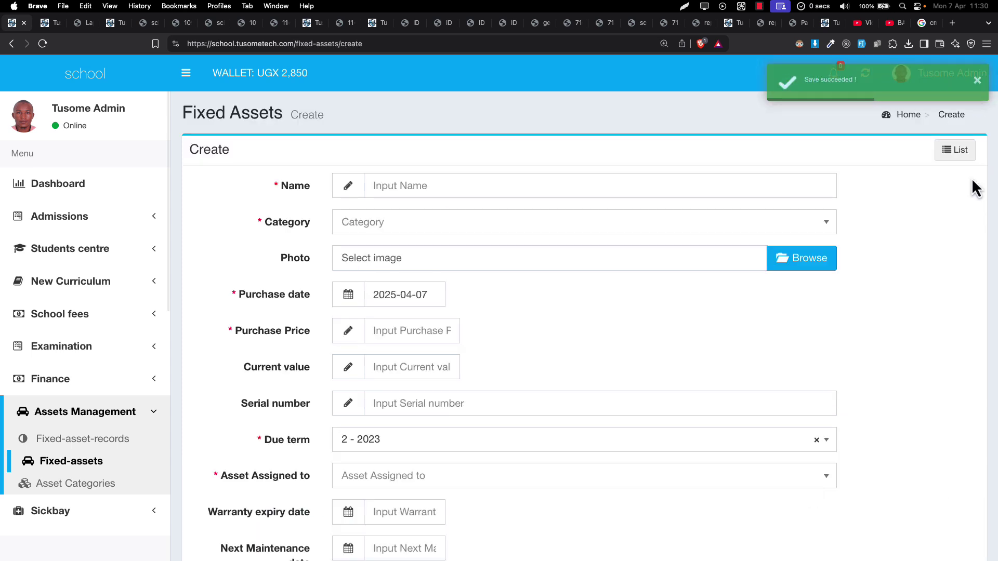
Return to the fixed assets list and open the newly added Vehicle asset for editing
{"action": "left_click", "coordinate": [962, 155]}
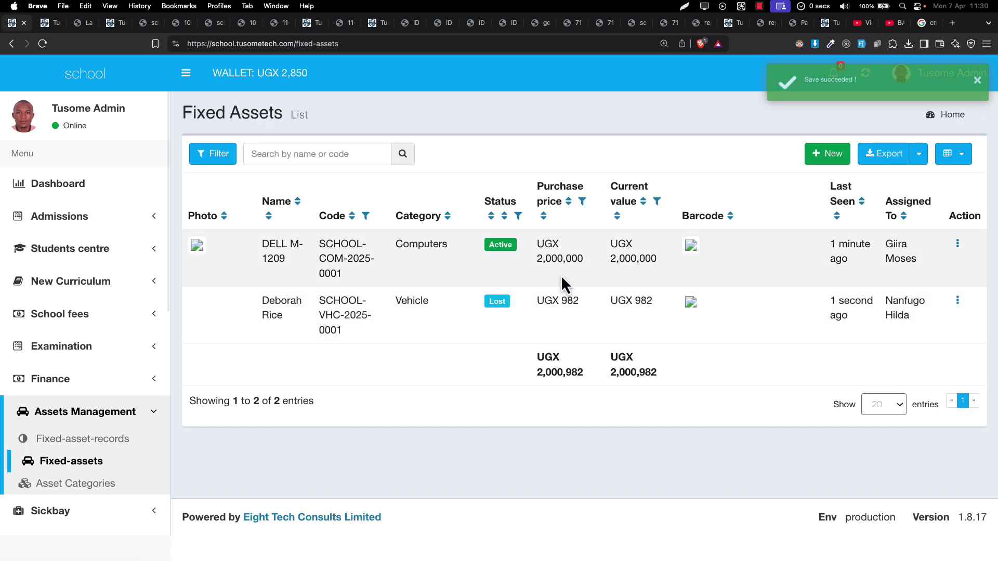
{"action": "left_click", "coordinate": [957, 301]}
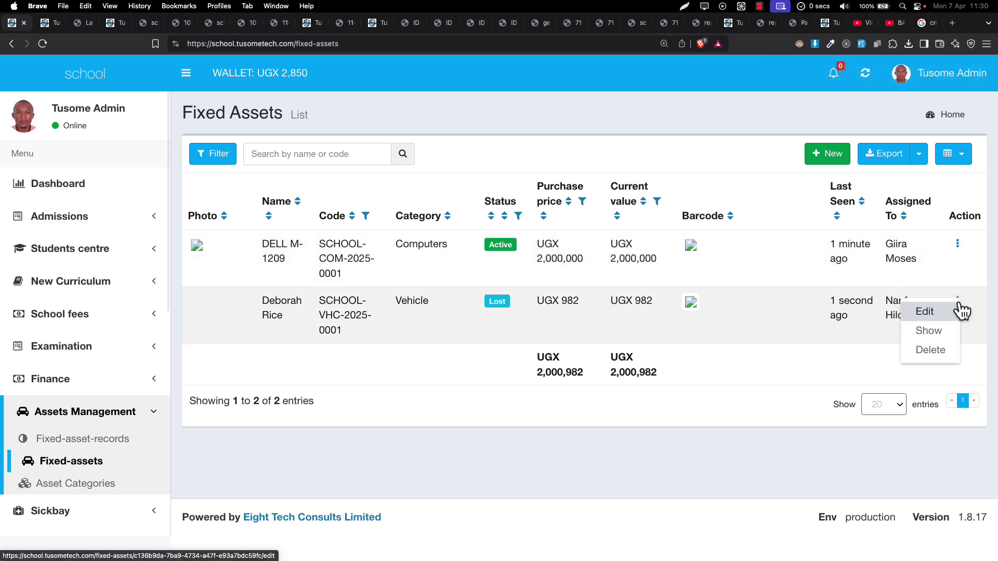
{"action": "left_click", "coordinate": [939, 312]}
{"action": "scroll", "coordinate": [641, 326], "scroll_direction": "left", "scroll_amount": 5}
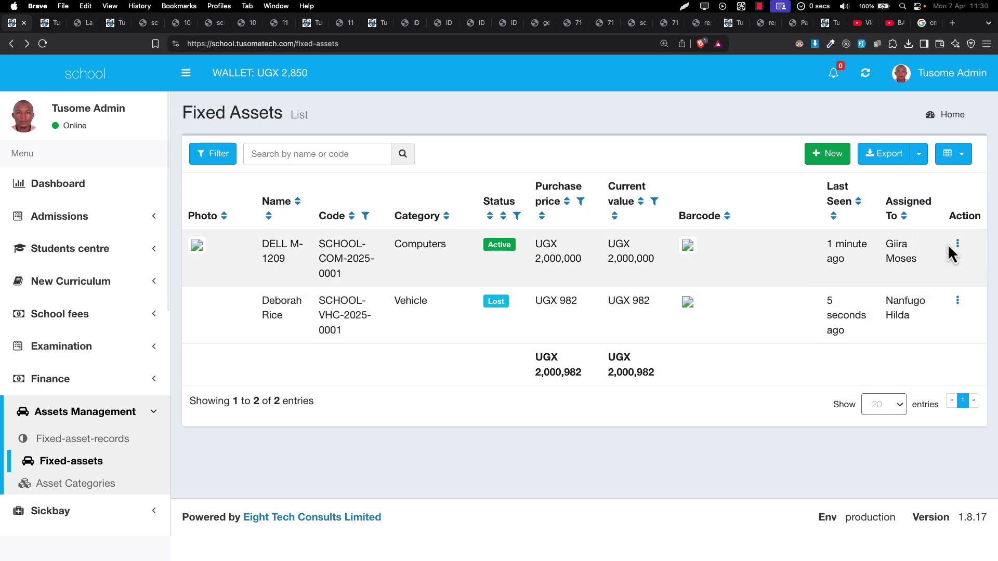
{"action": "scroll", "coordinate": [958, 307], "scroll_direction": "right", "scroll_amount": 3}
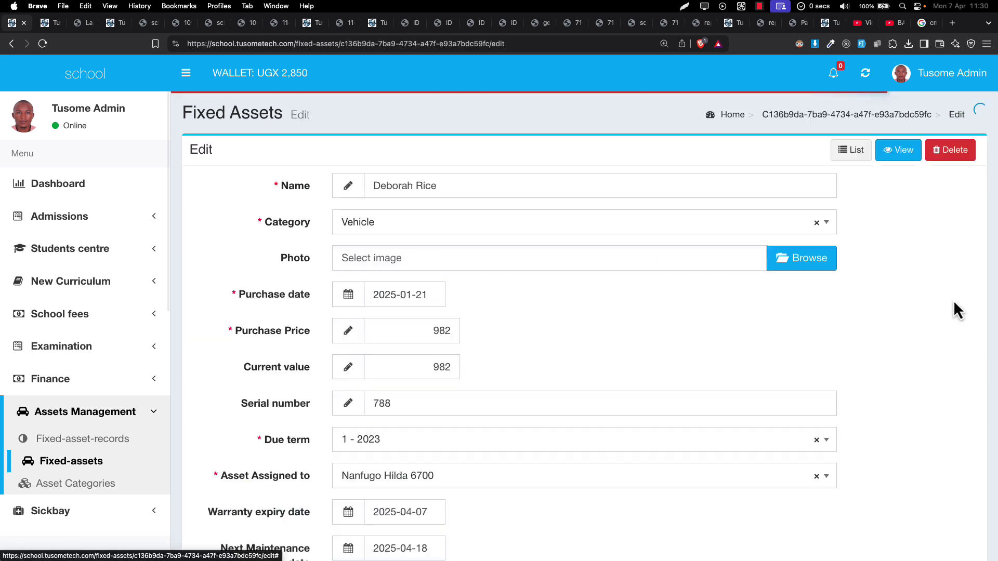
Rename the Vehicle asset to Macbook
{"action": "triple_click", "coordinate": [447, 185]}
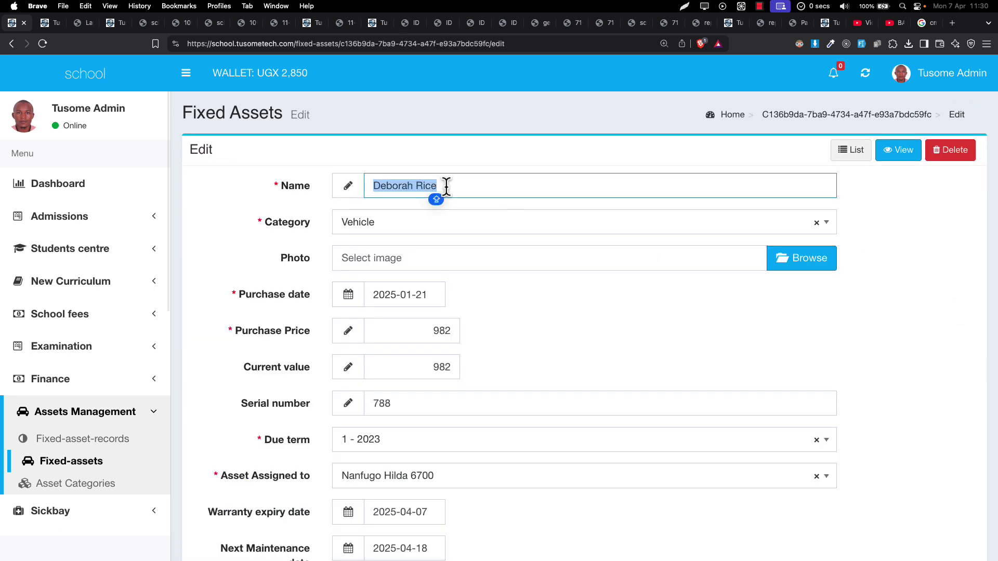
{"action": "type", "text": "MACBOO"}
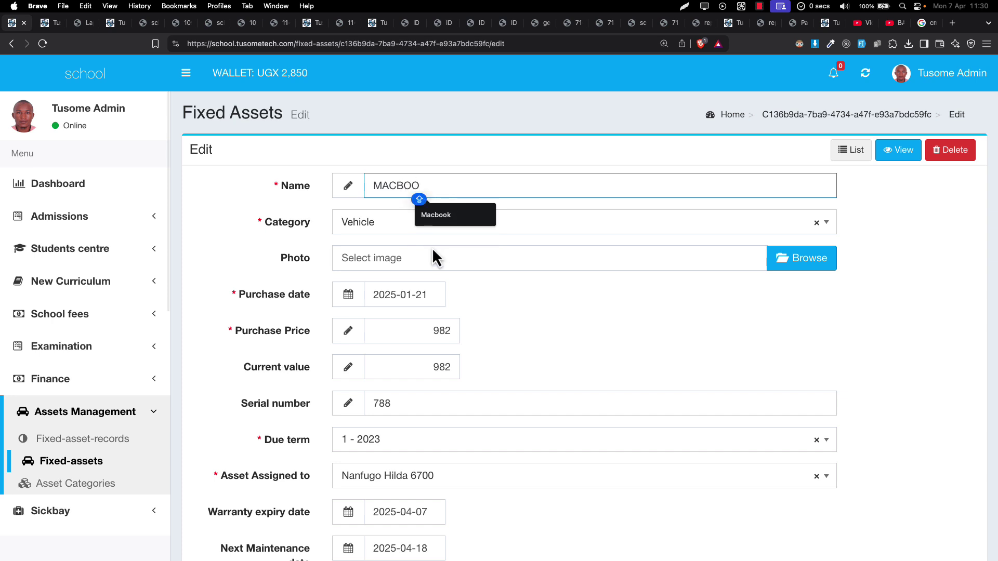
{"action": "left_click", "coordinate": [448, 213]}
{"action": "scroll", "coordinate": [440, 278], "scroll_direction": "down", "scroll_amount": 1}
{"action": "scroll", "coordinate": [439, 278], "scroll_direction": "down", "scroll_amount": 3}
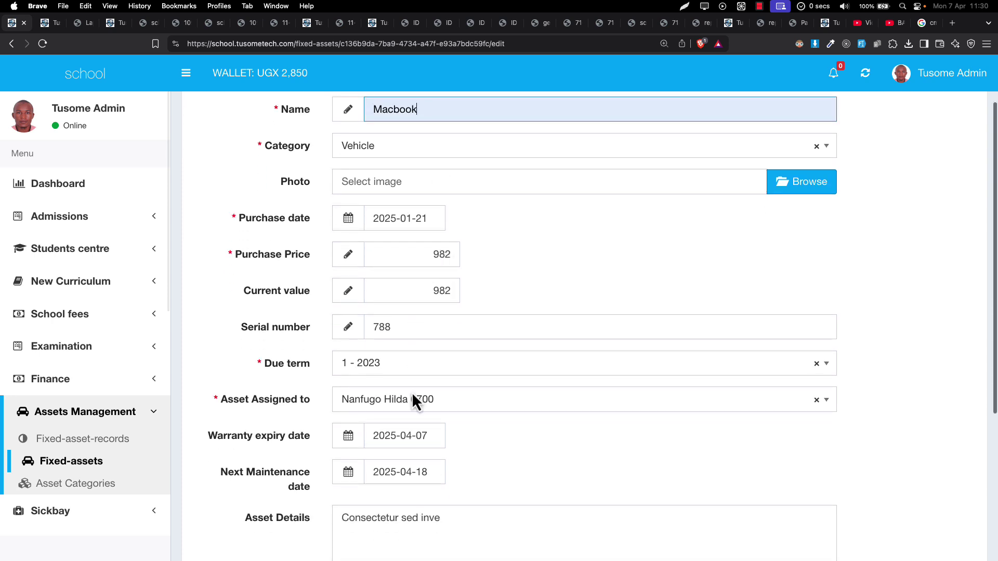
Set the asset's purchase price and current value to 5000000 and save the record
{"action": "left_click", "coordinate": [406, 275]}
{"action": "scroll", "coordinate": [406, 275], "scroll_direction": "down", "scroll_amount": 6}
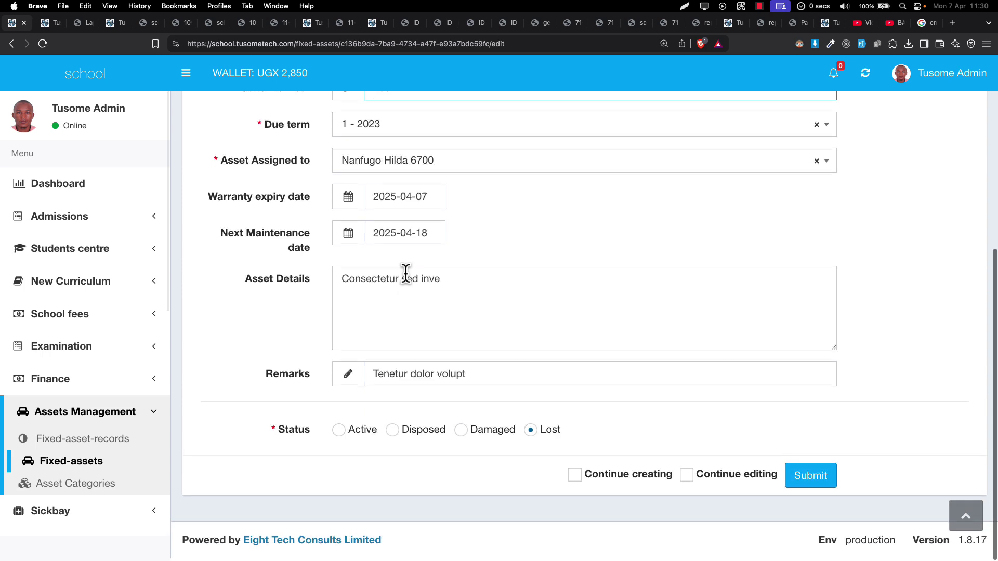
{"action": "scroll", "coordinate": [408, 273], "scroll_direction": "up", "scroll_amount": 8}
{"action": "double_click", "coordinate": [442, 275]}
{"action": "type", "text": "5000000"}
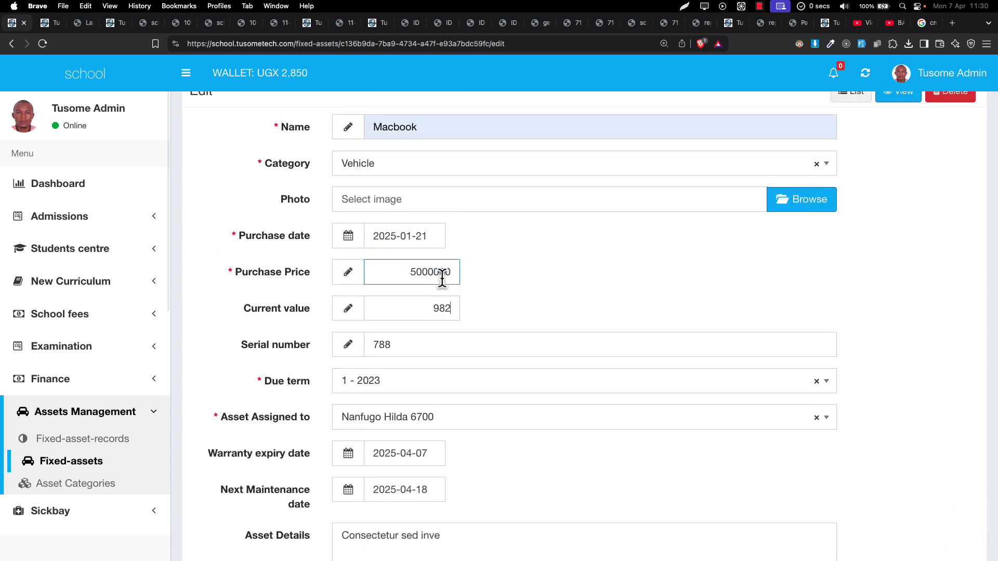
{"action": "key", "text": "Tab"}
{"action": "type", "text": "5000000"}
{"action": "key", "text": "super+a"}
{"action": "type", "text": "5000000"}
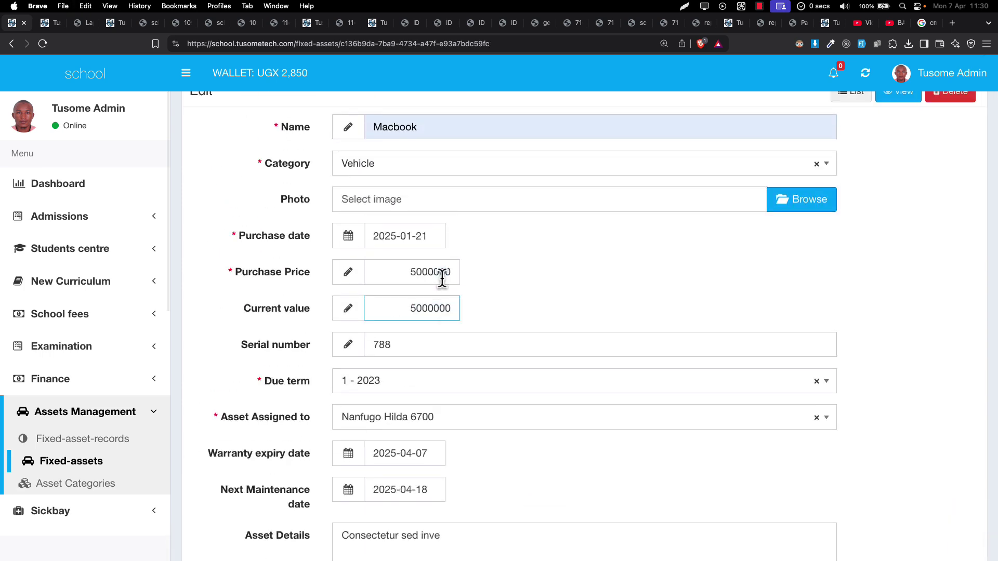
{"action": "key", "text": "Caps_Lock"}
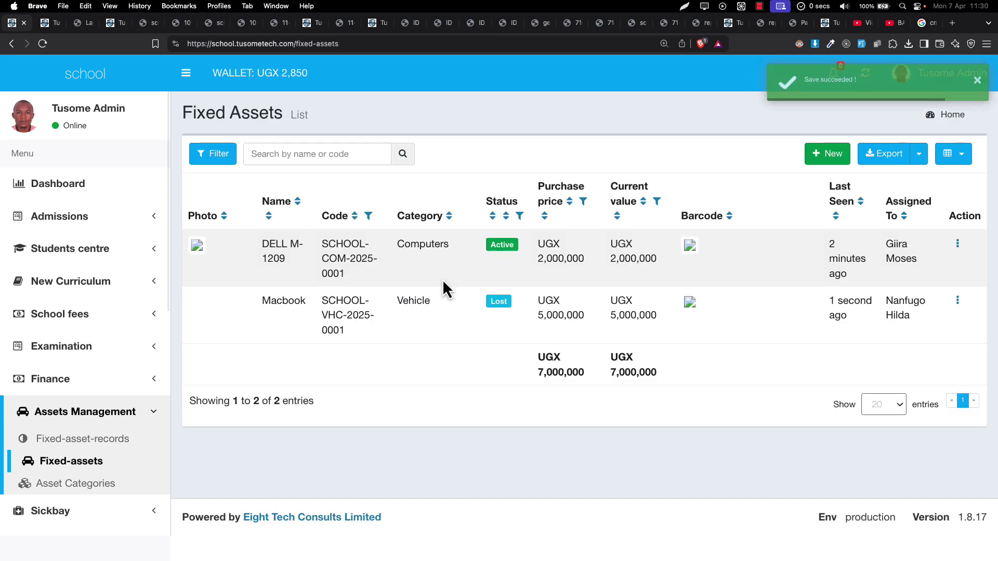
Review the purchase price and current value columns and their totals in the fixed assets list
{"action": "left_click_drag", "start_coordinate": [613, 314], "coordinate": [676, 319]}
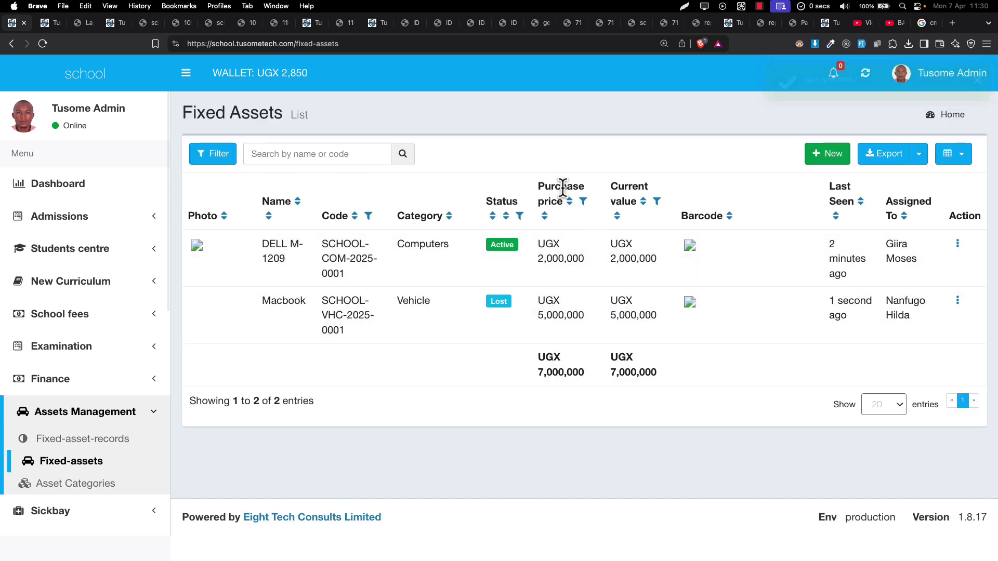
{"action": "left_click_drag", "start_coordinate": [545, 188], "coordinate": [546, 197]}
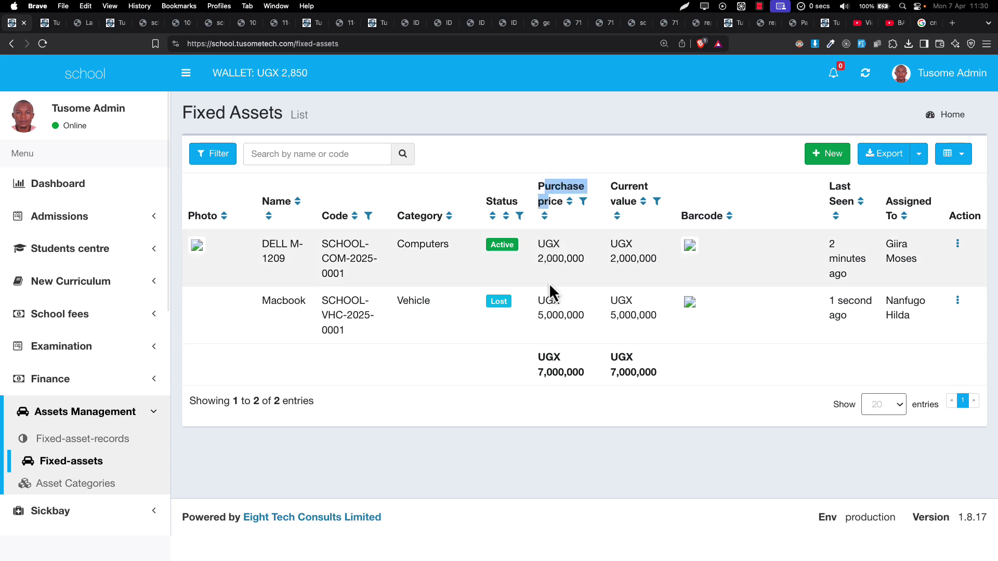
{"action": "left_click", "coordinate": [546, 370]}
{"action": "left_click_drag", "start_coordinate": [548, 374], "coordinate": [651, 364]}
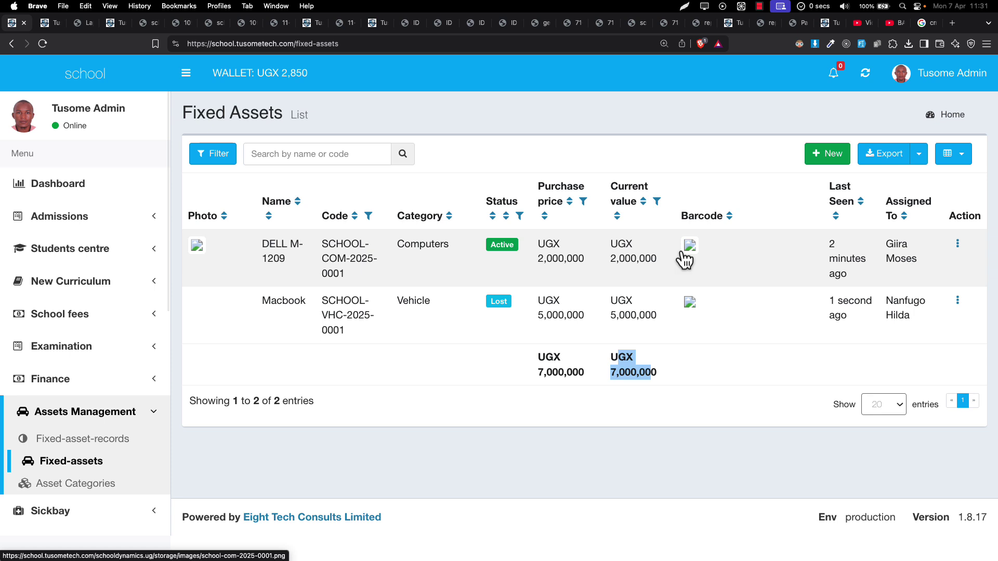
Review the codes, categories and purchase price of the assets in the fixed assets list
{"action": "left_click_drag", "start_coordinate": [335, 242], "coordinate": [337, 257]}
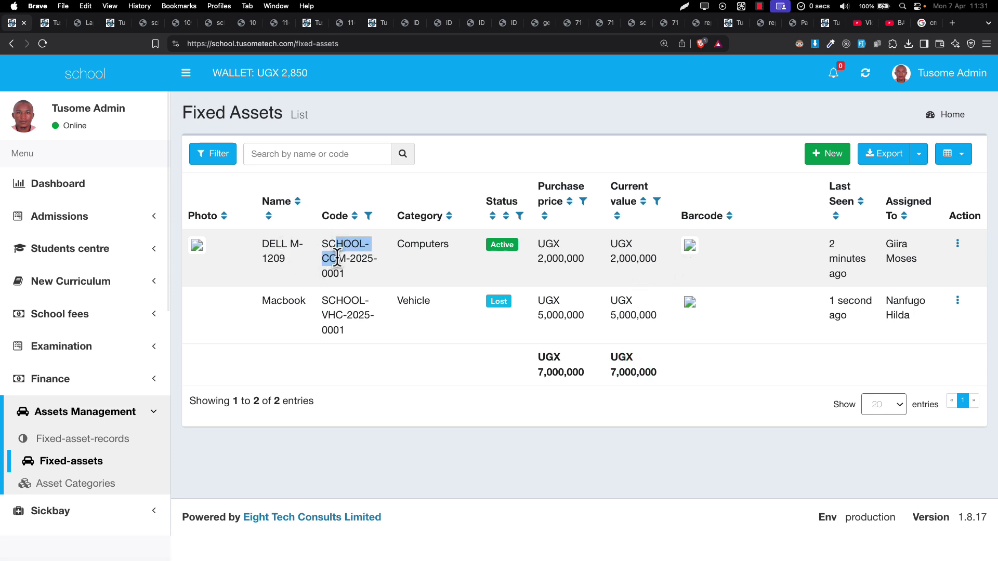
{"action": "triple_click", "coordinate": [335, 254]}
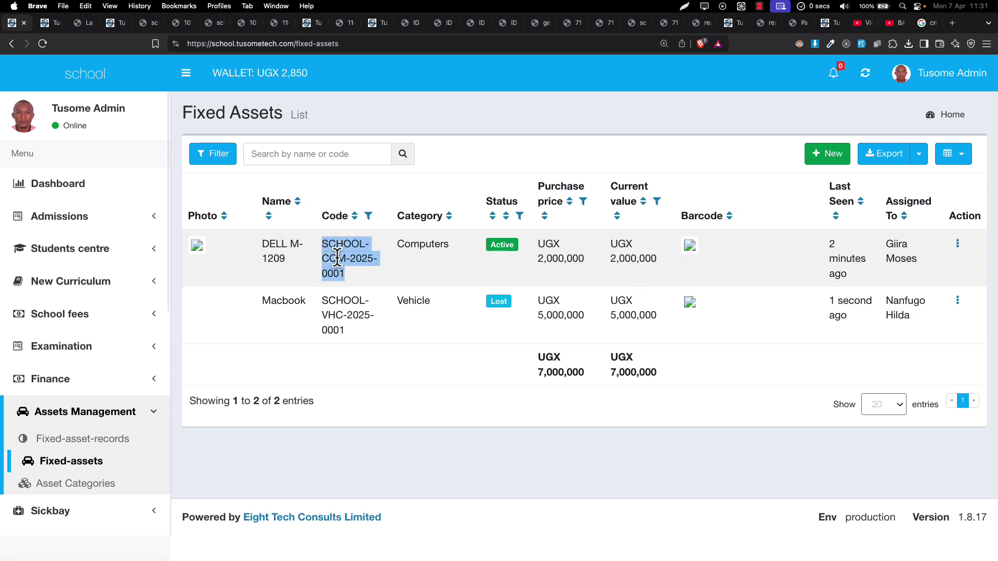
{"action": "triple_click", "coordinate": [273, 254]}
{"action": "double_click", "coordinate": [335, 248]}
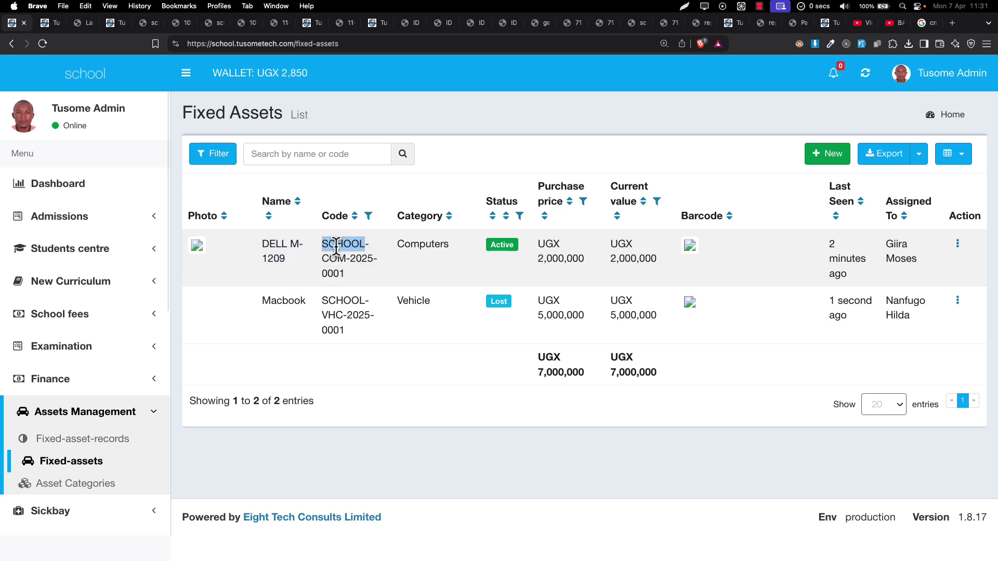
{"action": "left_click_drag", "start_coordinate": [336, 247], "coordinate": [341, 293]}
{"action": "left_click", "coordinate": [419, 271]}
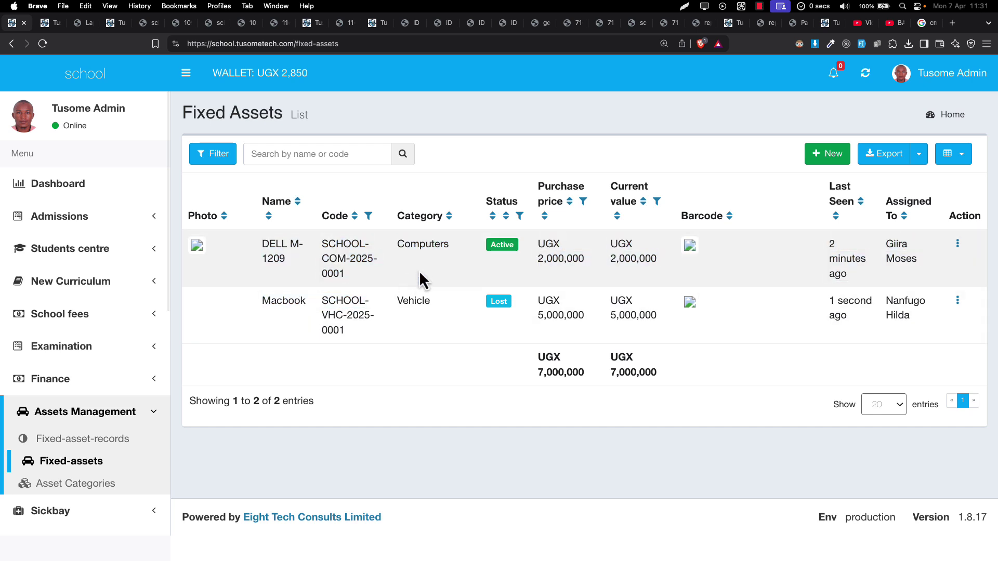
{"action": "double_click", "coordinate": [412, 248]}
{"action": "left_click", "coordinate": [413, 261]}
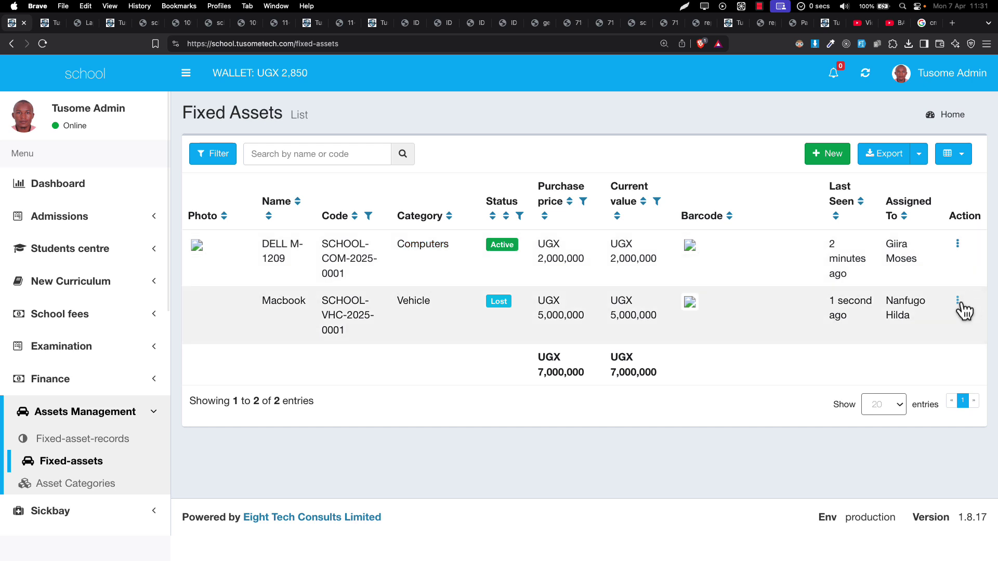
{"action": "left_click", "coordinate": [957, 301]}
{"action": "left_click", "coordinate": [672, 289]}
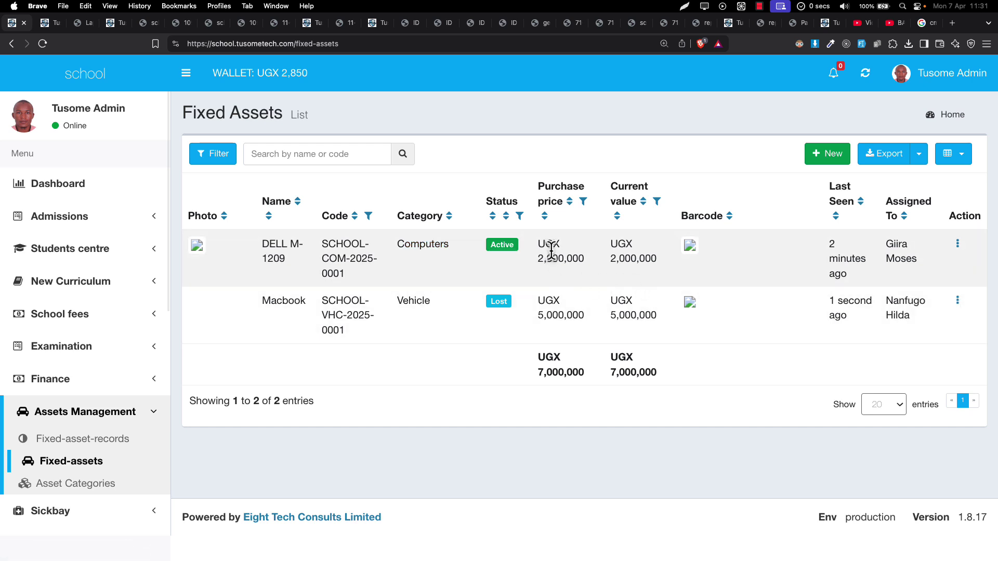
{"action": "left_click_drag", "start_coordinate": [553, 244], "coordinate": [566, 259]}
Edit the Macbook asset to set its status to Active and save the record
{"action": "left_click", "coordinate": [957, 301]}
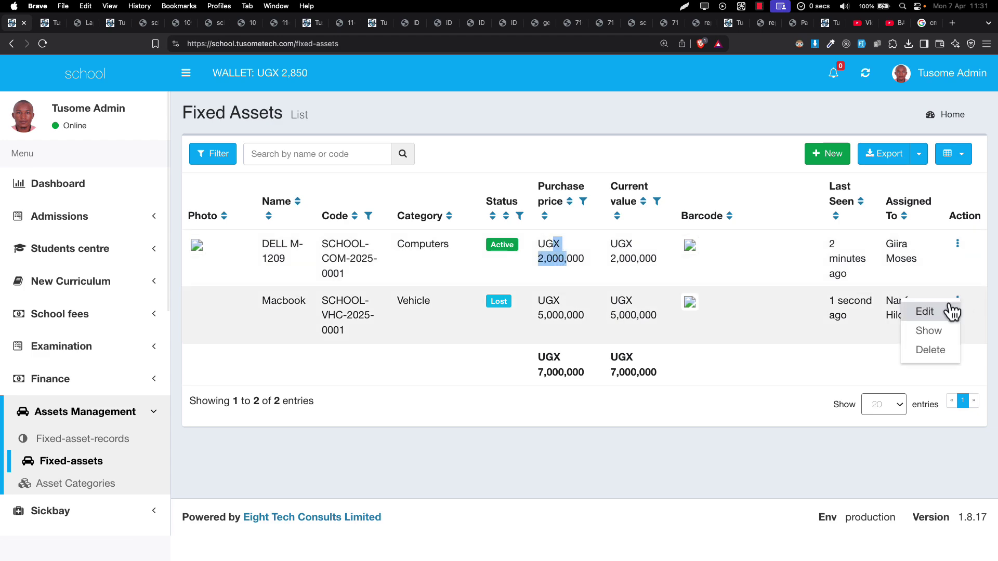
{"action": "left_click", "coordinate": [930, 312]}
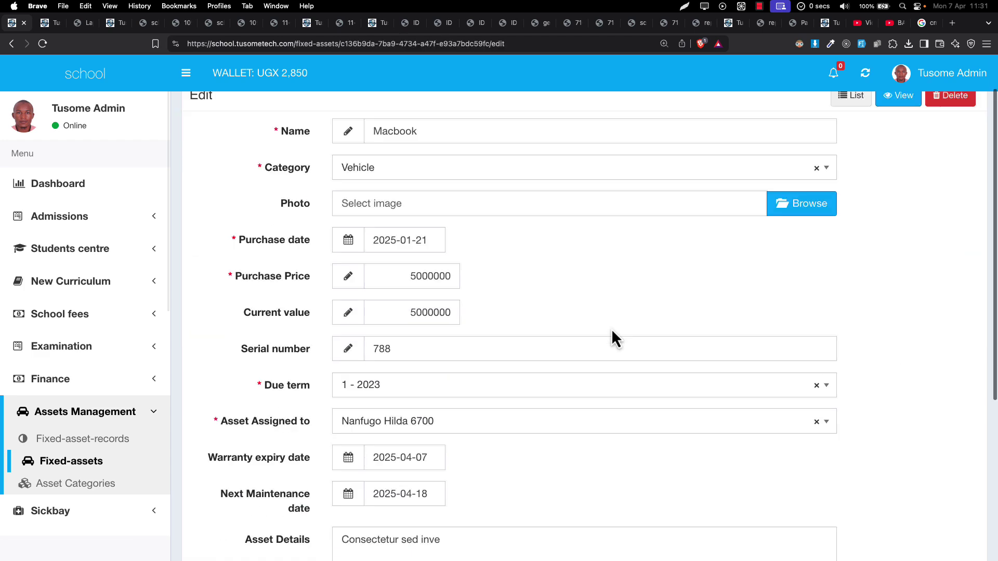
{"action": "scroll", "coordinate": [608, 338], "scroll_direction": "down", "scroll_amount": 5}
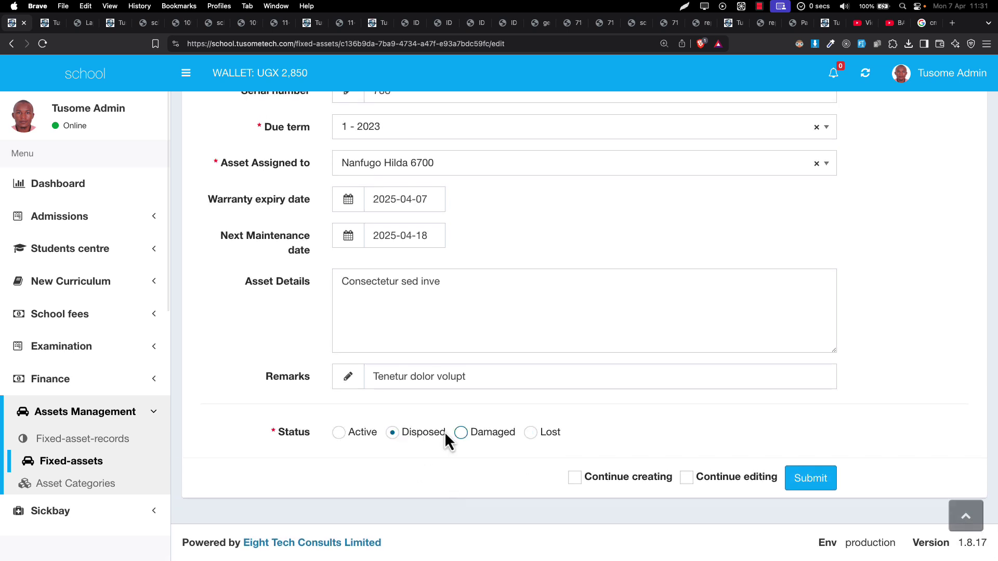
{"action": "left_click", "coordinate": [465, 435]}
{"action": "left_click", "coordinate": [371, 441]}
{"action": "left_click", "coordinate": [816, 477]}
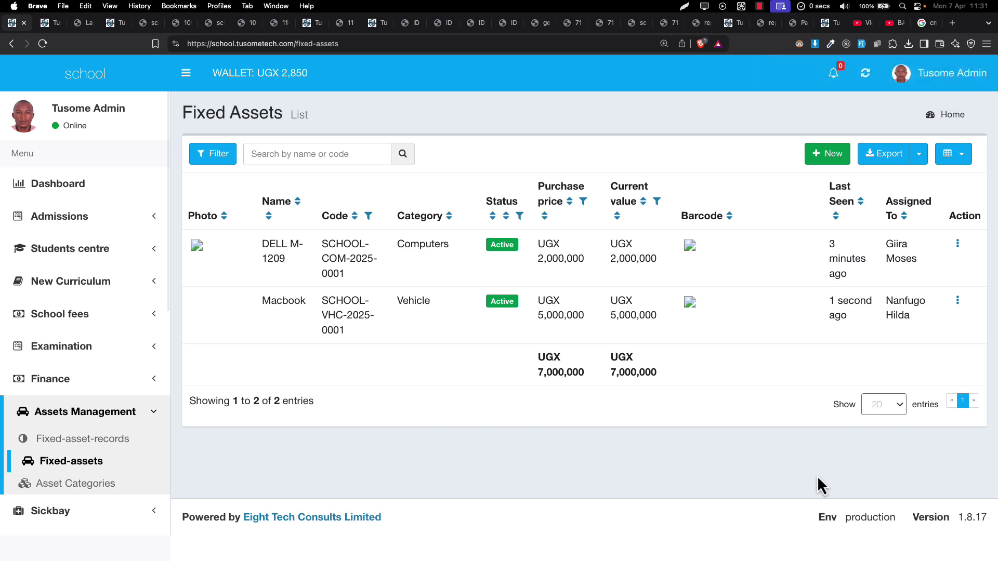
Examine the range filters of the purchase price and current value columns and the DELL M-1209 barcode image
{"action": "left_click", "coordinate": [584, 201]}
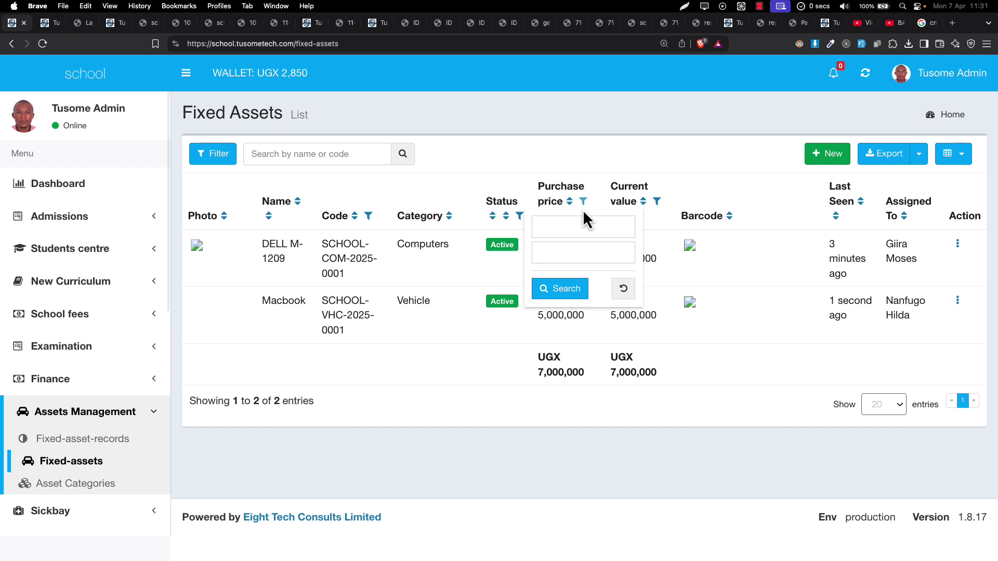
{"action": "key", "text": "Caps_Lock"}
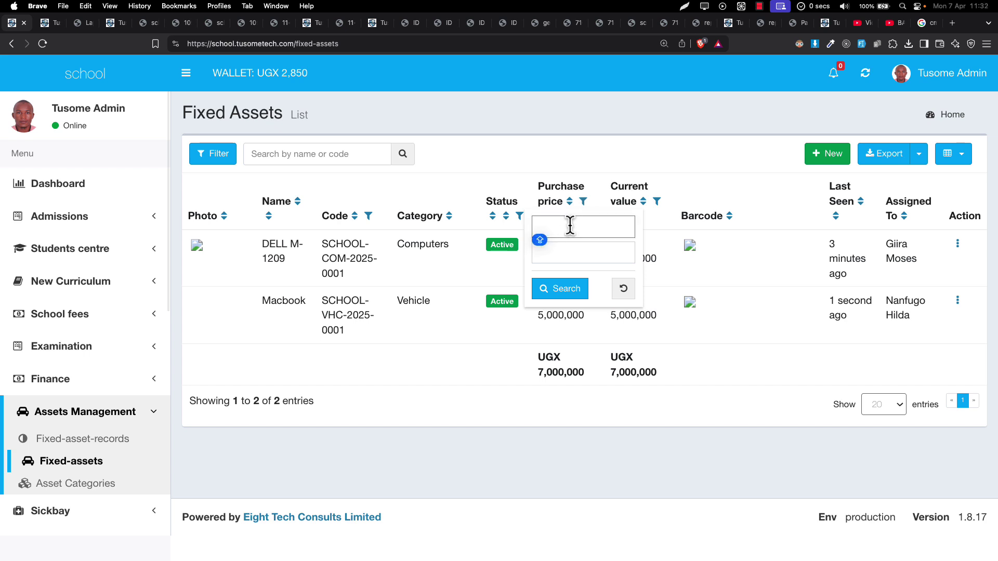
{"action": "key", "text": "Tab"}
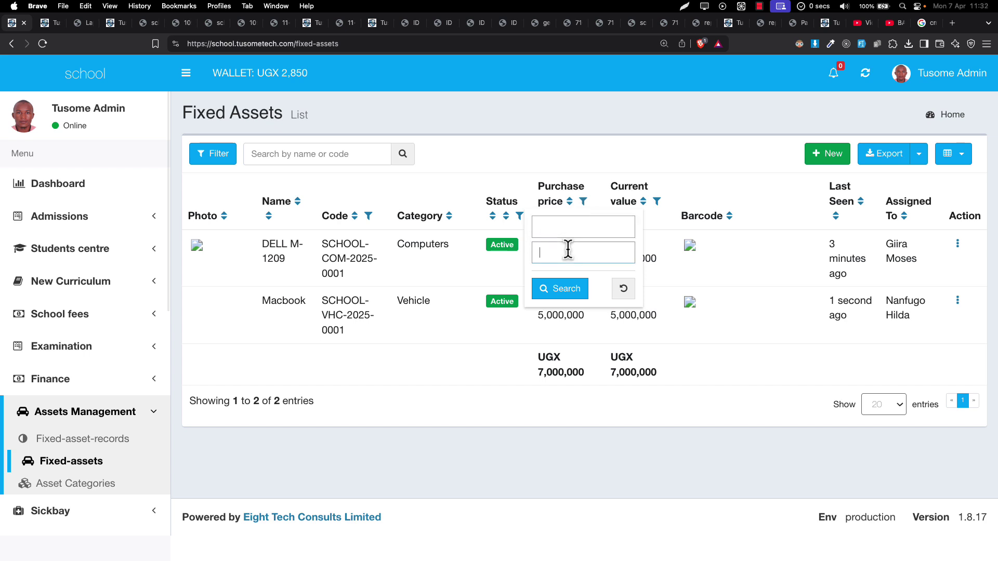
{"action": "left_click", "coordinate": [591, 226]}
{"action": "left_click", "coordinate": [662, 211]}
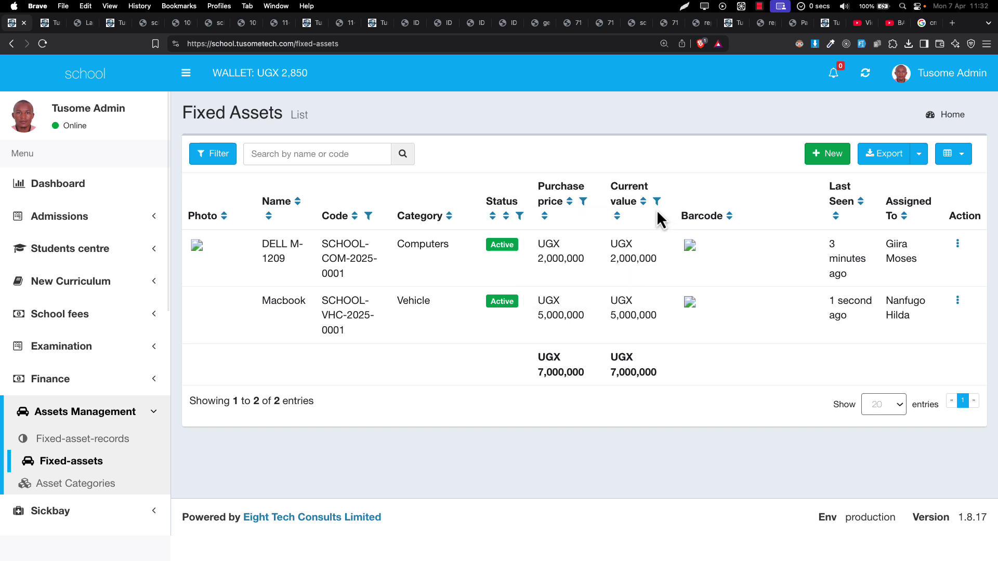
{"action": "left_click", "coordinate": [657, 201]}
{"action": "left_click", "coordinate": [646, 227]}
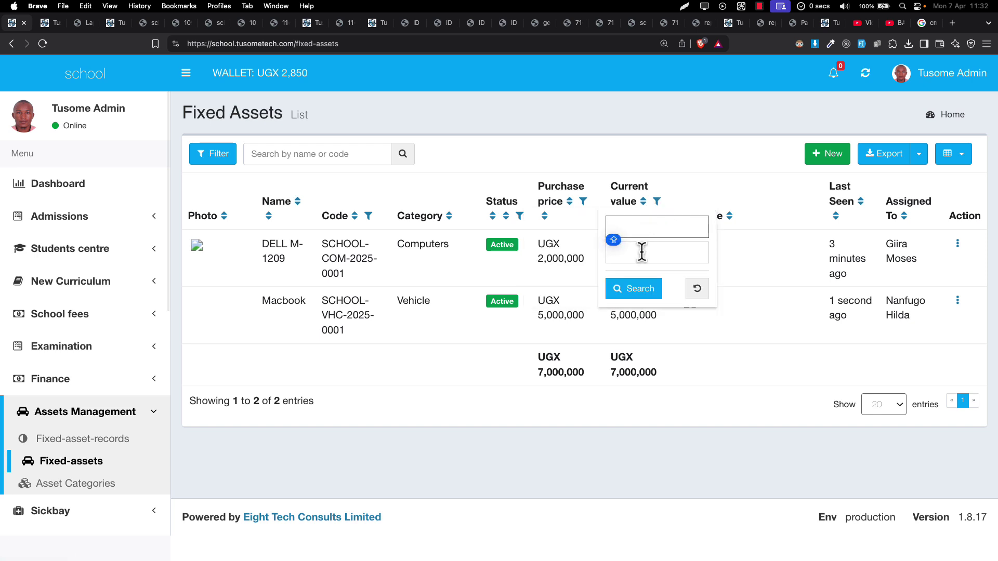
{"action": "left_click", "coordinate": [641, 251]}
{"action": "left_click", "coordinate": [642, 230]}
{"action": "left_click", "coordinate": [702, 154]}
{"action": "left_click_drag", "start_coordinate": [657, 226], "coordinate": [600, 313]}
{"action": "left_click", "coordinate": [690, 244]}
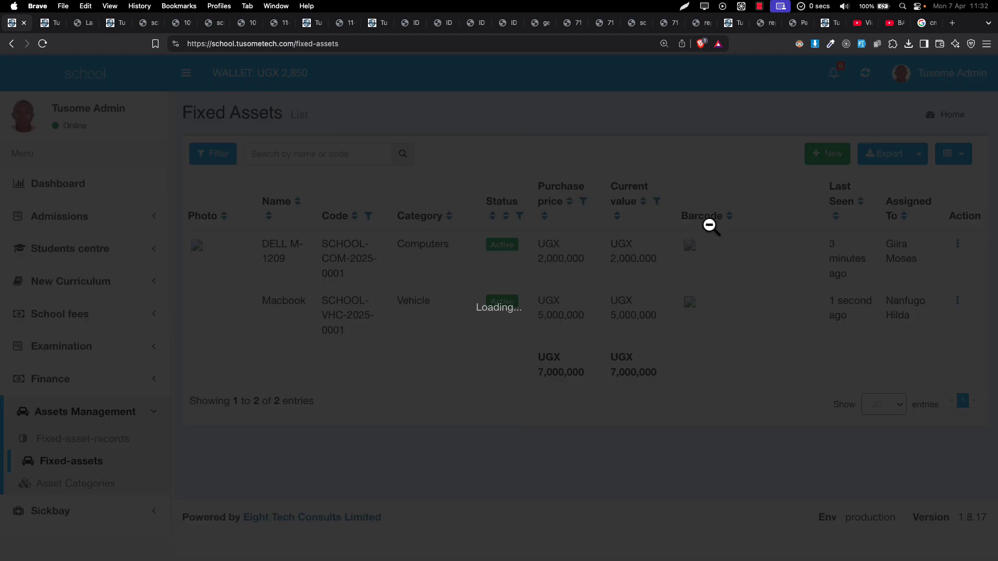
{"action": "left_click", "coordinate": [827, 221]}
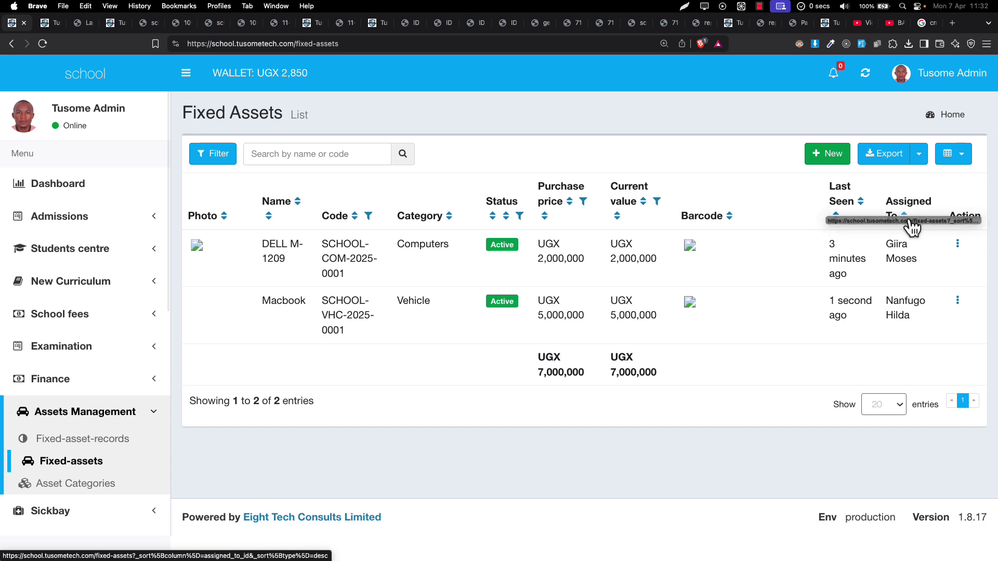
Show all available columns in the fixed assets list, look through them, and return to the default list view
{"action": "left_click", "coordinate": [945, 159]}
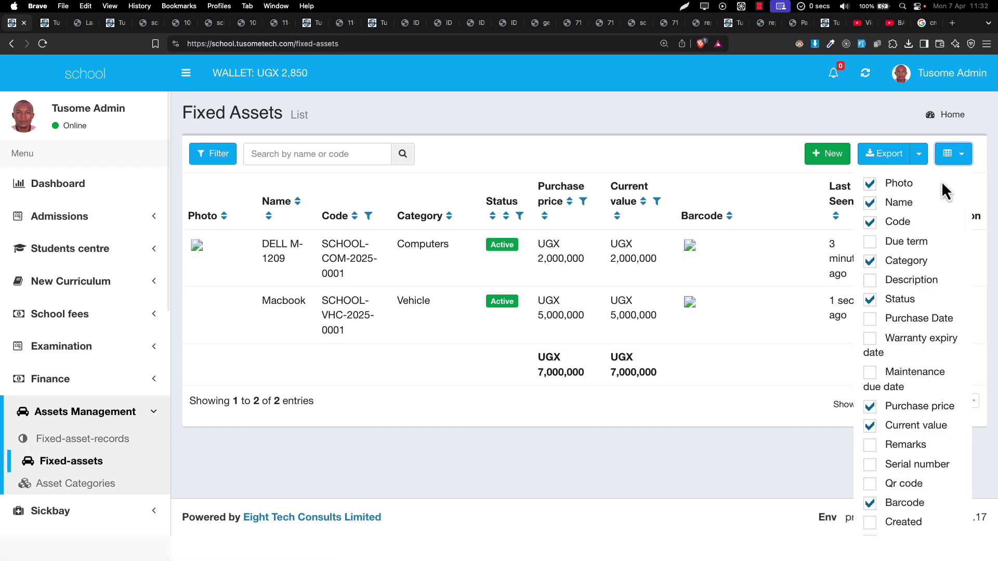
{"action": "scroll", "coordinate": [920, 304], "scroll_direction": "down", "scroll_amount": 2}
{"action": "scroll", "coordinate": [920, 307], "scroll_direction": "down", "scroll_amount": 3}
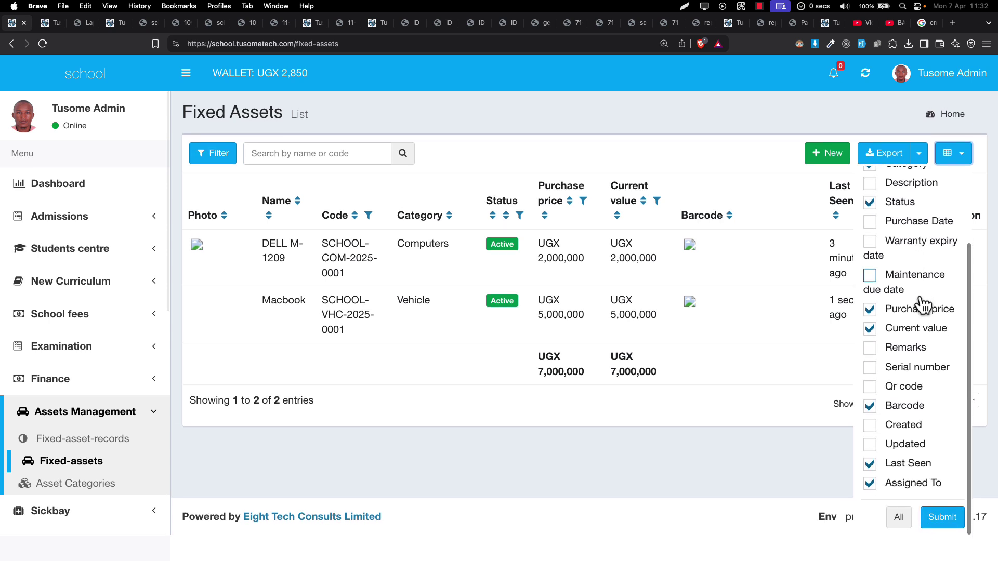
{"action": "left_click", "coordinate": [904, 519]}
{"action": "left_click", "coordinate": [936, 519]}
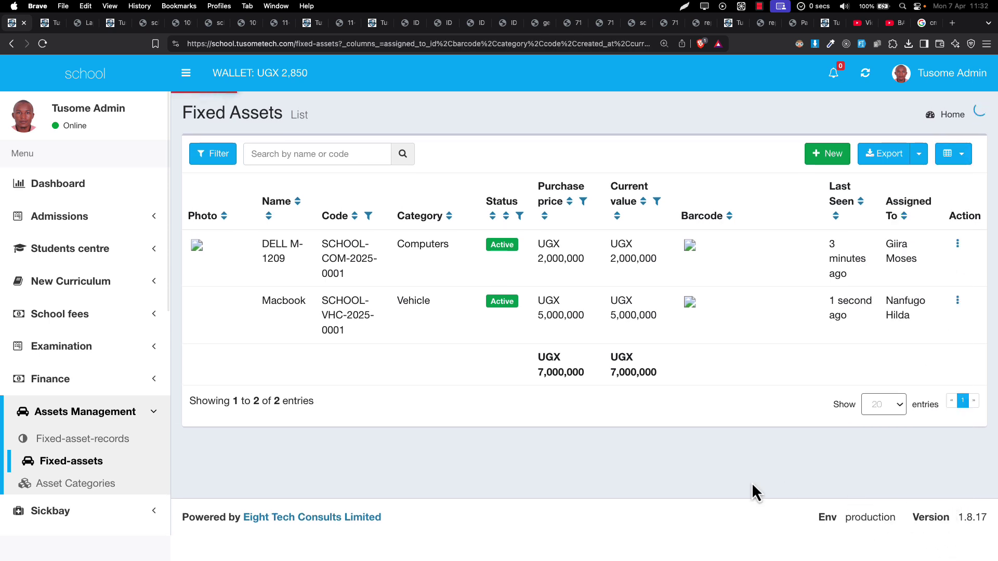
{"action": "scroll", "coordinate": [776, 320], "scroll_direction": "right", "scroll_amount": 10}
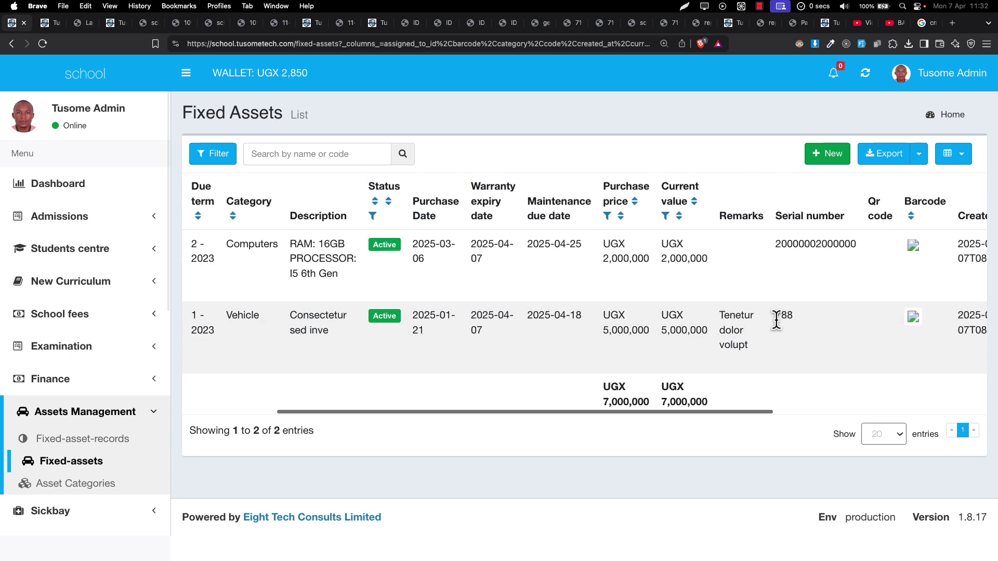
{"action": "scroll", "coordinate": [777, 320], "scroll_direction": "left", "scroll_amount": 10}
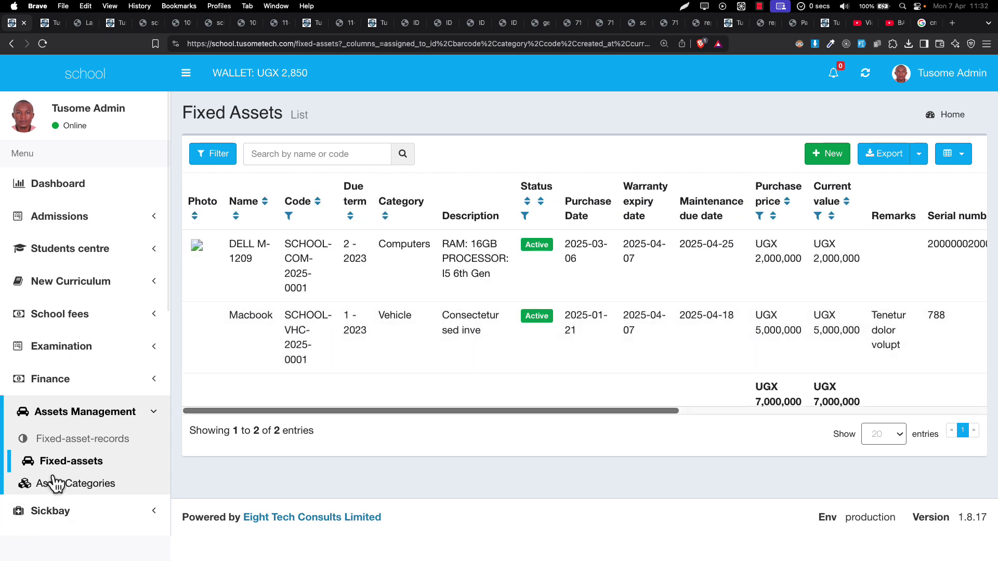
{"action": "left_click", "coordinate": [64, 470]}
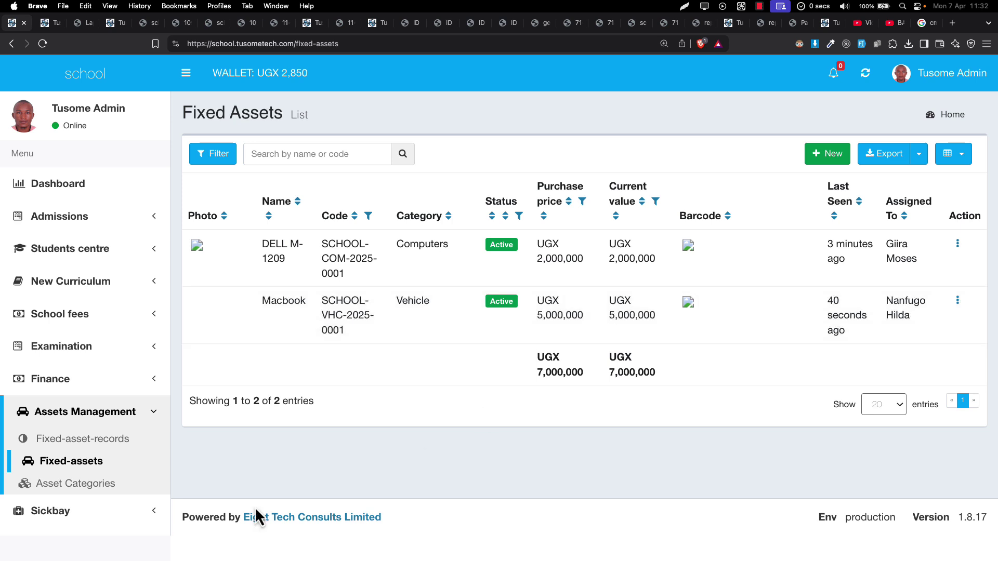
Review the total investment and current value of the Vehicle and Computers categories in the asset categories list
{"action": "left_click", "coordinate": [75, 484]}
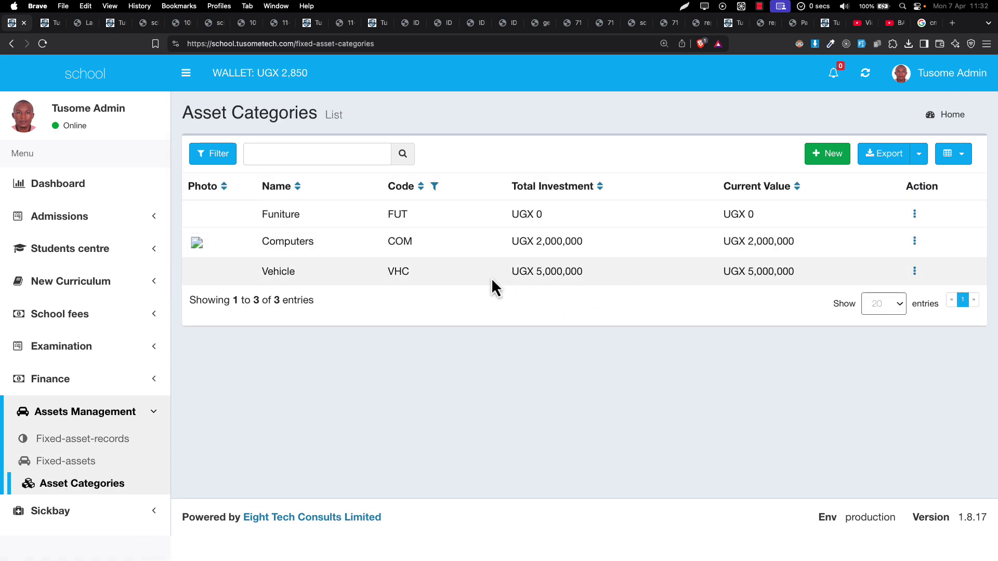
{"action": "left_click_drag", "start_coordinate": [510, 272], "coordinate": [647, 271]}
{"action": "left_click_drag", "start_coordinate": [724, 271], "coordinate": [778, 262]}
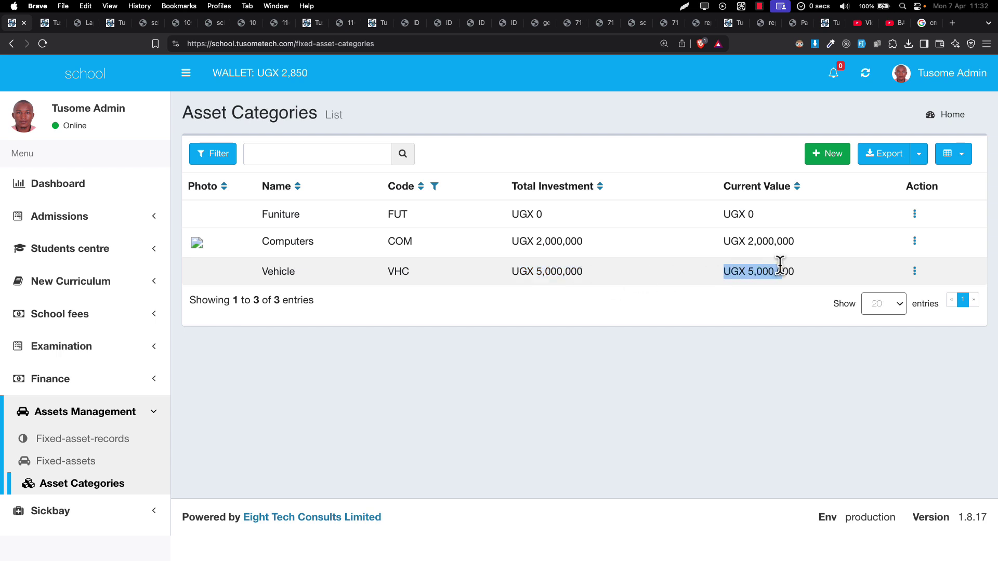
{"action": "left_click", "coordinate": [649, 243]}
{"action": "left_click_drag", "start_coordinate": [730, 240], "coordinate": [748, 240]}
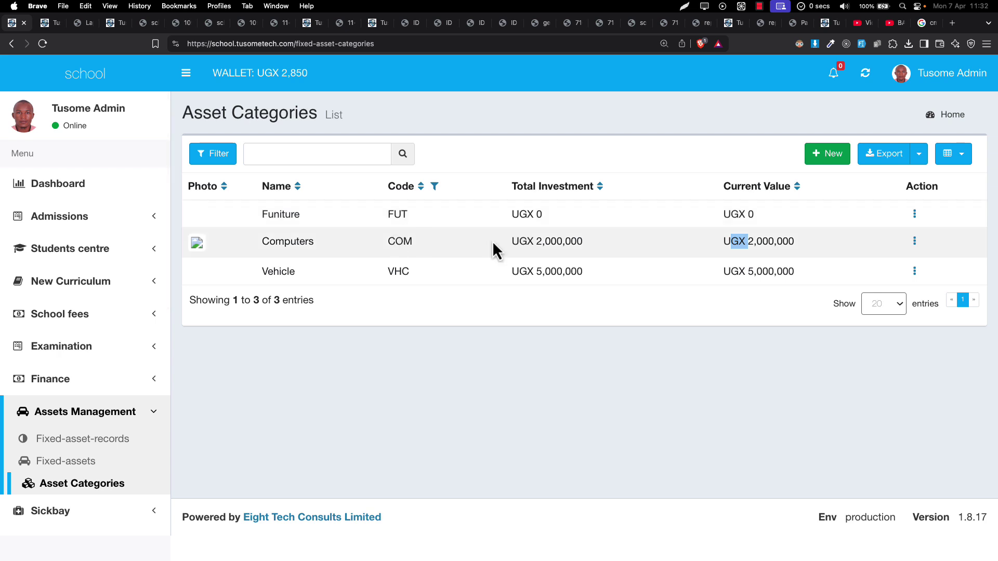
{"action": "left_click_drag", "start_coordinate": [537, 241], "coordinate": [560, 241]}
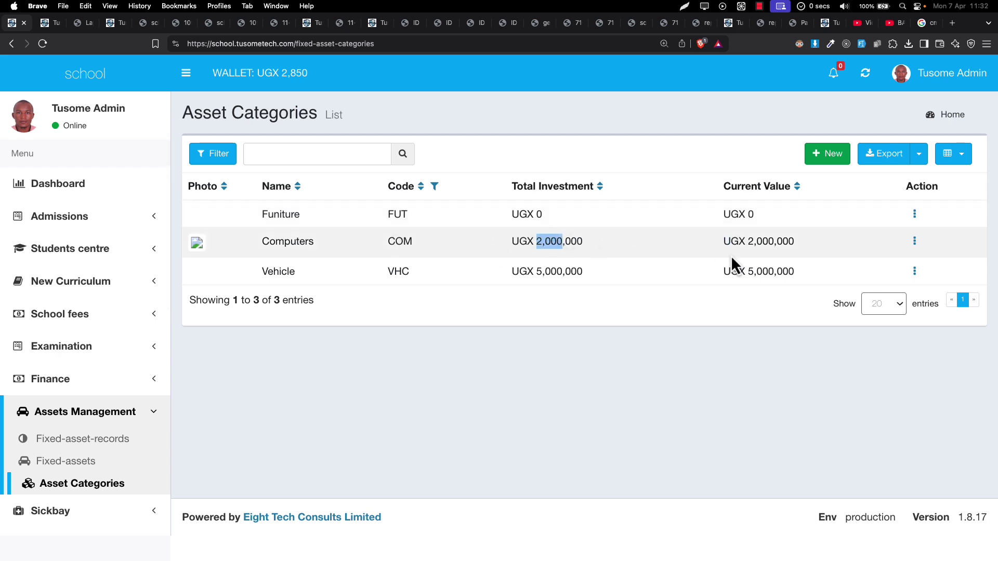
{"action": "left_click_drag", "start_coordinate": [748, 243], "coordinate": [779, 247]}
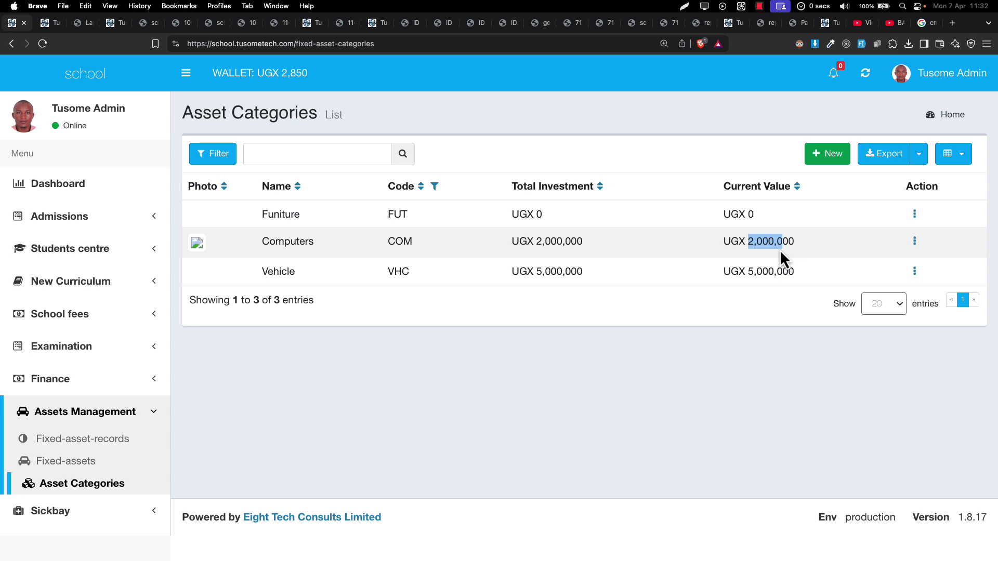
Start a new fixed asset record and select the Macbook as its asset
{"action": "left_click", "coordinate": [61, 462]}
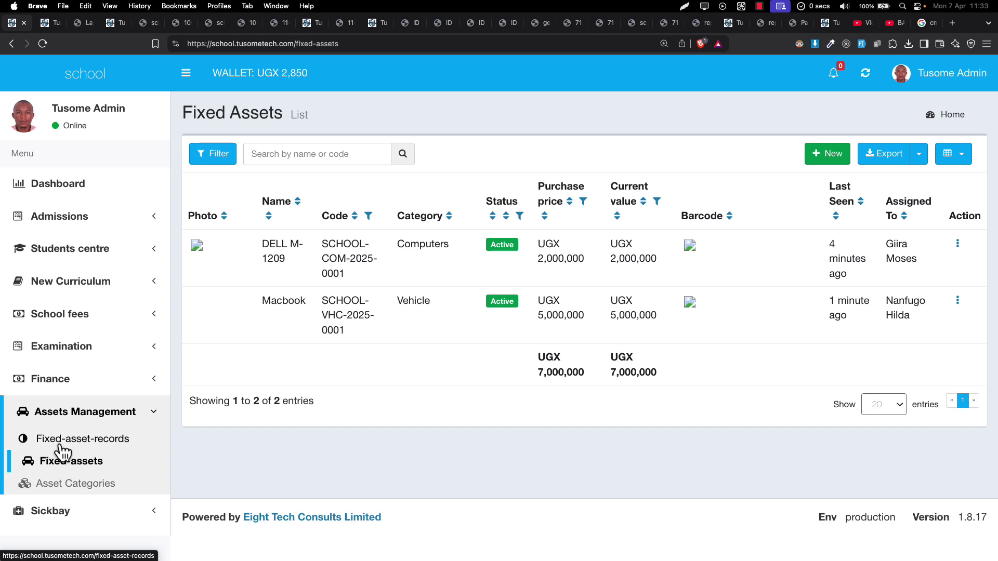
{"action": "left_click", "coordinate": [60, 446]}
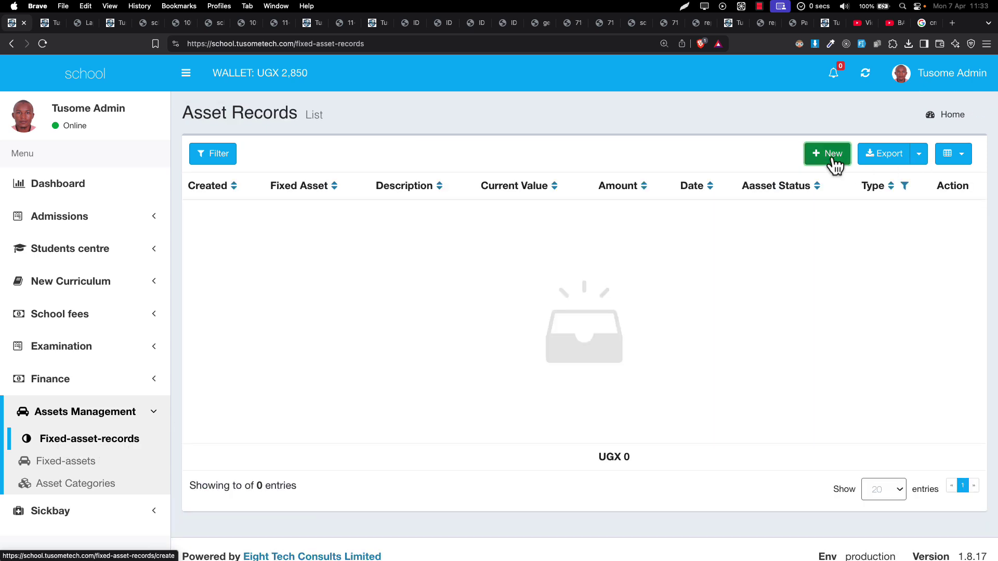
{"action": "left_click", "coordinate": [832, 158]}
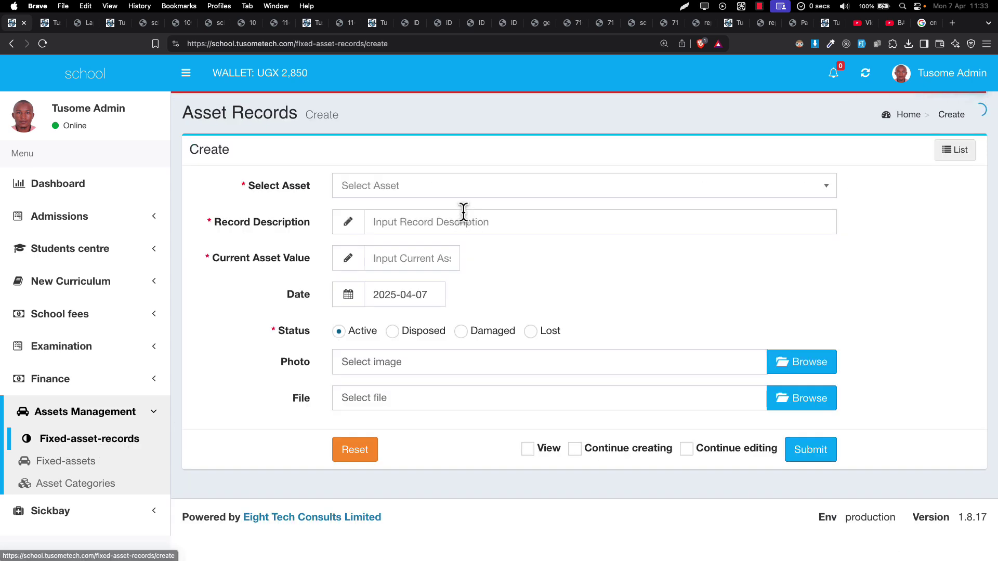
{"action": "left_click", "coordinate": [429, 197]}
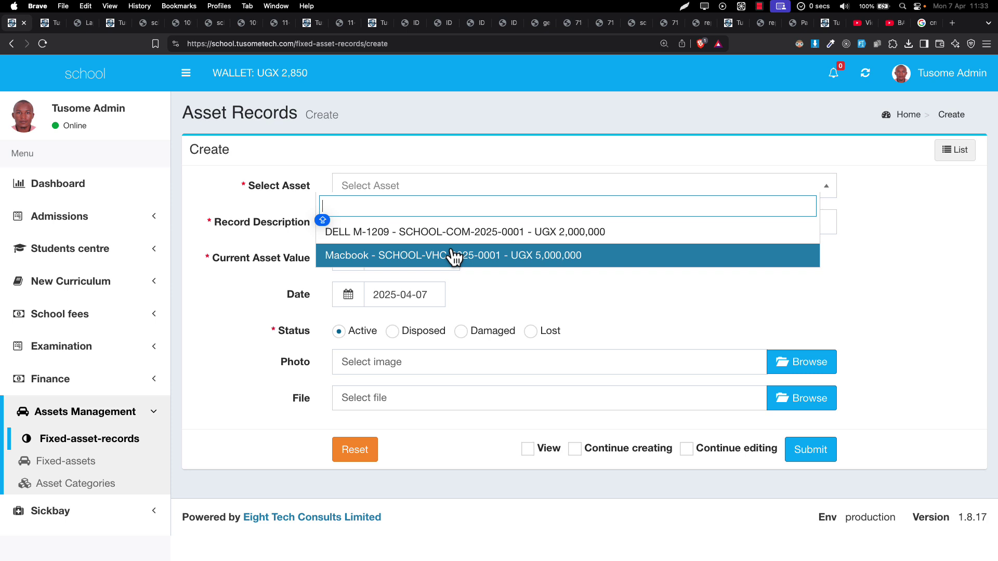
{"action": "left_click", "coordinate": [381, 254]}
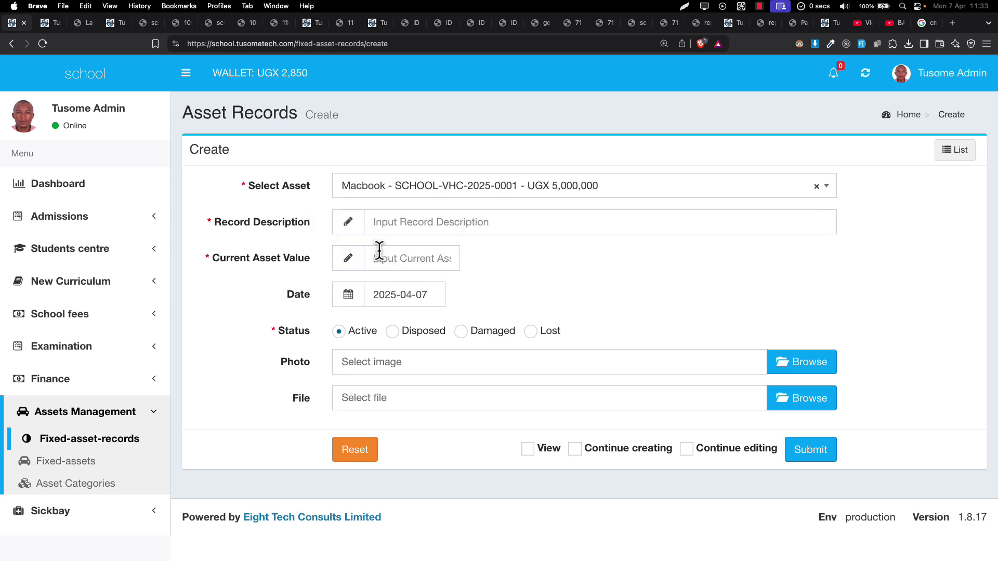
Enter REPAIR as the description of the Macbook asset record
{"action": "left_click", "coordinate": [381, 227]}
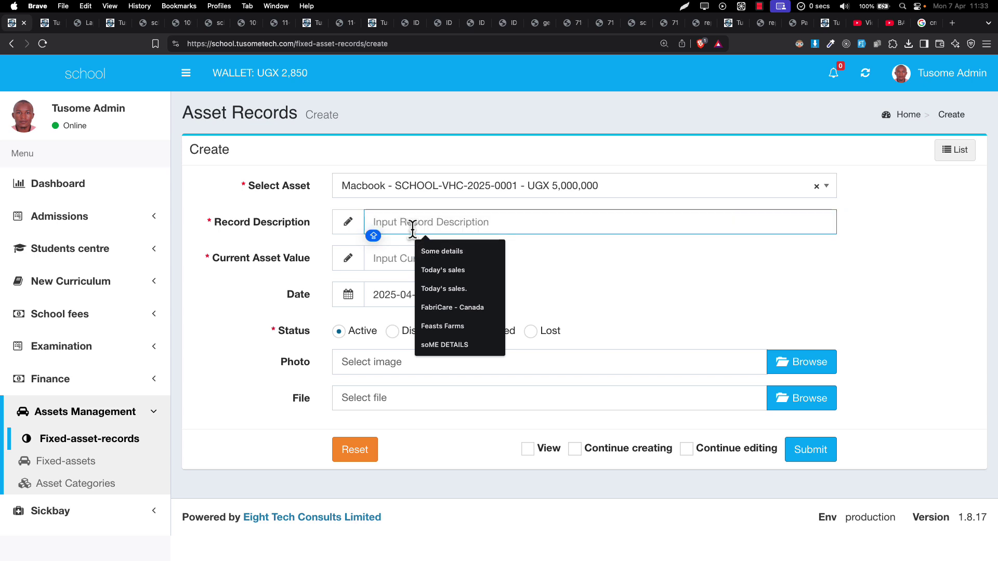
{"action": "key", "text": "Caps_Lock"}
{"action": "type", "text": "EPARE"}
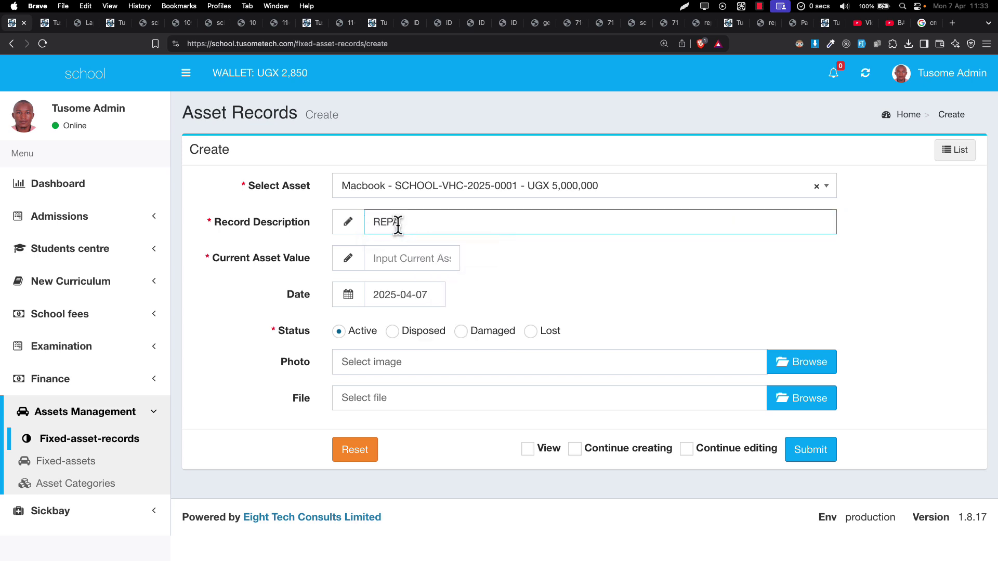
{"action": "key", "text": "BackSpace"}
{"action": "key", "text": "BackSpace"}
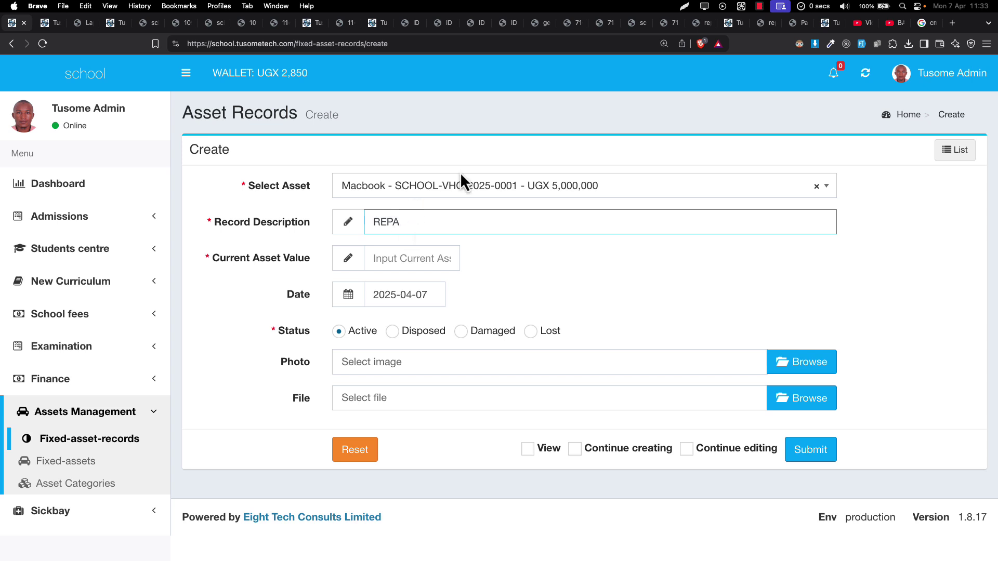
{"action": "type", "text": "IR"}
Set the current asset value of the Macbook record to 4000000
{"action": "left_click", "coordinate": [404, 266]}
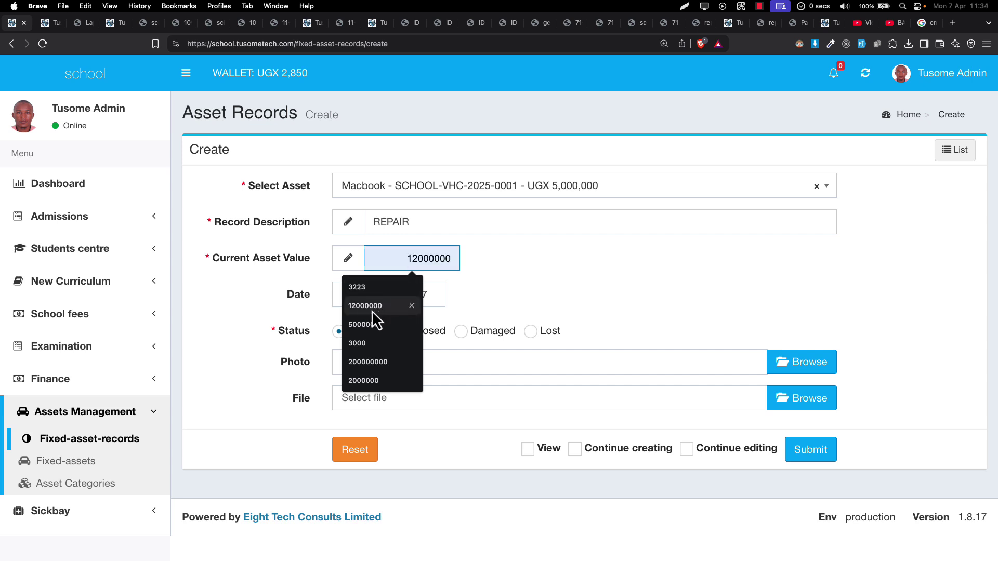
{"action": "left_click", "coordinate": [497, 276]}
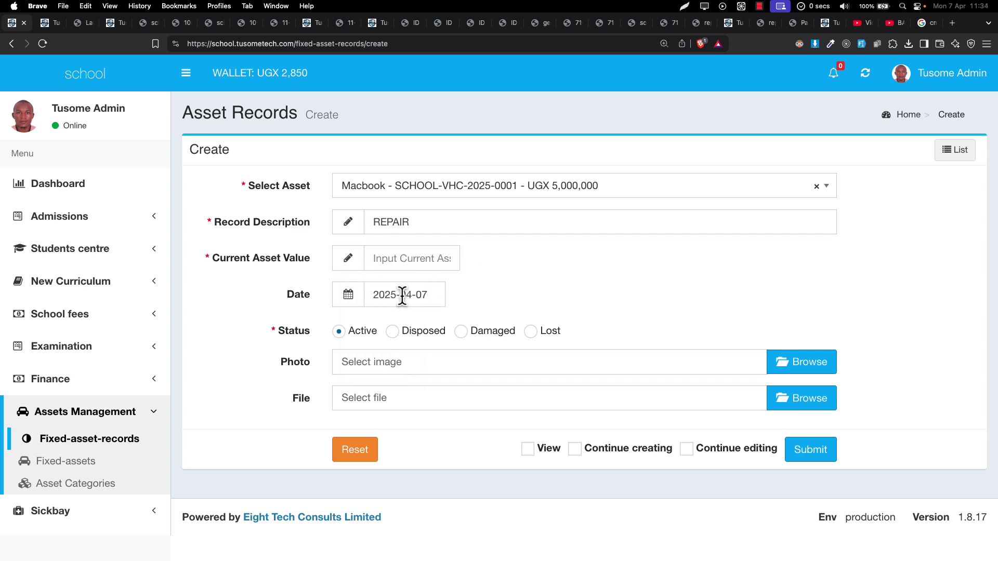
{"action": "left_click", "coordinate": [438, 258]}
{"action": "left_click", "coordinate": [385, 324]}
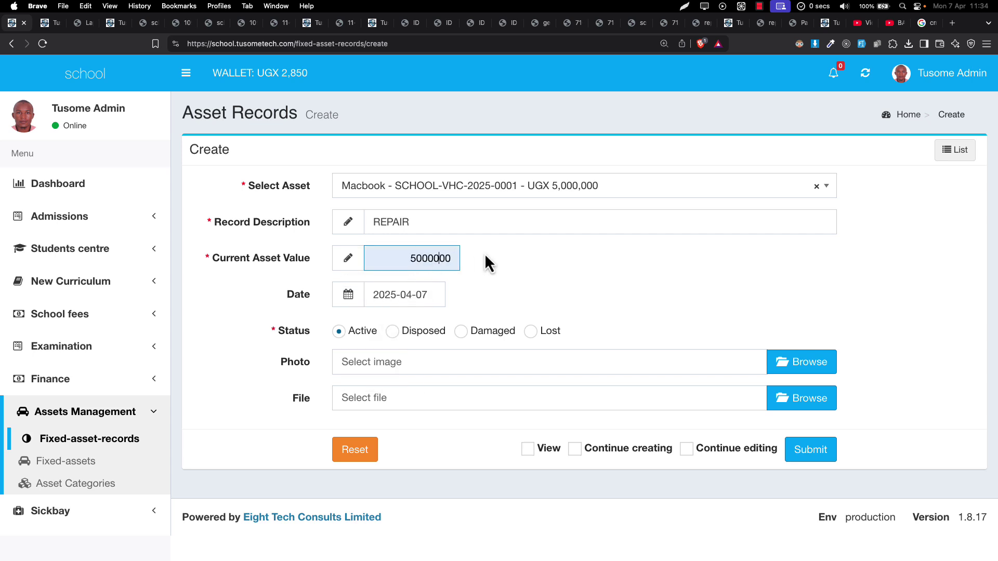
{"action": "key", "text": "shift+Left"}
{"action": "key", "text": "shift+Left"}
{"action": "key", "text": "shift+Right"}
{"action": "key", "text": "Left"}
{"action": "key", "text": "shift+Left"}
{"action": "key", "text": "Left"}
{"action": "key", "text": "shift+Right"}
{"action": "key", "text": "shift+Right"}
{"action": "key", "text": "Left"}
{"action": "key", "text": "shift+Right"}
{"action": "type", "text": "4"}
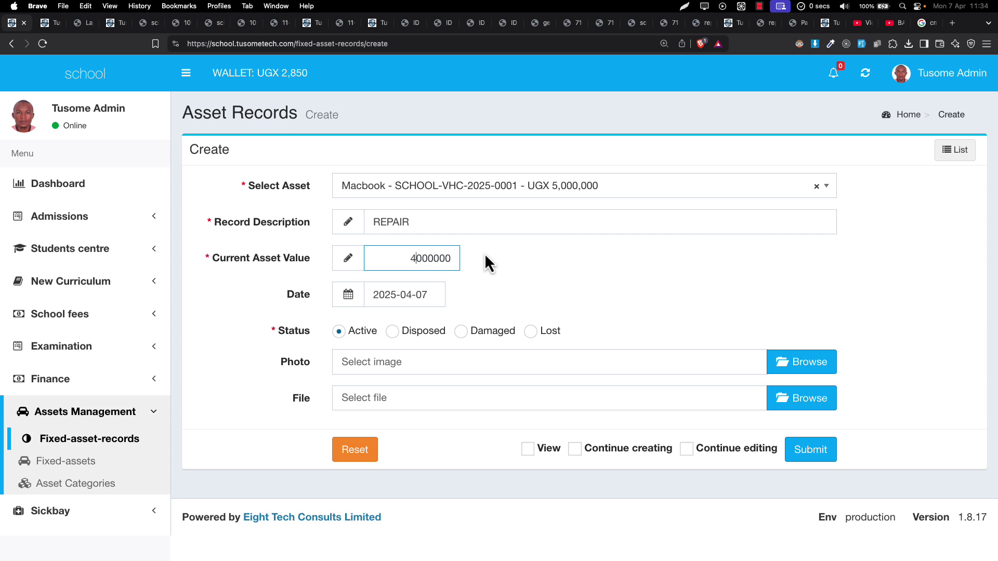
Go through the status options, set the status to Active, and submit the asset record
{"action": "left_click", "coordinate": [363, 332]}
{"action": "left_click", "coordinate": [434, 333]}
{"action": "left_click", "coordinate": [470, 332]}
{"action": "left_click", "coordinate": [554, 333]}
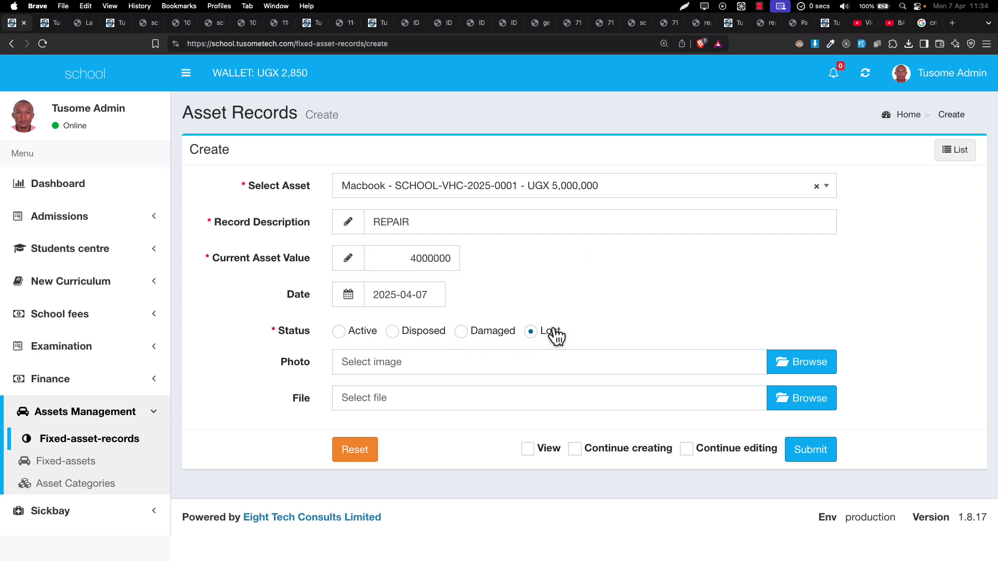
{"action": "left_click", "coordinate": [359, 333]}
{"action": "double_click", "coordinate": [289, 366]}
{"action": "left_click", "coordinate": [799, 458]}
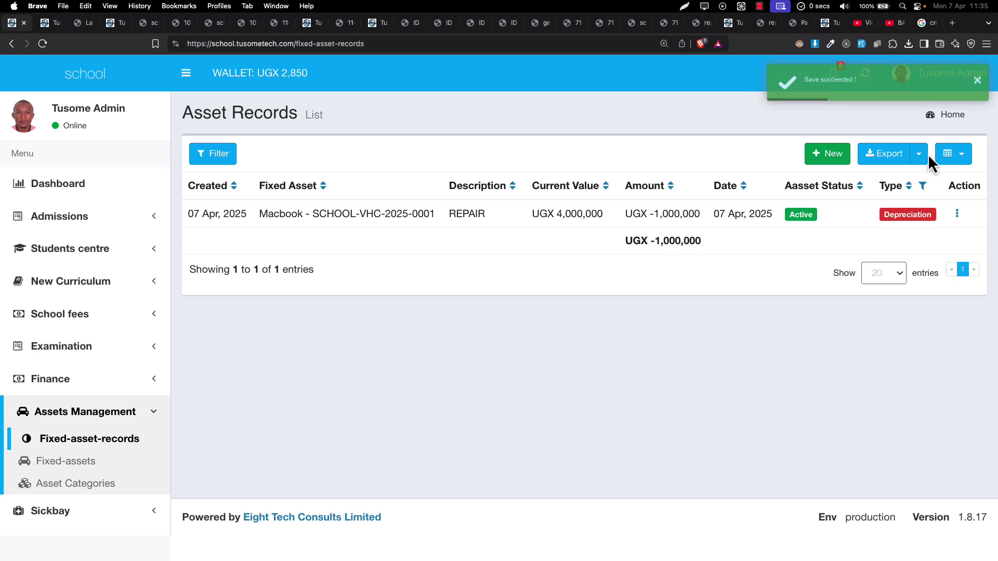
Review the Macbook record's description, current value, amount, date, status and type in the asset records list
{"action": "left_click", "coordinate": [954, 154]}
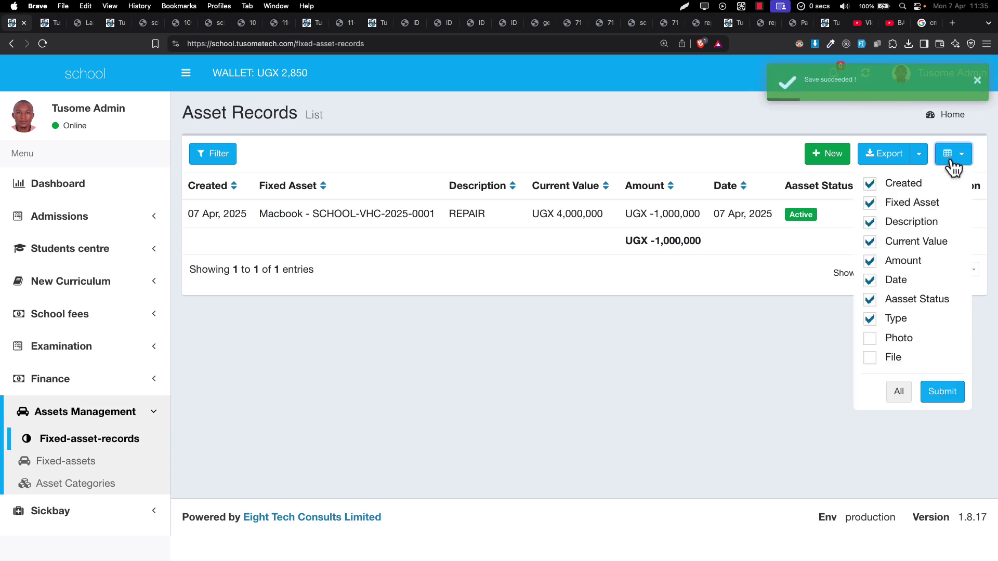
{"action": "left_click", "coordinate": [723, 302]}
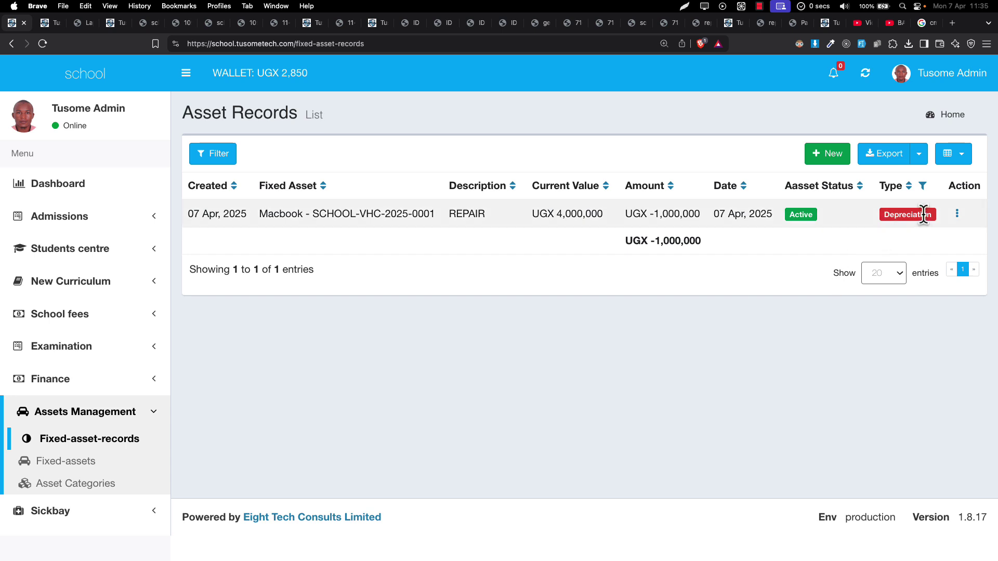
{"action": "left_click_drag", "start_coordinate": [921, 216], "coordinate": [886, 216]}
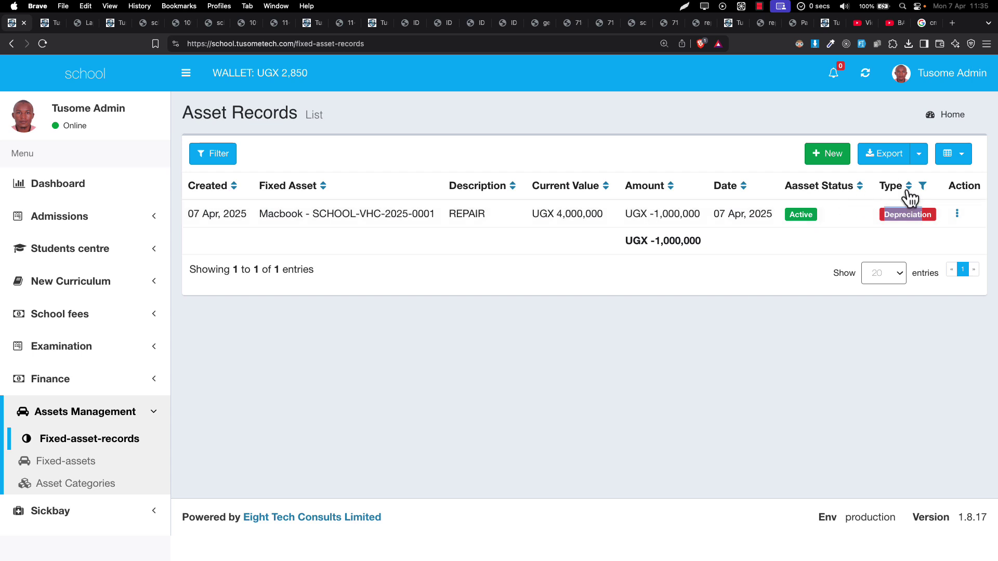
{"action": "double_click", "coordinate": [911, 213]}
{"action": "left_click_drag", "start_coordinate": [651, 214], "coordinate": [714, 214]}
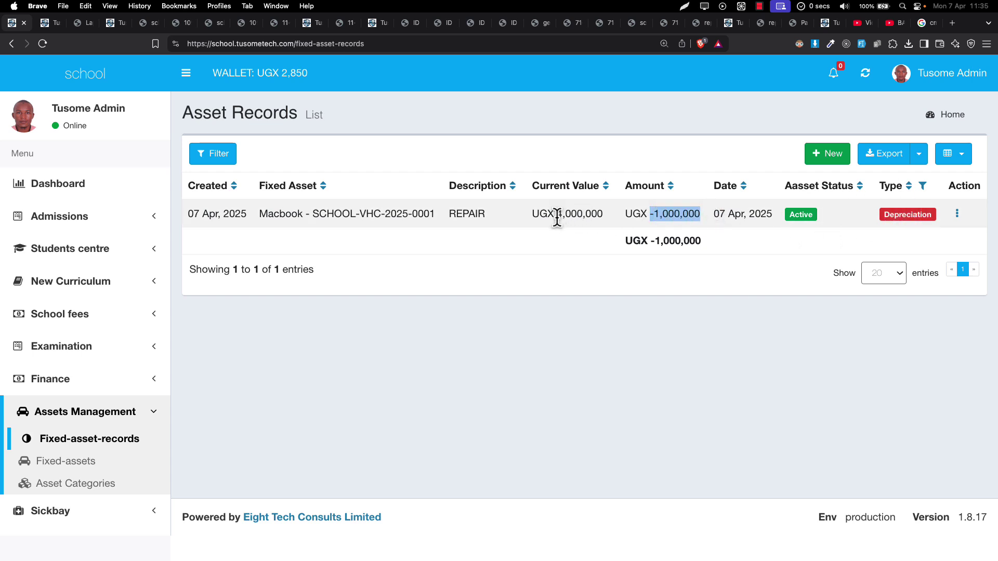
{"action": "left_click_drag", "start_coordinate": [556, 214], "coordinate": [577, 214]}
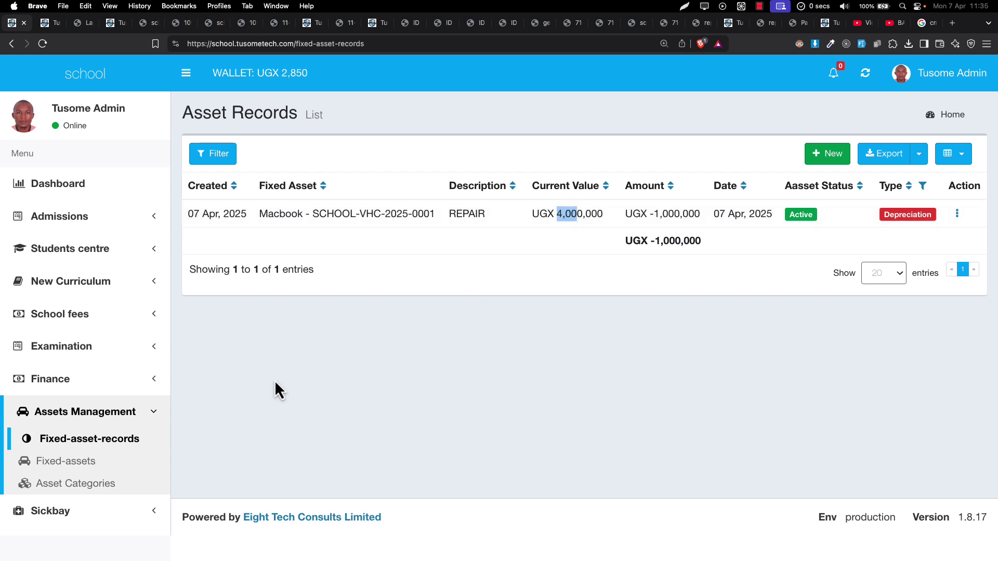
{"action": "left_click", "coordinate": [144, 451]}
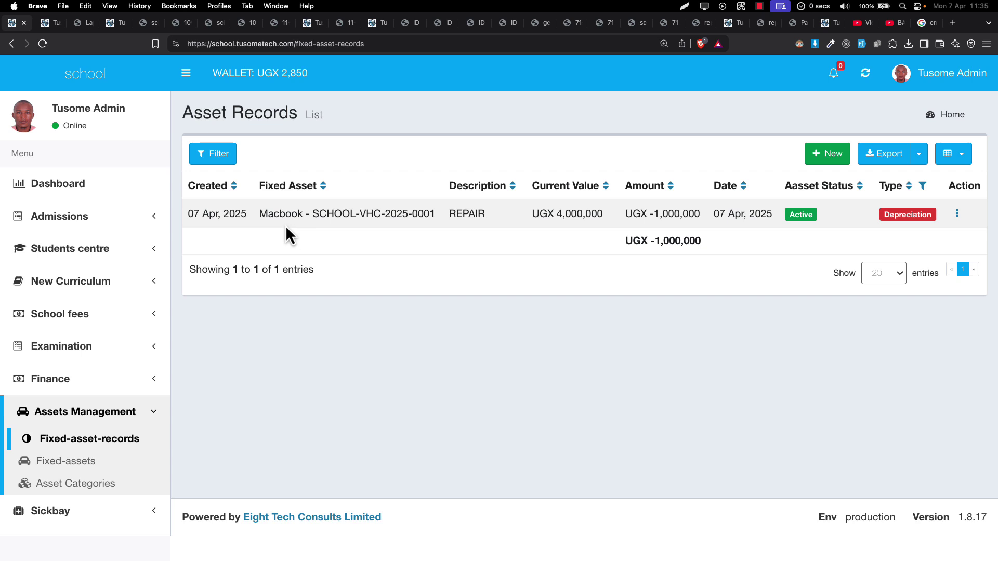
{"action": "left_click_drag", "start_coordinate": [434, 214], "coordinate": [479, 216]}
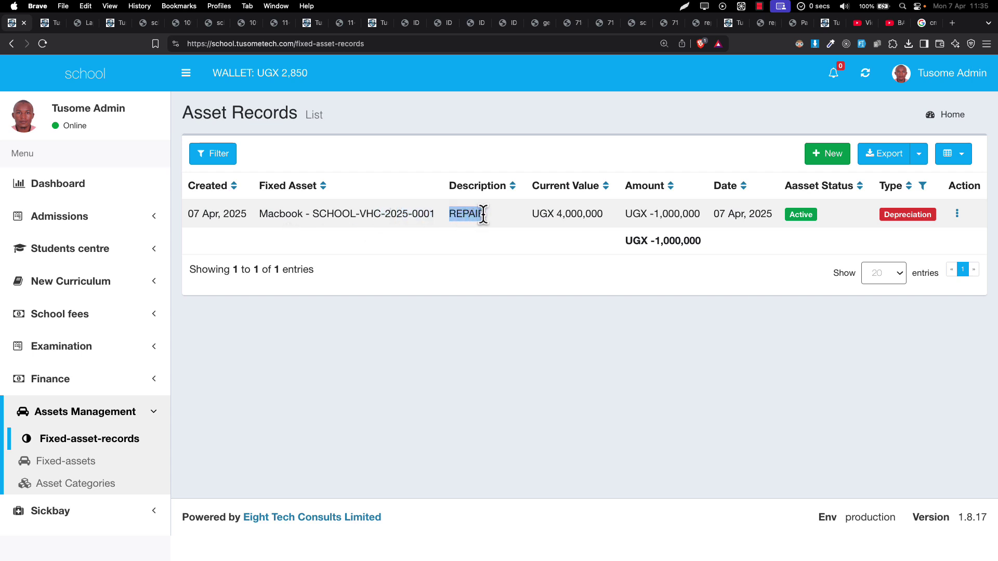
{"action": "left_click", "coordinate": [550, 207]}
{"action": "left_click_drag", "start_coordinate": [550, 208], "coordinate": [604, 214]}
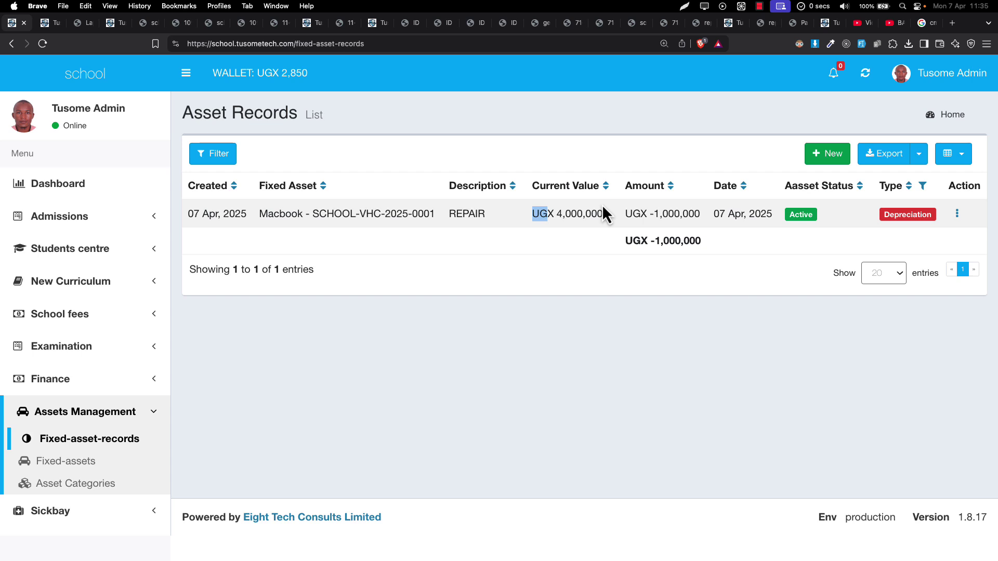
{"action": "left_click_drag", "start_coordinate": [647, 212], "coordinate": [693, 208]}
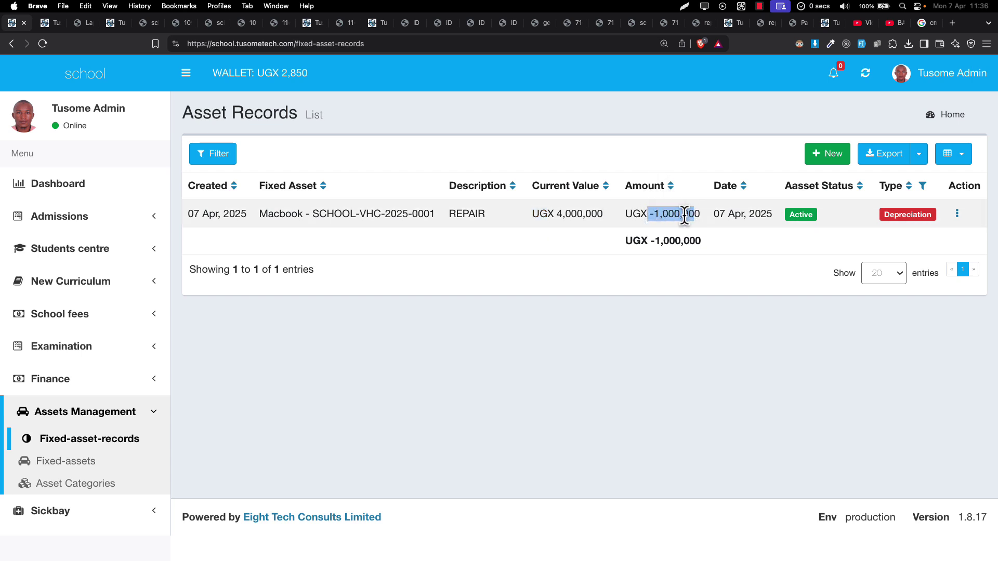
{"action": "left_click_drag", "start_coordinate": [661, 216], "coordinate": [747, 212]}
{"action": "left_click", "coordinate": [653, 218]}
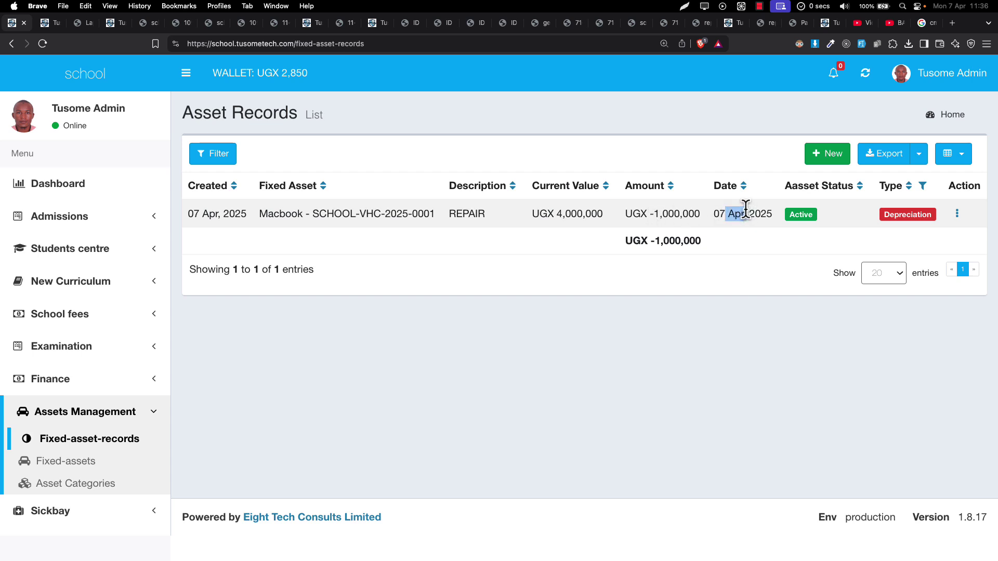
{"action": "left_click", "coordinate": [798, 216]}
{"action": "left_click_drag", "start_coordinate": [893, 219], "coordinate": [931, 217]}
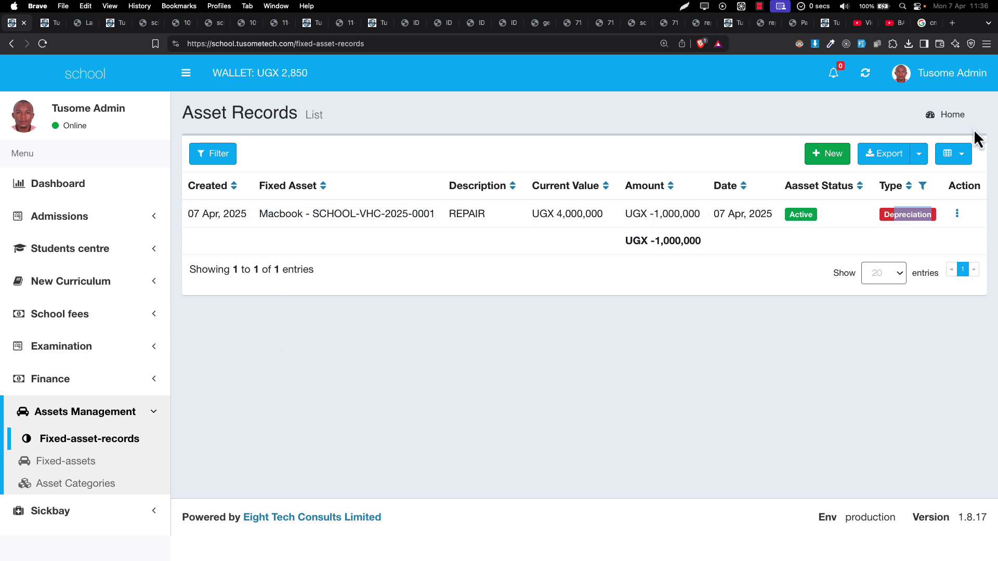
Show the Photo and File columns in the asset records list
{"action": "left_click", "coordinate": [962, 155]}
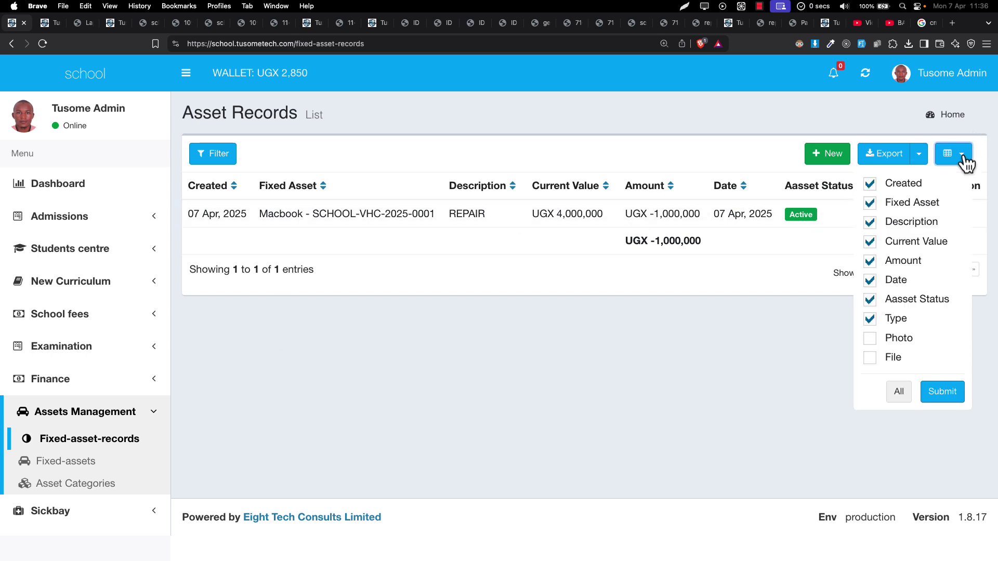
{"action": "left_click", "coordinate": [894, 358]}
{"action": "left_click", "coordinate": [897, 339]}
{"action": "left_click", "coordinate": [940, 384]}
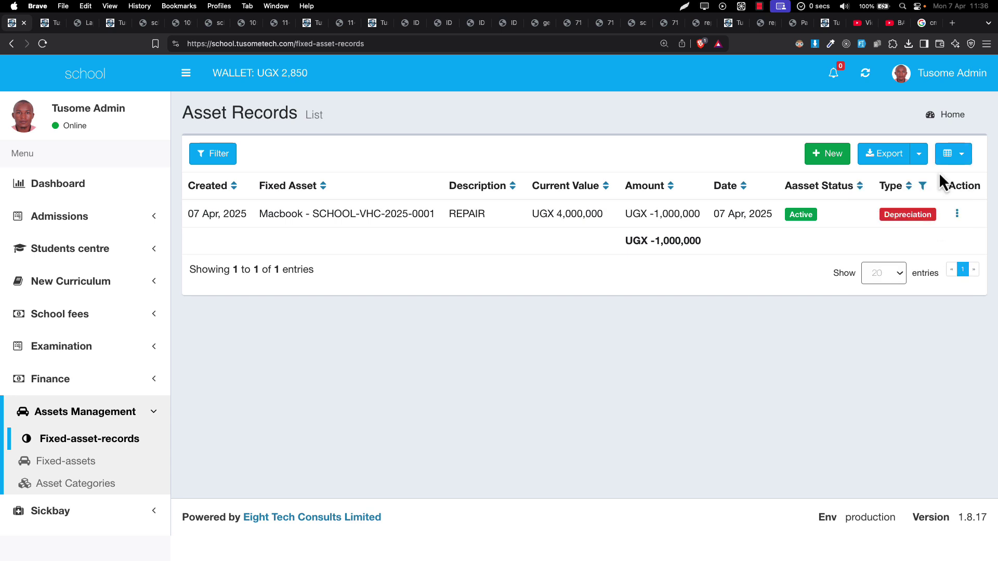
{"action": "left_click", "coordinate": [956, 158]}
{"action": "left_click", "coordinate": [942, 396]}
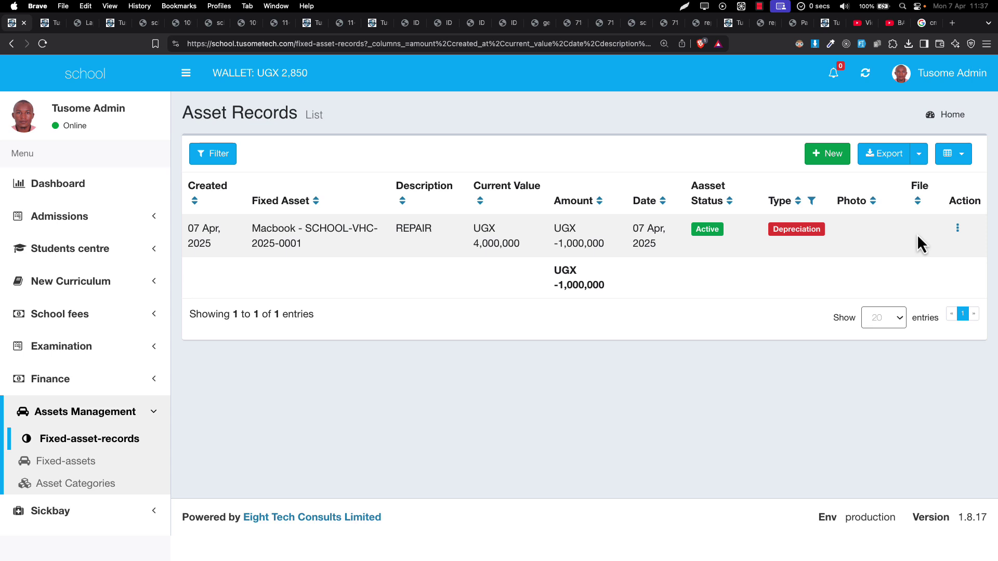
Filter the Type column of the asset records by Appreciation and by Depreciation, and check the column filter again
{"action": "left_click", "coordinate": [811, 200]}
{"action": "left_click", "coordinate": [786, 260]}
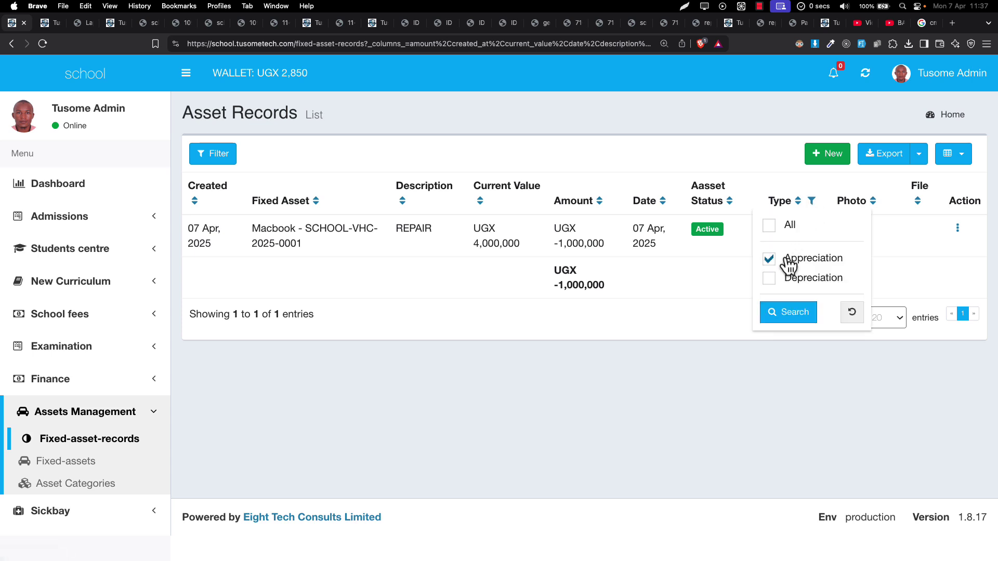
{"action": "left_click", "coordinate": [787, 312]}
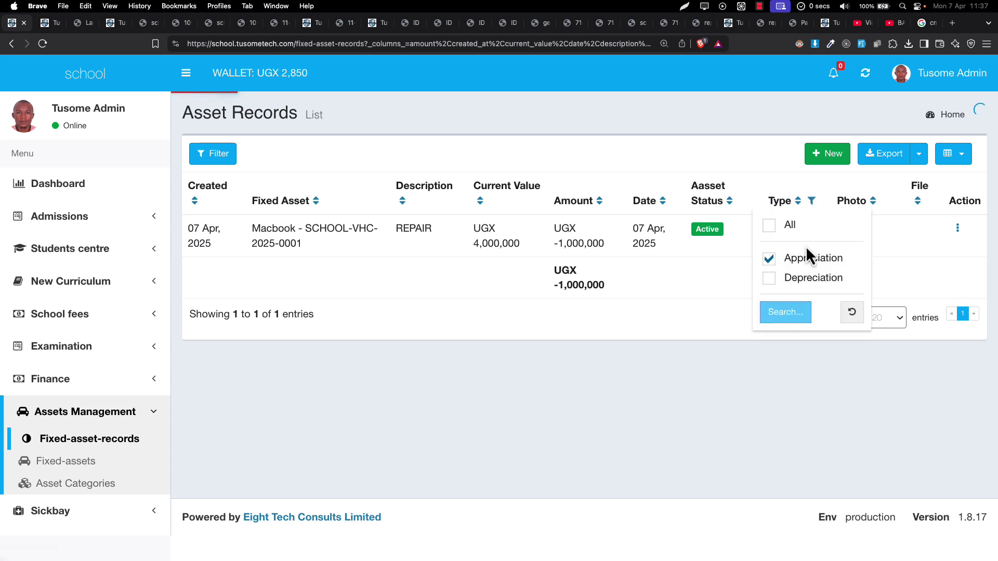
{"action": "left_click", "coordinate": [811, 201]}
{"action": "left_click", "coordinate": [784, 291]}
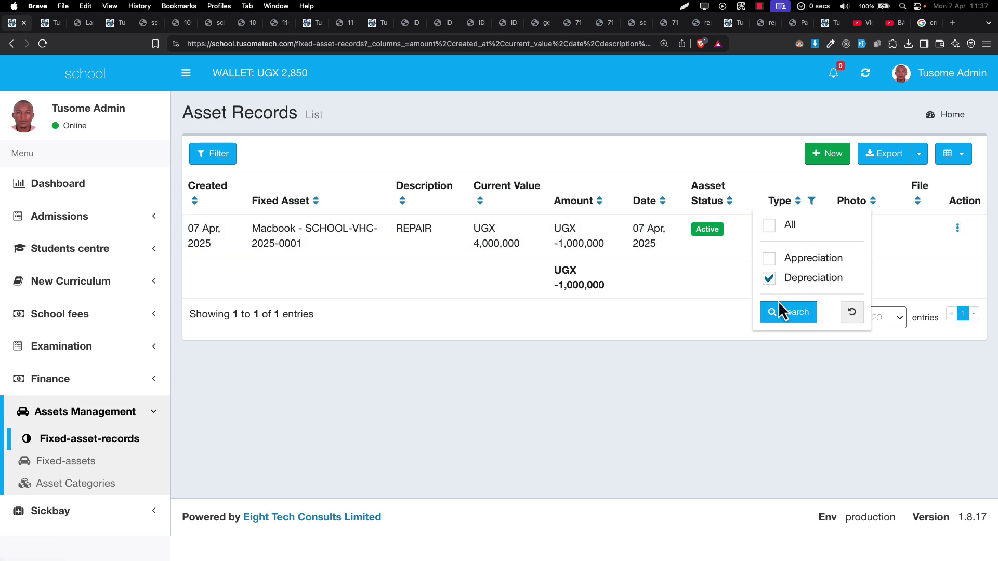
{"action": "left_click", "coordinate": [779, 306]}
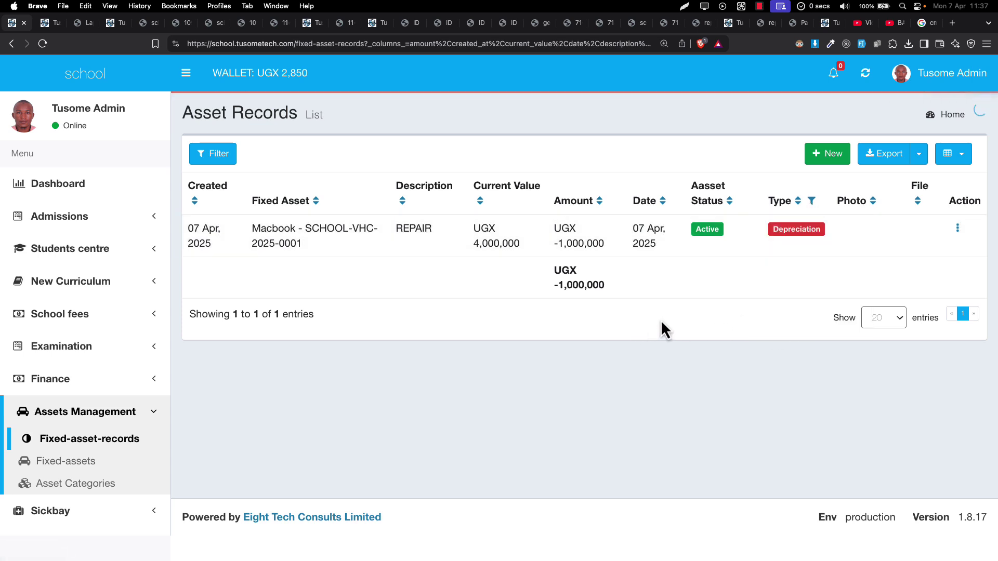
{"action": "left_click", "coordinate": [812, 201]}
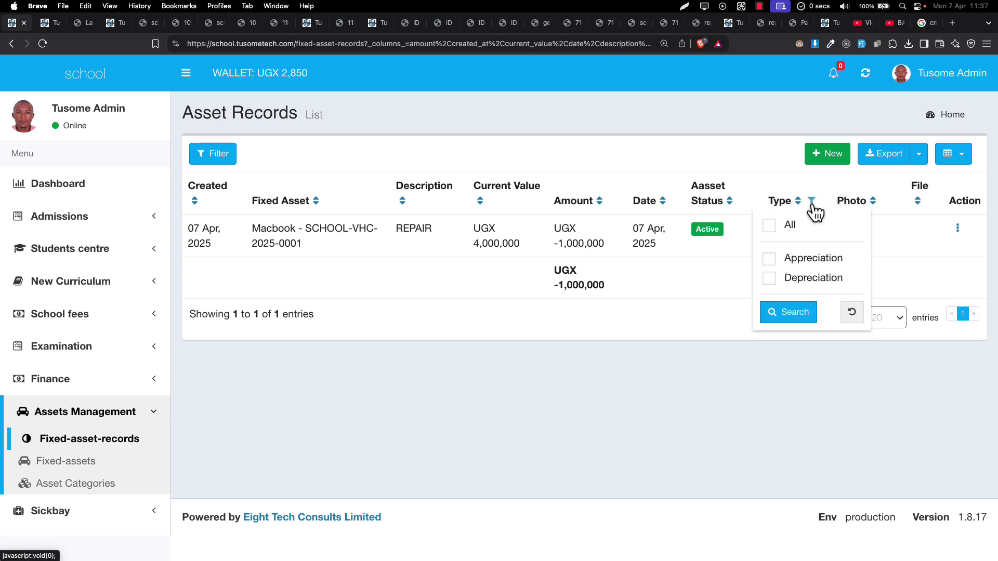
{"action": "left_click", "coordinate": [497, 255]}
Return to the default asset records list and search it for records of type Appreciation using the filter form
{"action": "left_click", "coordinate": [101, 442]}
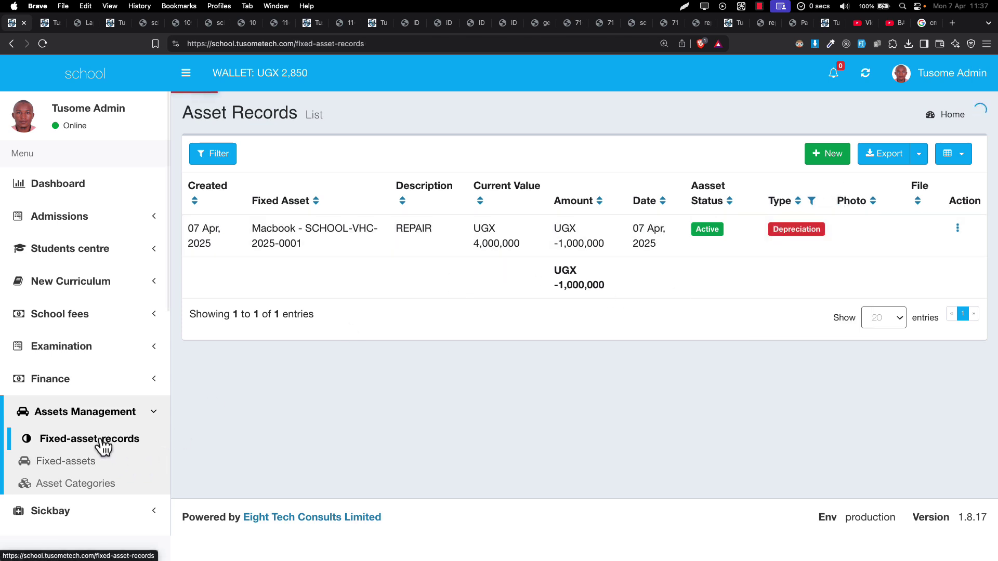
{"action": "left_click", "coordinate": [213, 156]}
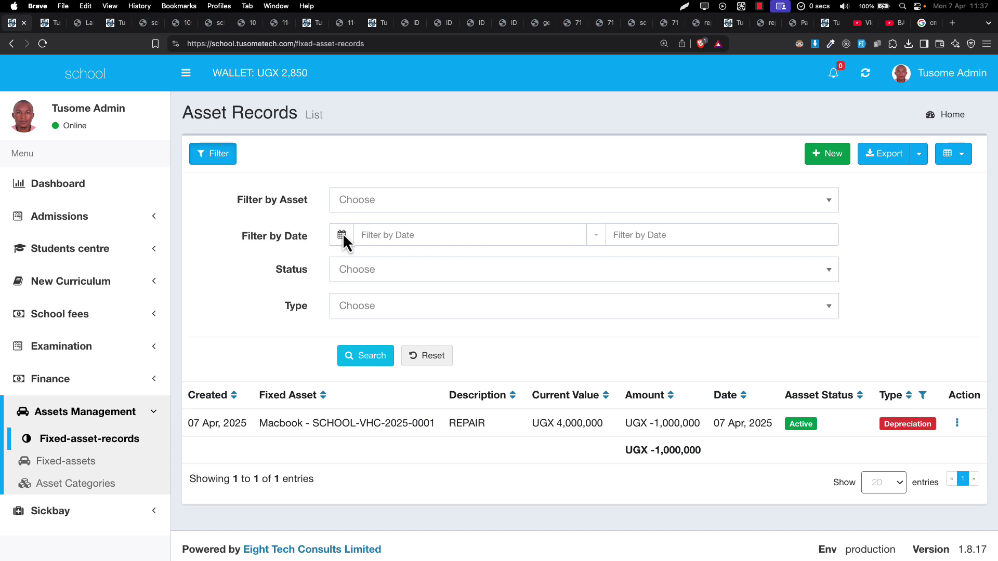
{"action": "left_click", "coordinate": [381, 312]}
{"action": "left_click", "coordinate": [361, 346]}
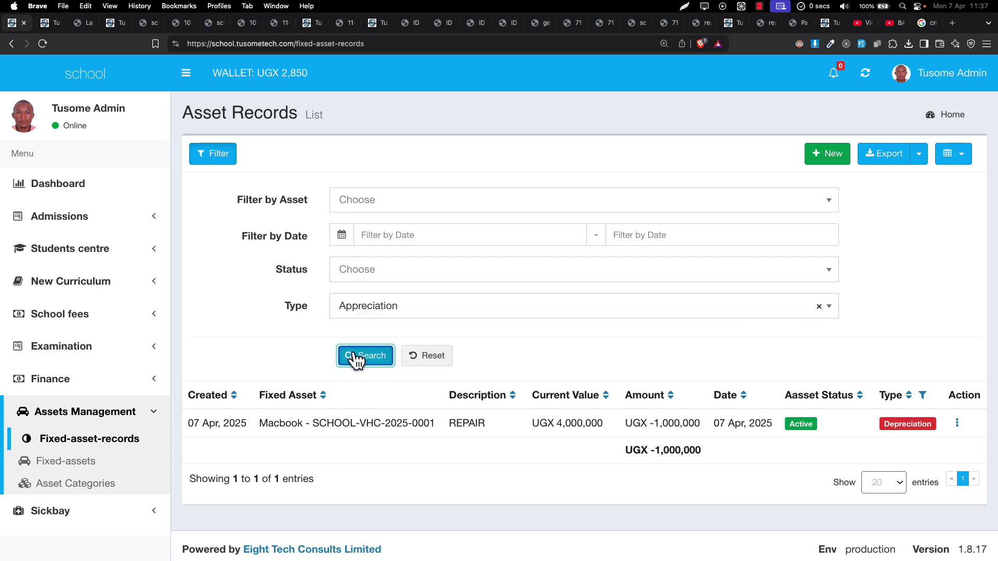
{"action": "left_click", "coordinate": [355, 356]}
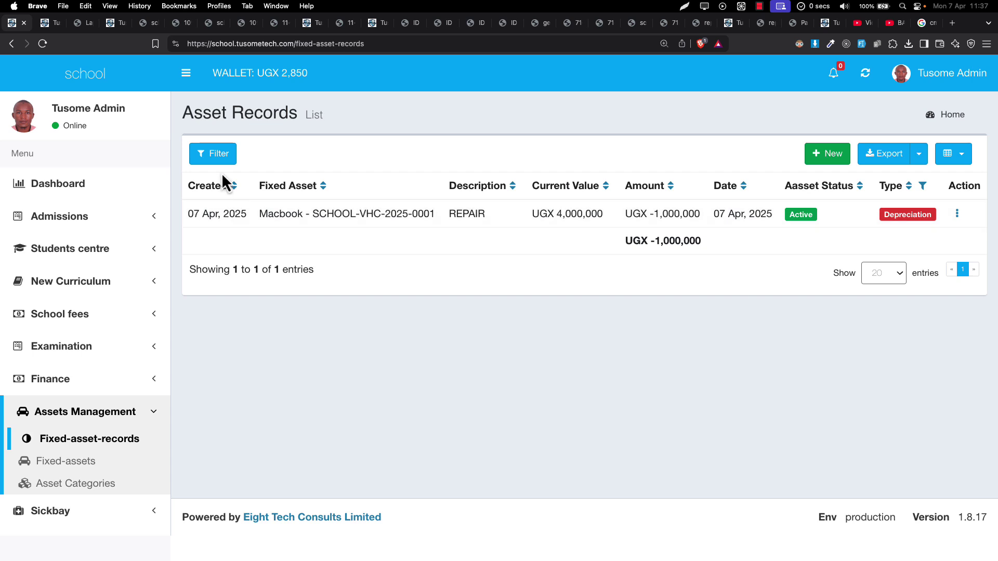
Filter the asset records list by the Macbook asset
{"action": "left_click", "coordinate": [222, 156]}
{"action": "left_click", "coordinate": [431, 203]}
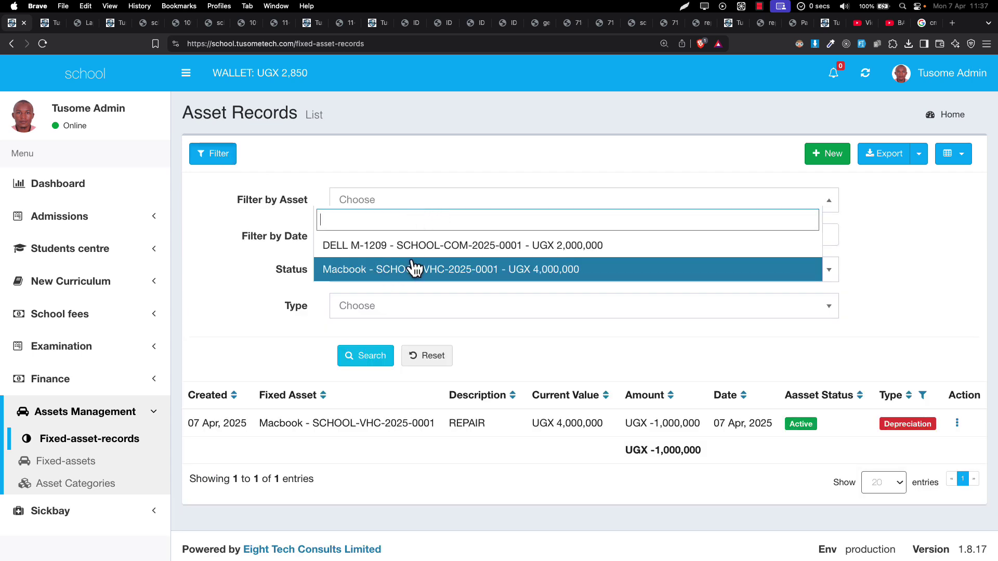
{"action": "left_click", "coordinate": [385, 273]}
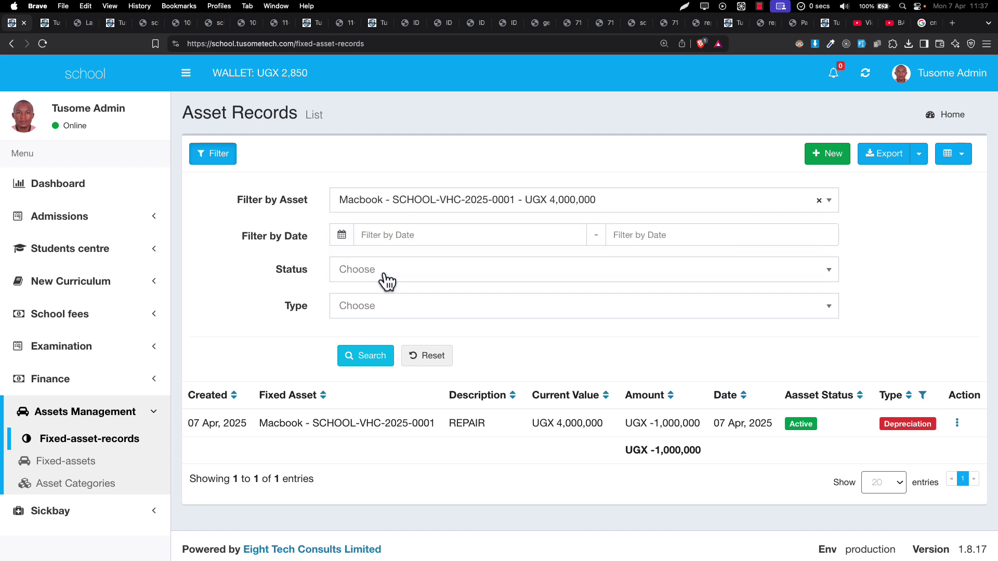
{"action": "left_click", "coordinate": [372, 359]}
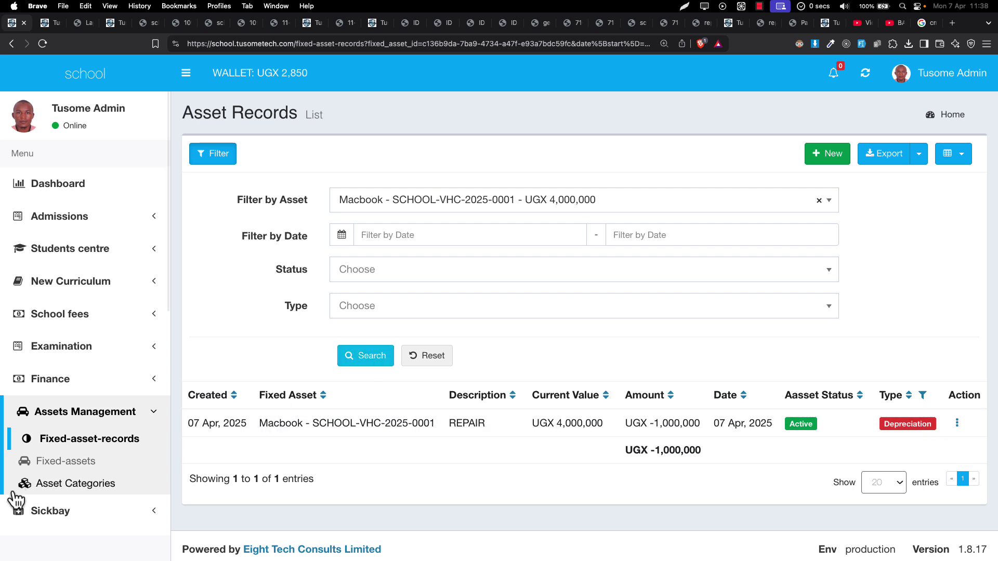
Open a blank asset record form, look over its status options, and return to the asset records list
{"action": "left_click", "coordinate": [833, 157]}
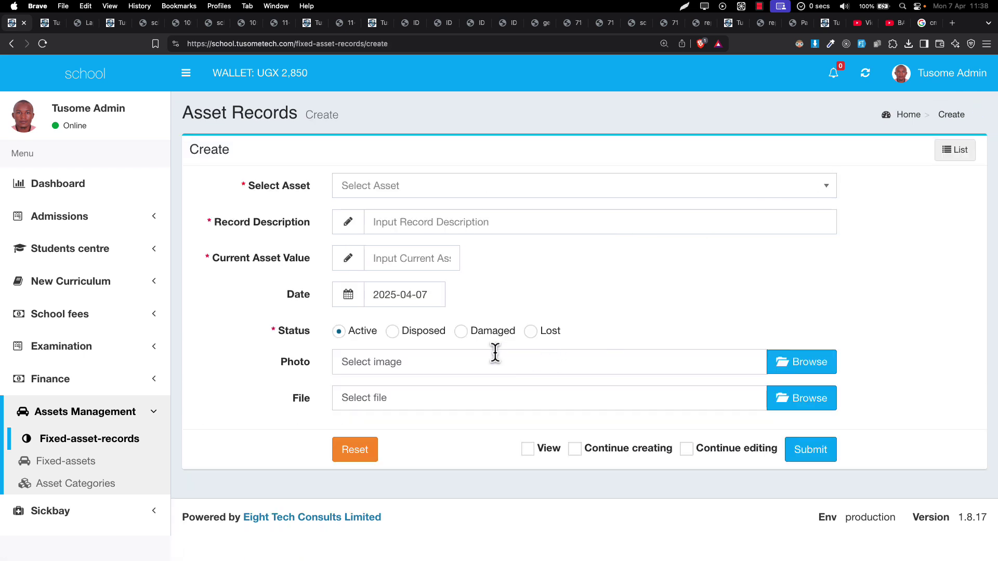
{"action": "left_click", "coordinate": [440, 336]}
{"action": "left_click", "coordinate": [529, 332]}
{"action": "left_click", "coordinate": [466, 338]}
{"action": "left_click", "coordinate": [438, 341]}
{"action": "left_click", "coordinate": [109, 441]}
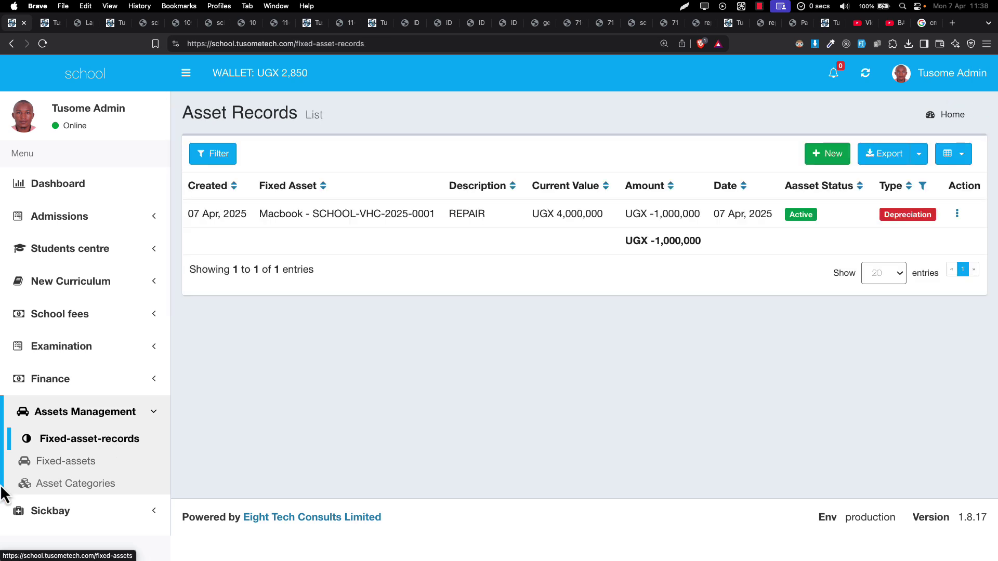
Show the asset categories and compare the Vehicle category's total investment with its current value
{"action": "left_click", "coordinate": [71, 486]}
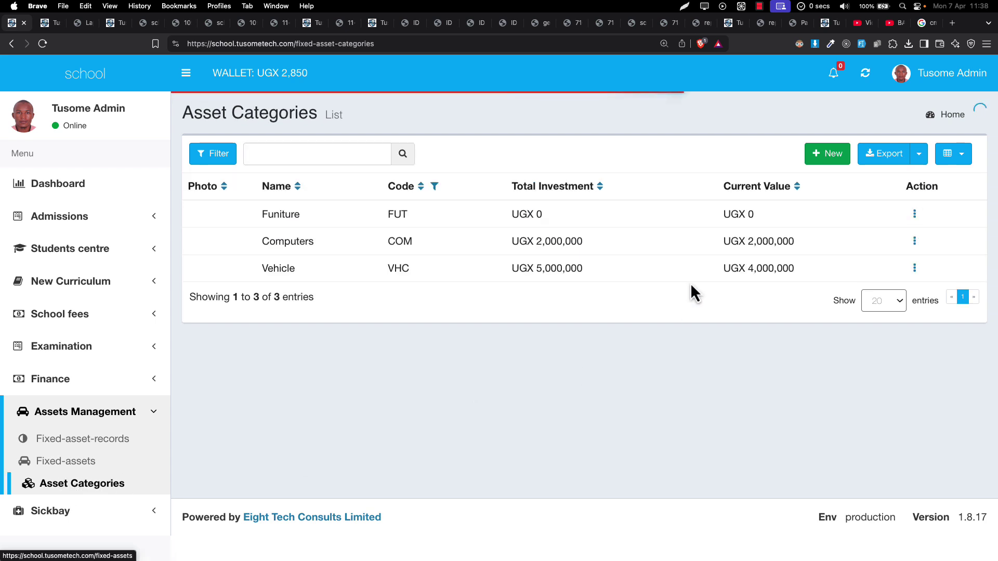
{"action": "left_click_drag", "start_coordinate": [744, 273], "coordinate": [811, 283]}
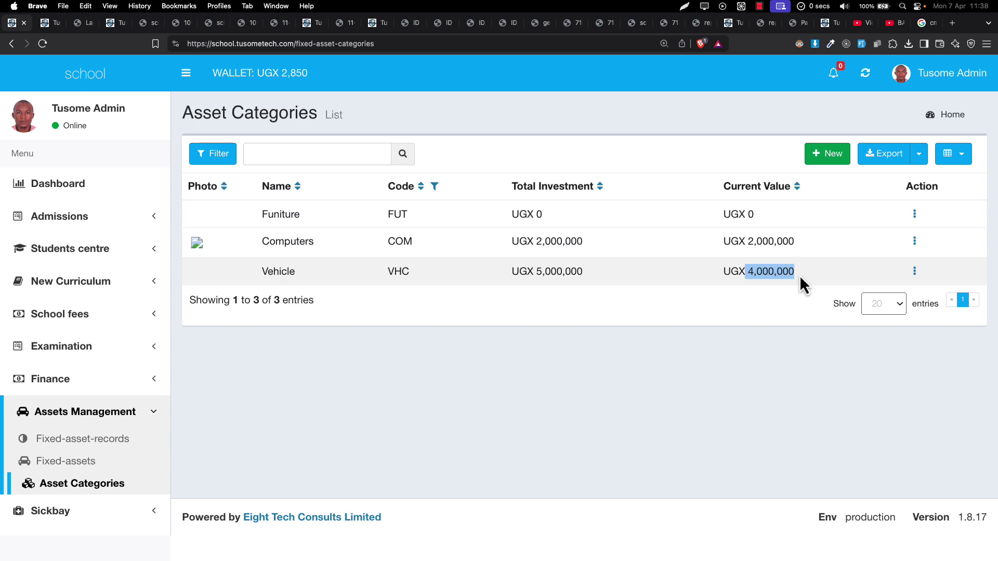
{"action": "left_click_drag", "start_coordinate": [534, 273], "coordinate": [587, 273]}
{"action": "left_click", "coordinate": [772, 270]}
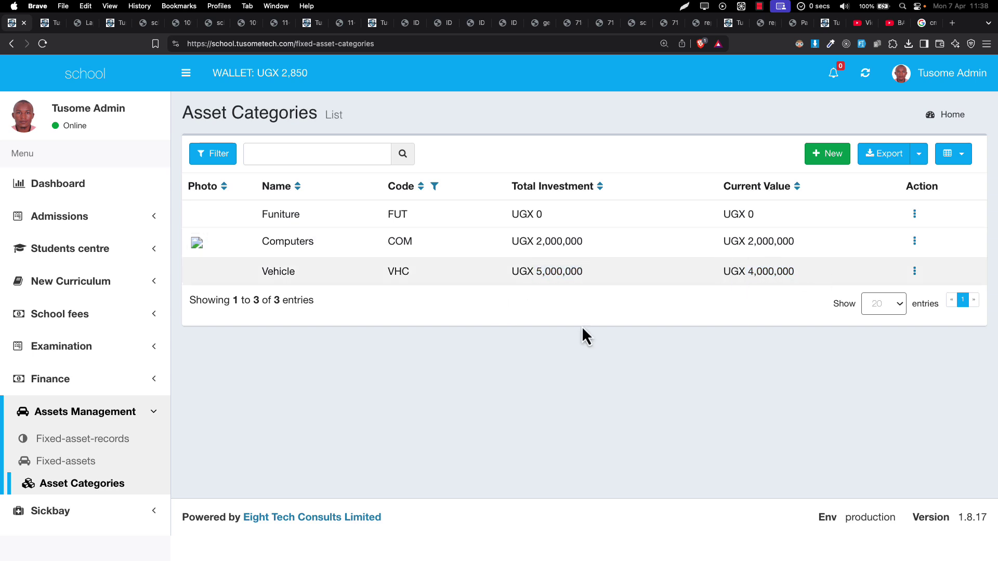
Show the fixed assets list and open the DELL M-1209 asset's barcode image in a new tab
{"action": "left_click", "coordinate": [71, 462]}
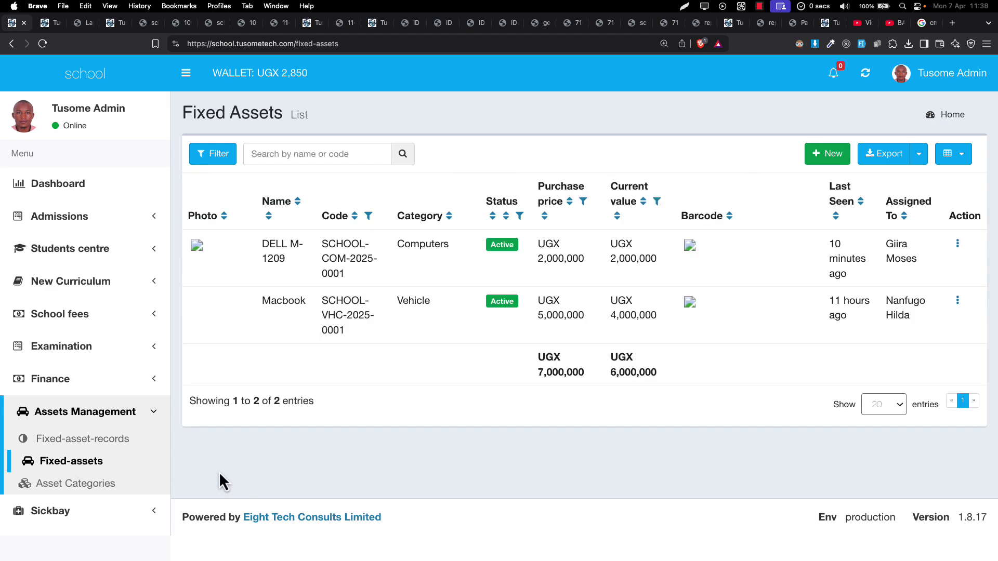
{"action": "left_click", "coordinate": [692, 251]}
{"action": "left_click", "coordinate": [668, 251]}
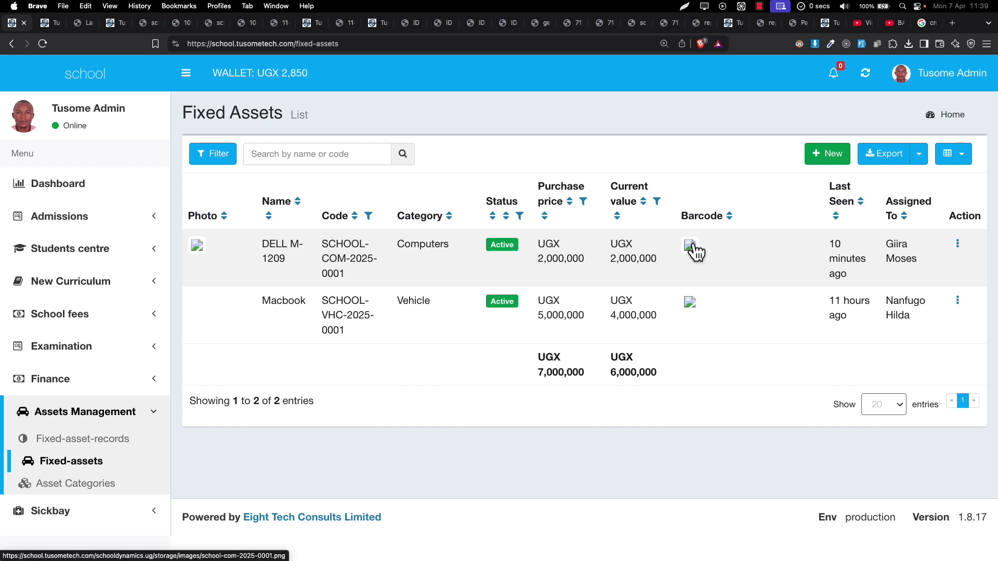
{"action": "right_click", "coordinate": [690, 245]}
{"action": "left_click", "coordinate": [713, 247]}
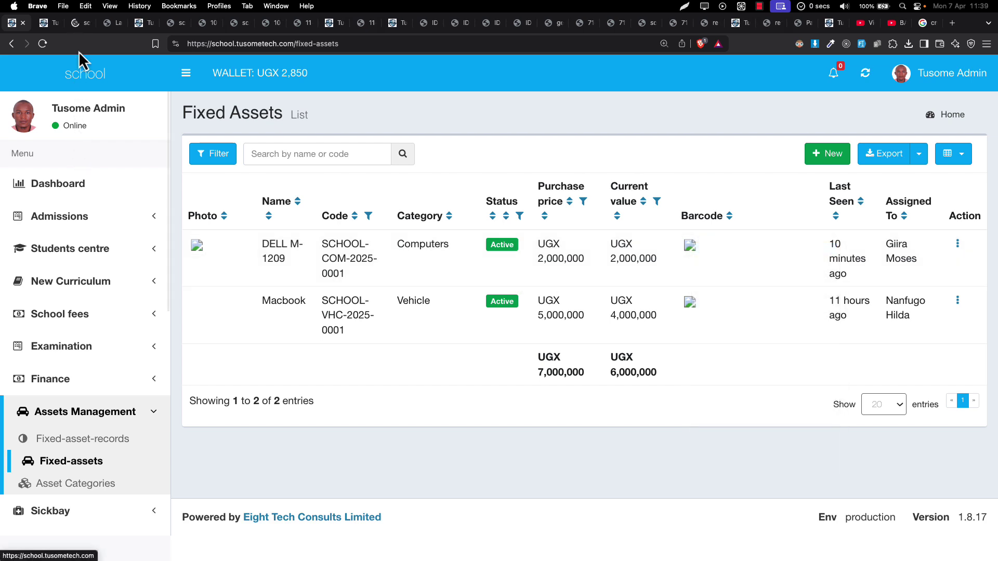
{"action": "left_click", "coordinate": [76, 29]}
Try to load the barcode image with the schooldynamics.ug part removed from its address, and return to the original address
{"action": "double_click", "coordinate": [335, 42]}
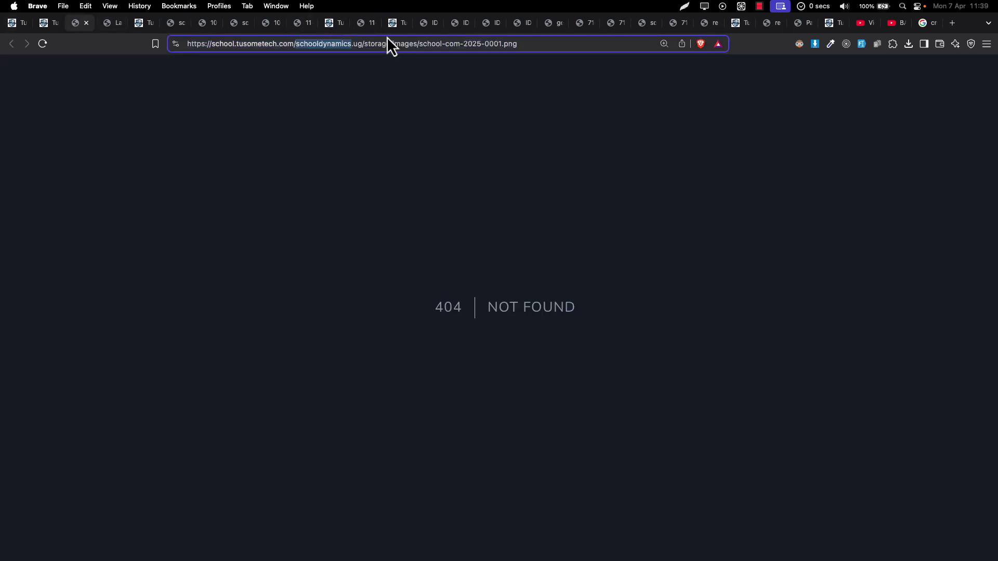
{"action": "key", "text": "Right"}
{"action": "key", "text": "BackSpace"}
{"action": "key", "text": "BackSpace"}
{"action": "key", "text": "BackSpace"}
{"action": "key", "text": "BackSpace"}
{"action": "key", "text": "BackSpace"}
{"action": "key", "text": "BackSpace"}
{"action": "key", "text": "BackSpace"}
{"action": "key", "text": "BackSpace"}
{"action": "key", "text": "BackSpace"}
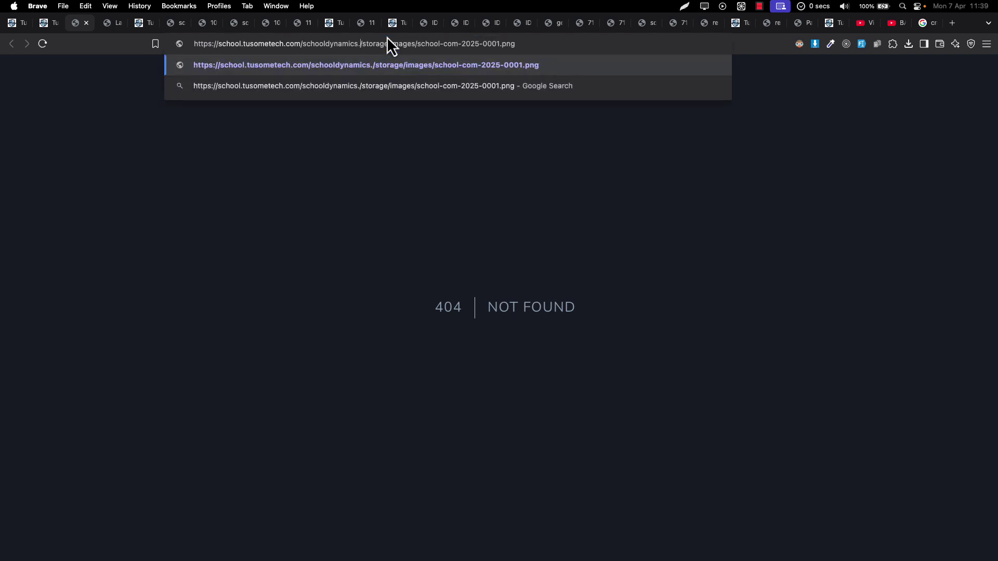
{"action": "key", "text": "BackSpace"}
{"action": "key", "text": "BackSpace"}
{"action": "key", "text": "BackSpace"}
{"action": "key", "text": "BackSpace"}
{"action": "key", "text": "BackSpace"}
{"action": "key", "text": "BackSpace"}
{"action": "key", "text": "BackSpace"}
{"action": "key", "text": "BackSpace"}
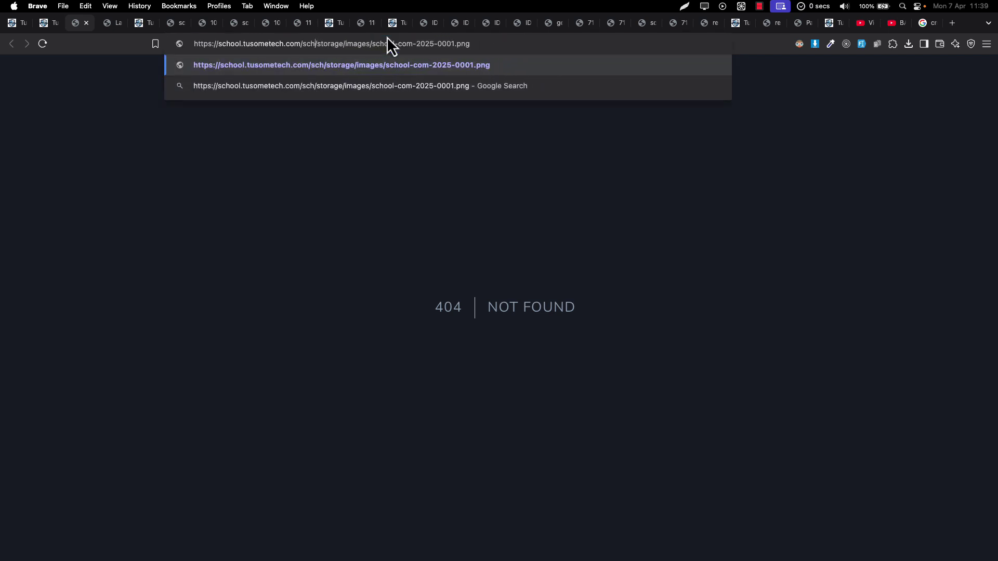
{"action": "key", "text": "BackSpace"}
{"action": "key", "text": "Return"}
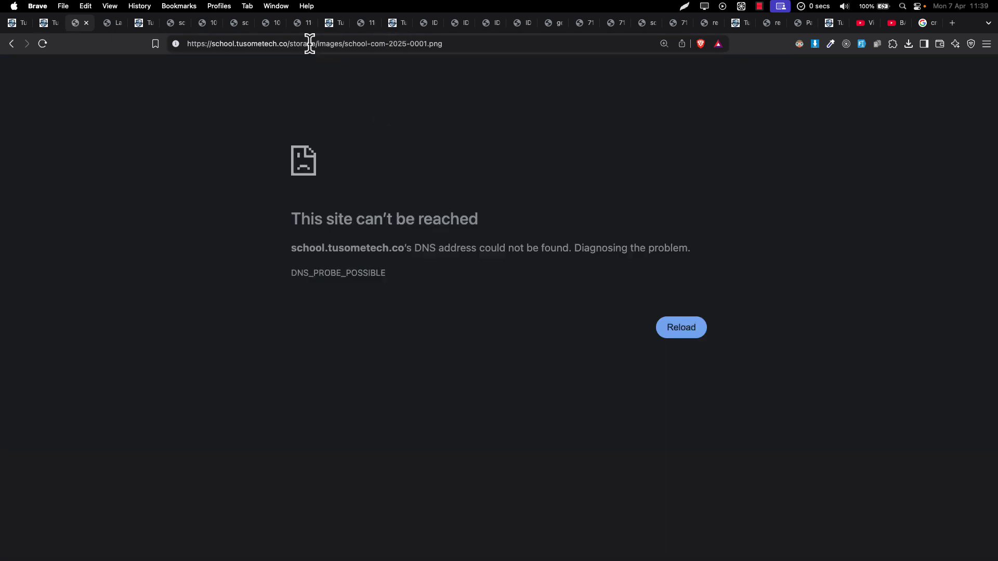
{"action": "key", "text": "super+bracketleft"}
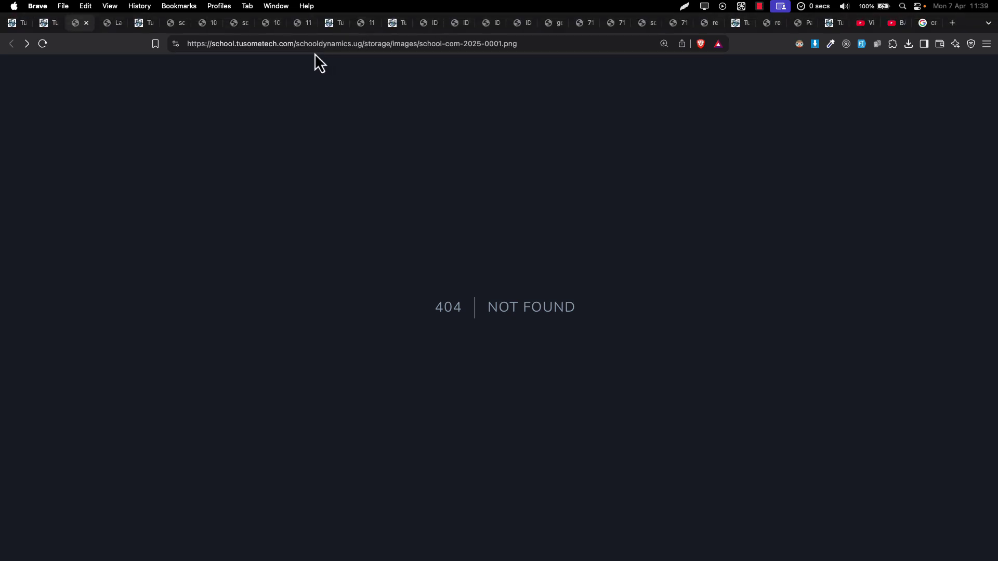
{"action": "left_click_drag", "start_coordinate": [296, 45], "coordinate": [234, 48]}
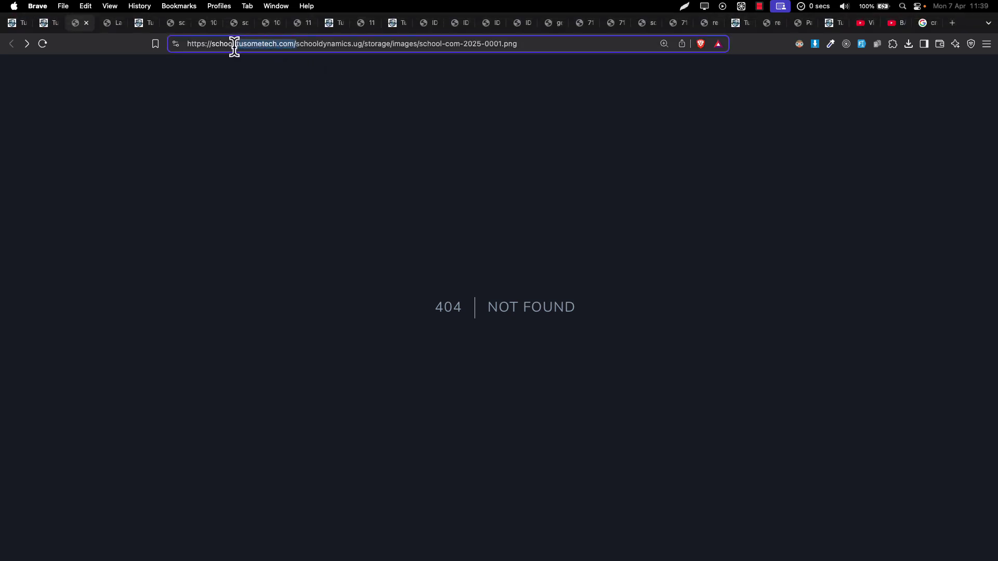
{"action": "key", "text": "BackSpace"}
{"action": "key", "text": "BackSpace"}
{"action": "key", "text": "BackSpace"}
{"action": "key", "text": "BackSpace"}
{"action": "key", "text": "BackSpace"}
{"action": "key", "text": "BackSpace"}
{"action": "key", "text": "BackSpace"}
{"action": "key", "text": "BackSpace"}
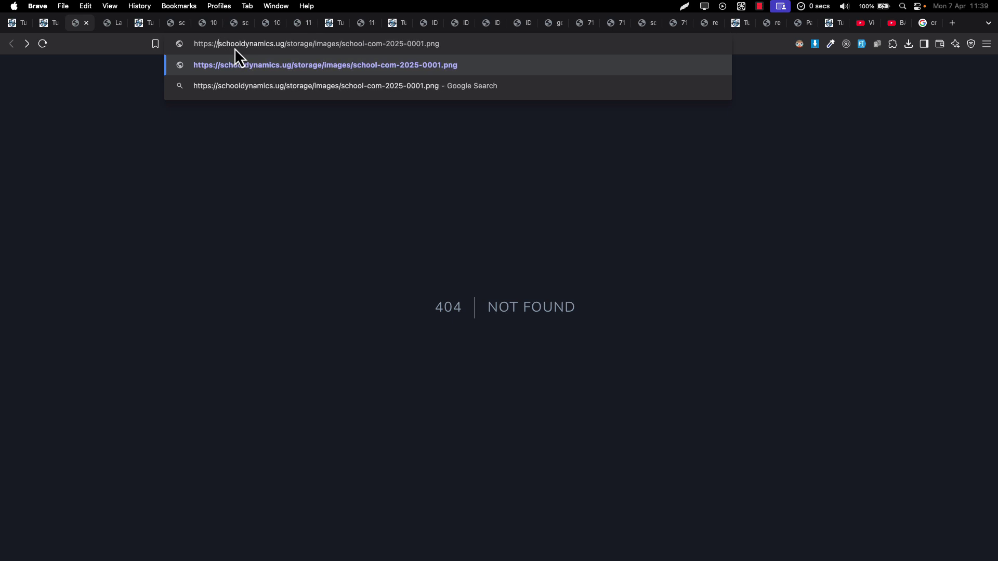
{"action": "key", "text": "Return"}
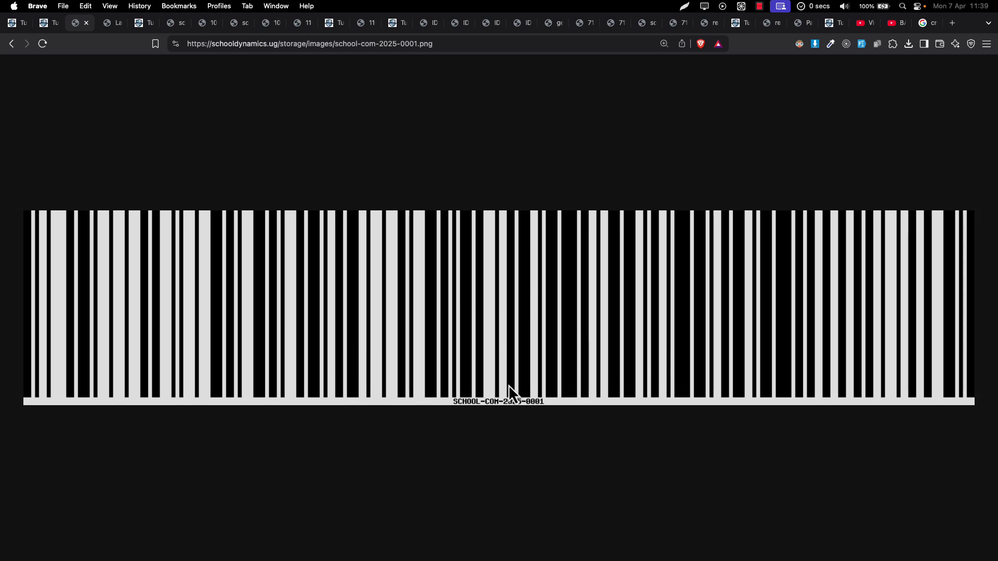
Return to the fixed assets list with both assets and look over the system's modules, including the System admin options
{"action": "left_click", "coordinate": [18, 23]}
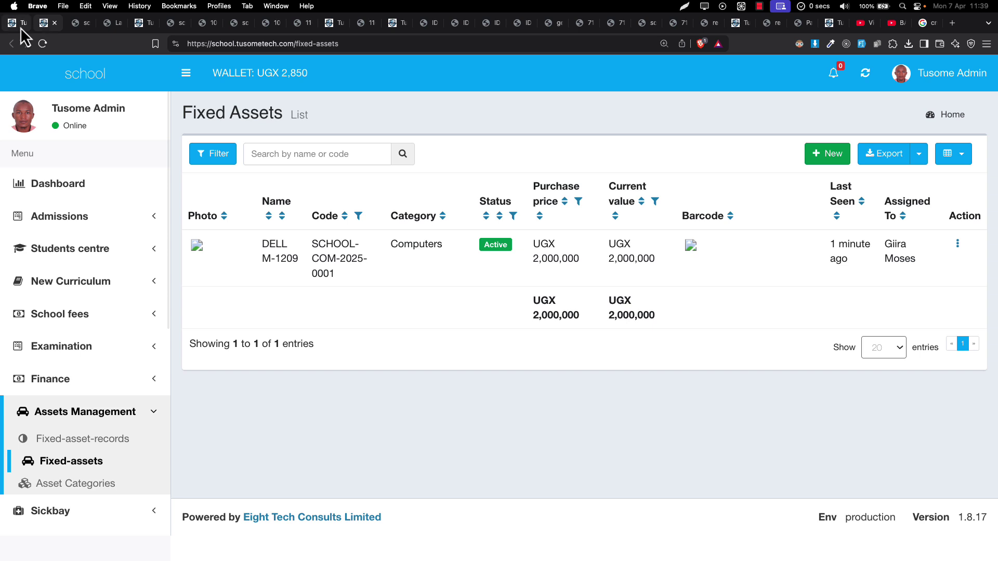
{"action": "scroll", "coordinate": [23, 364], "scroll_direction": "down", "scroll_amount": 10}
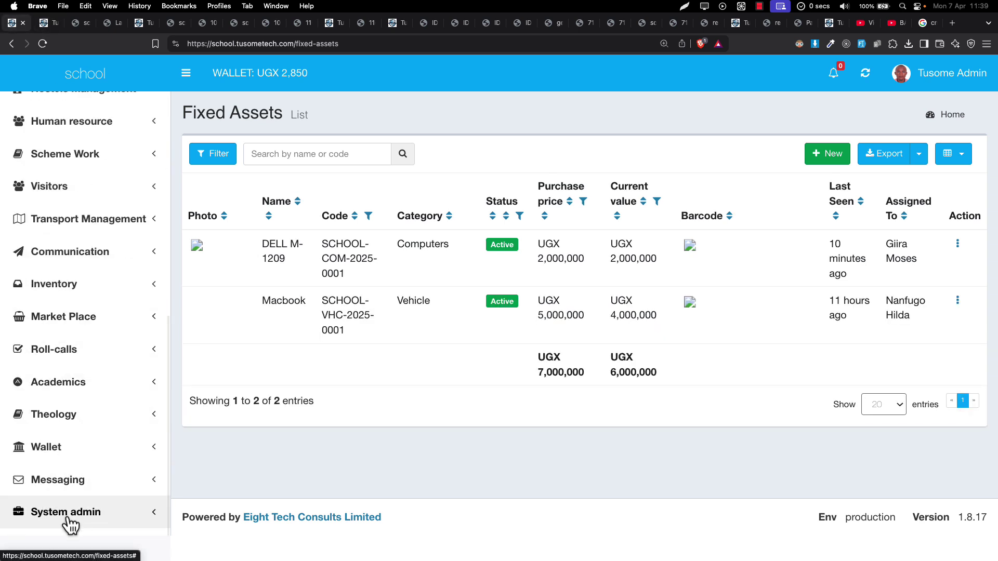
{"action": "left_click", "coordinate": [21, 512]}
{"action": "scroll", "coordinate": [70, 525], "scroll_direction": "down", "scroll_amount": 1}
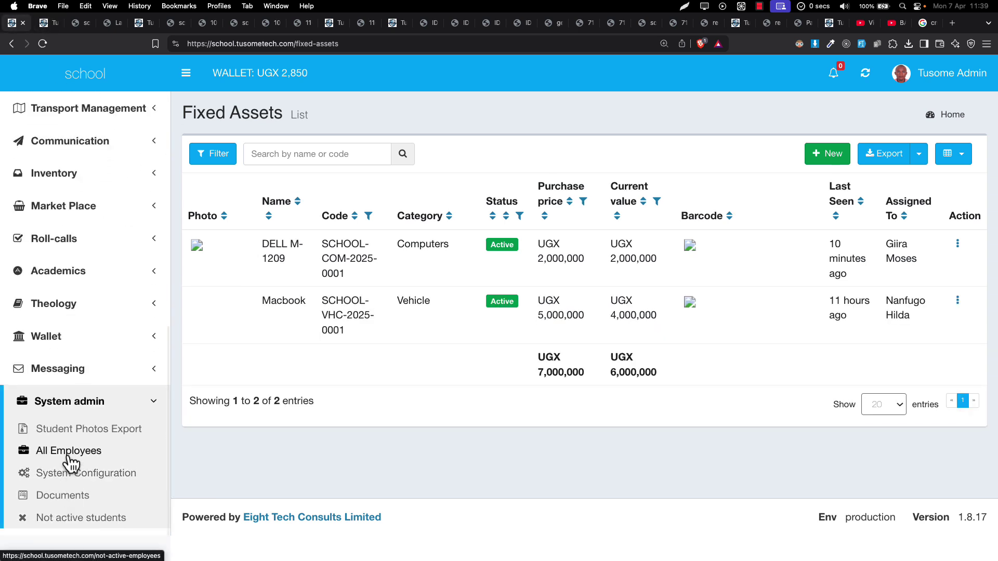
{"action": "scroll", "coordinate": [107, 448], "scroll_direction": "up", "scroll_amount": 10}
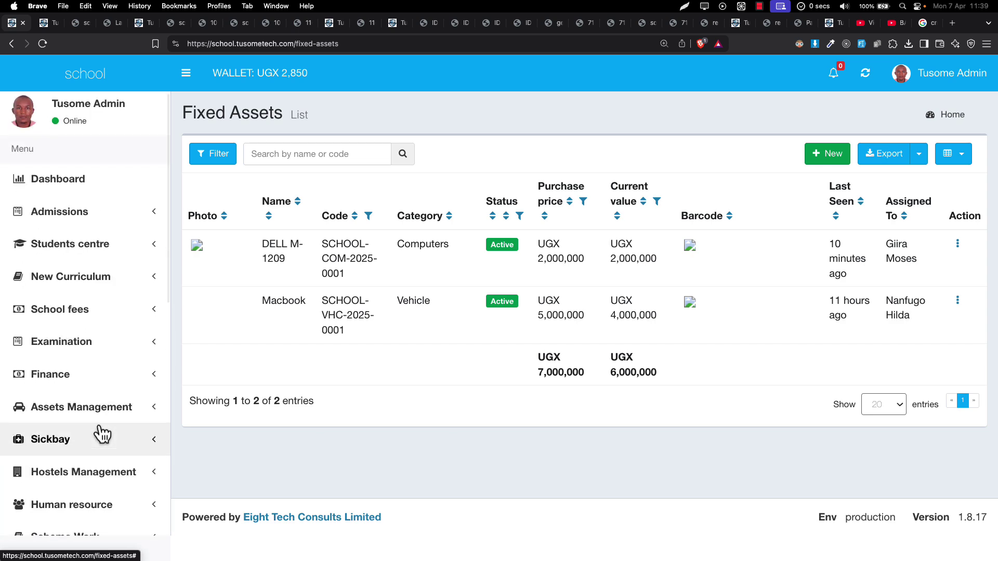
{"action": "scroll", "coordinate": [93, 403], "scroll_direction": "down", "scroll_amount": 10}
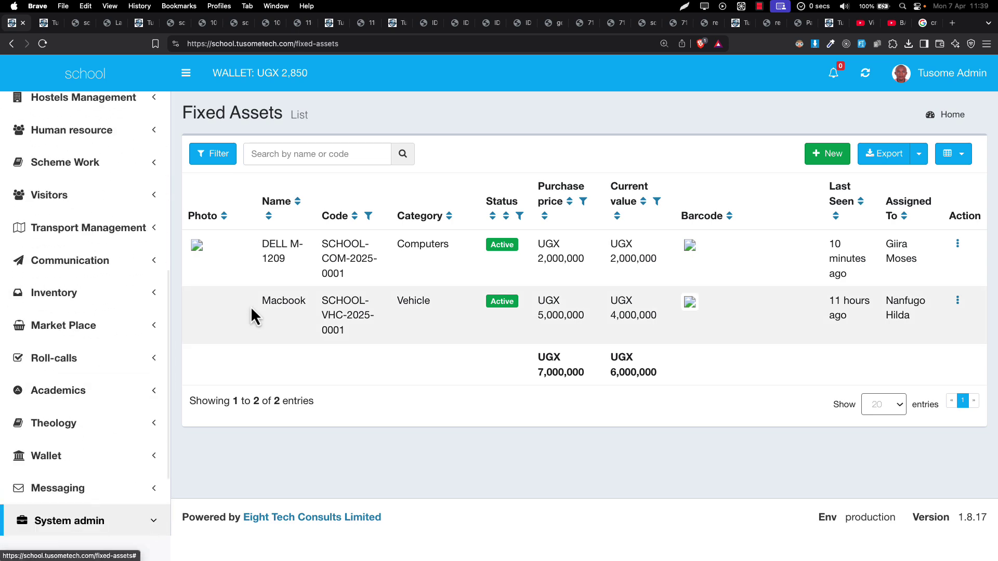
{"action": "scroll", "coordinate": [81, 117], "scroll_direction": "up", "scroll_amount": 10}
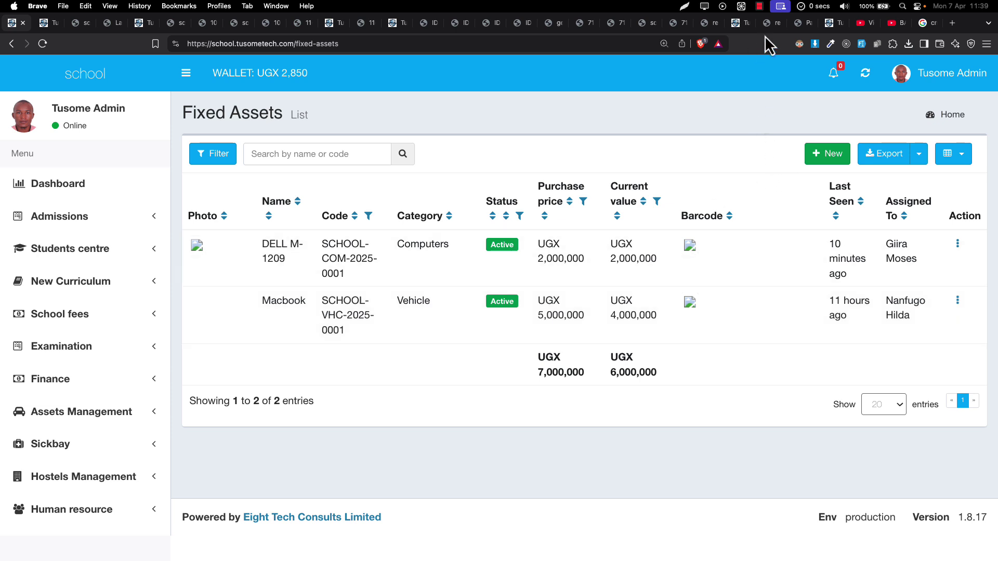
{"action": "left_click", "coordinate": [759, 6]}
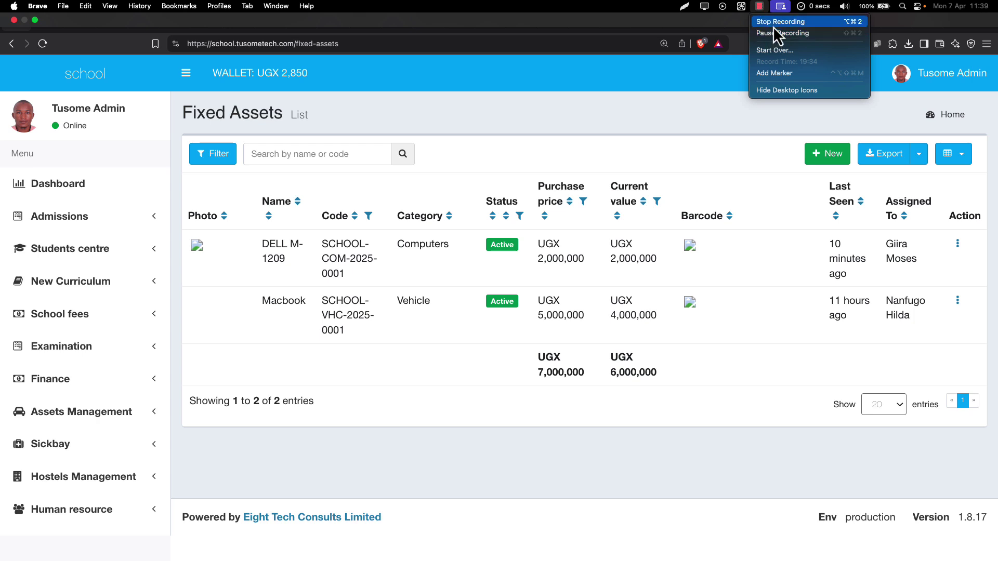